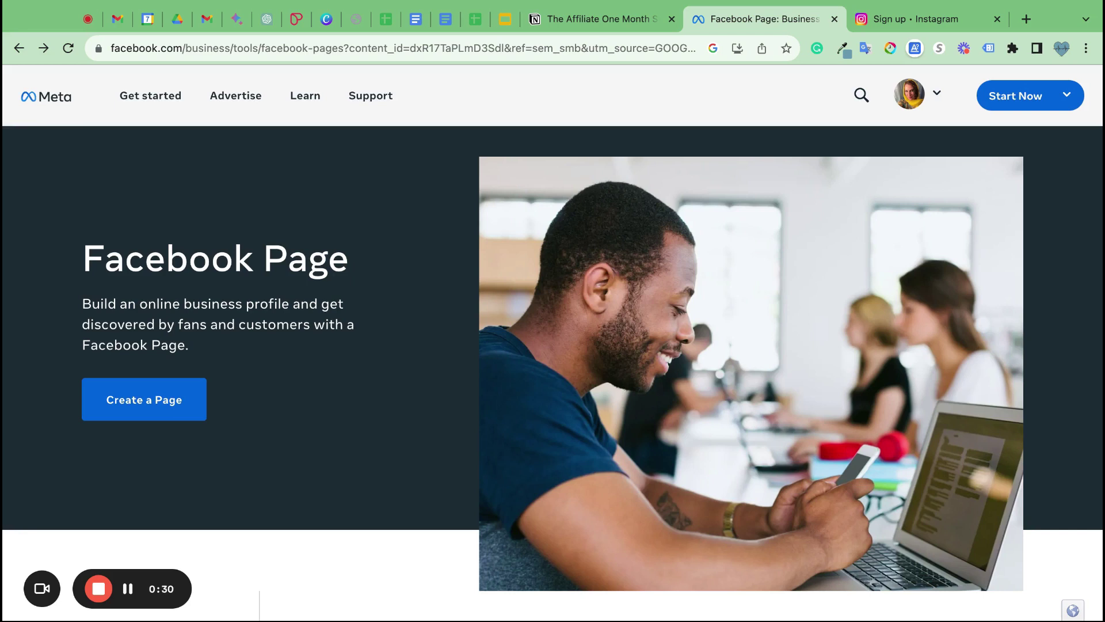
# Start creating a Facebook Page named "Test" with the category Massage Therapist.
pyautogui.click(158, 407)
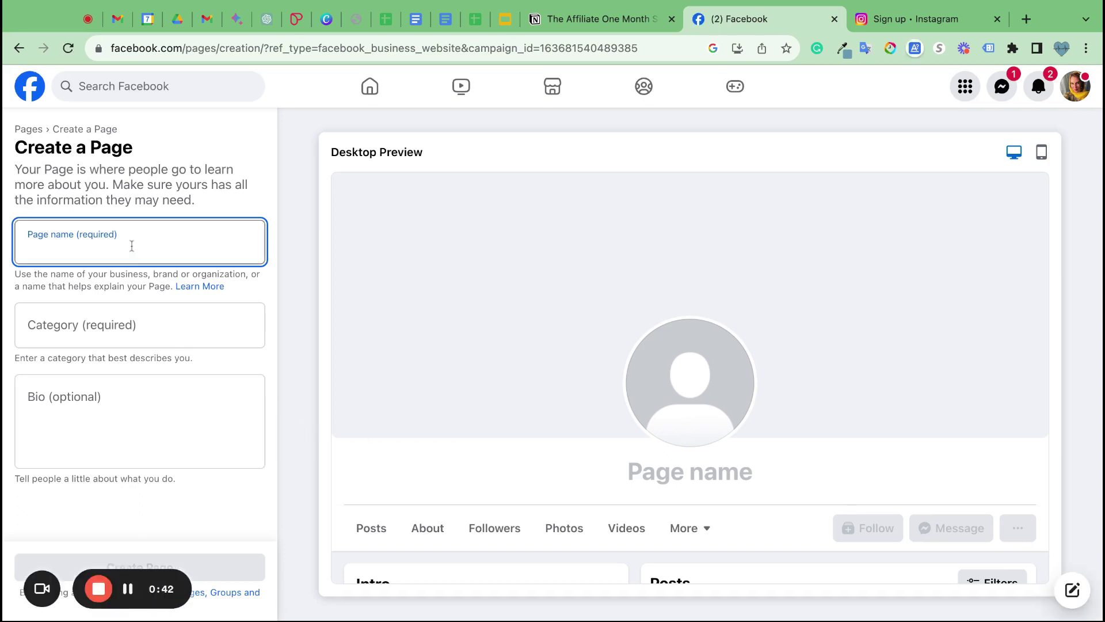
pyautogui.write('Test')
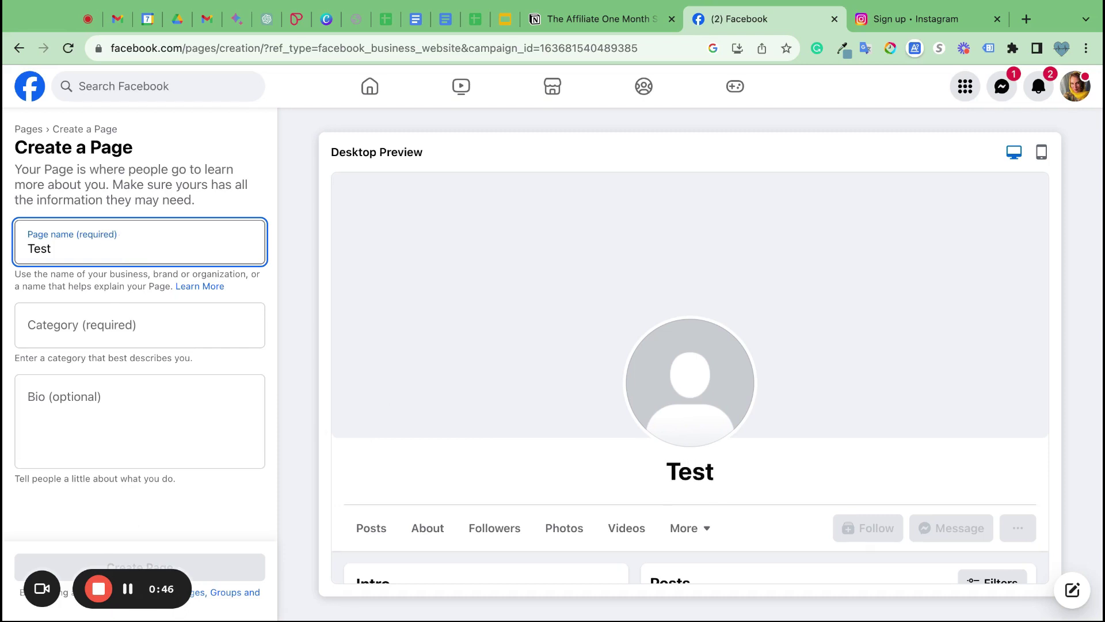
pyautogui.click(88, 326)
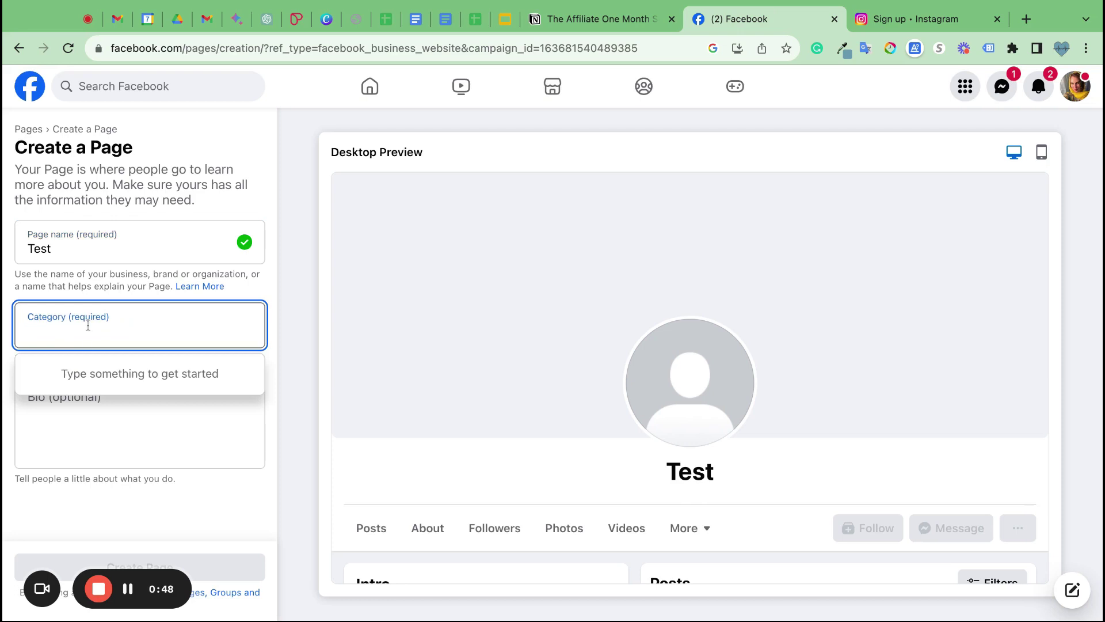
pyautogui.click(92, 379)
pyautogui.click(80, 333)
pyautogui.write('mass')
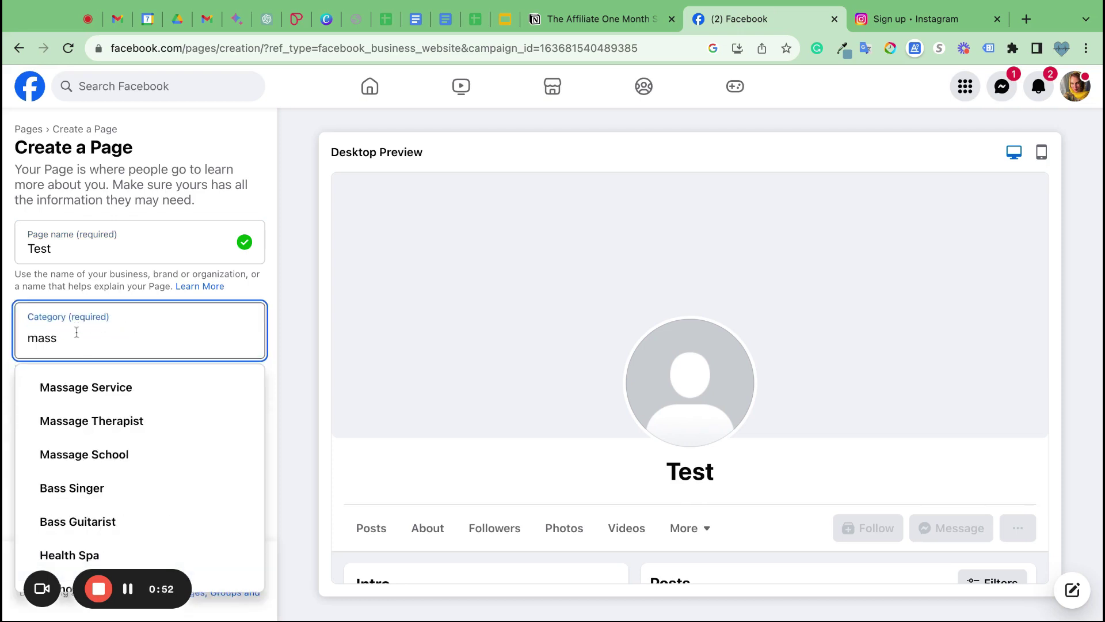
pyautogui.click(92, 420)
# Enter "test test" as the Page's bio and try to create the Page.
pyautogui.click(75, 444)
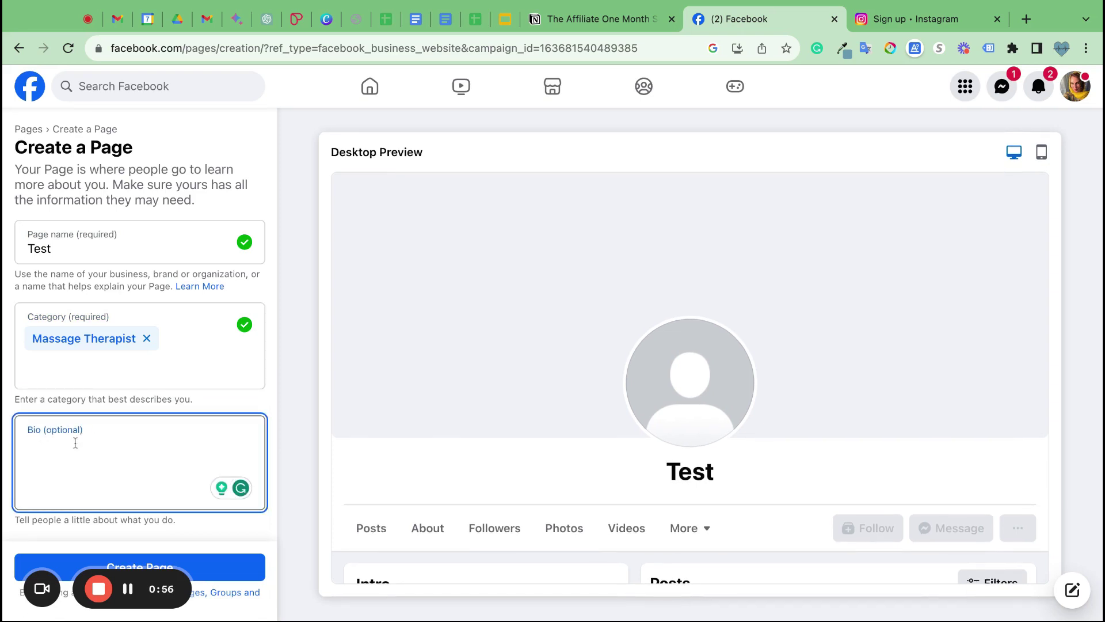
pyautogui.write('test test')
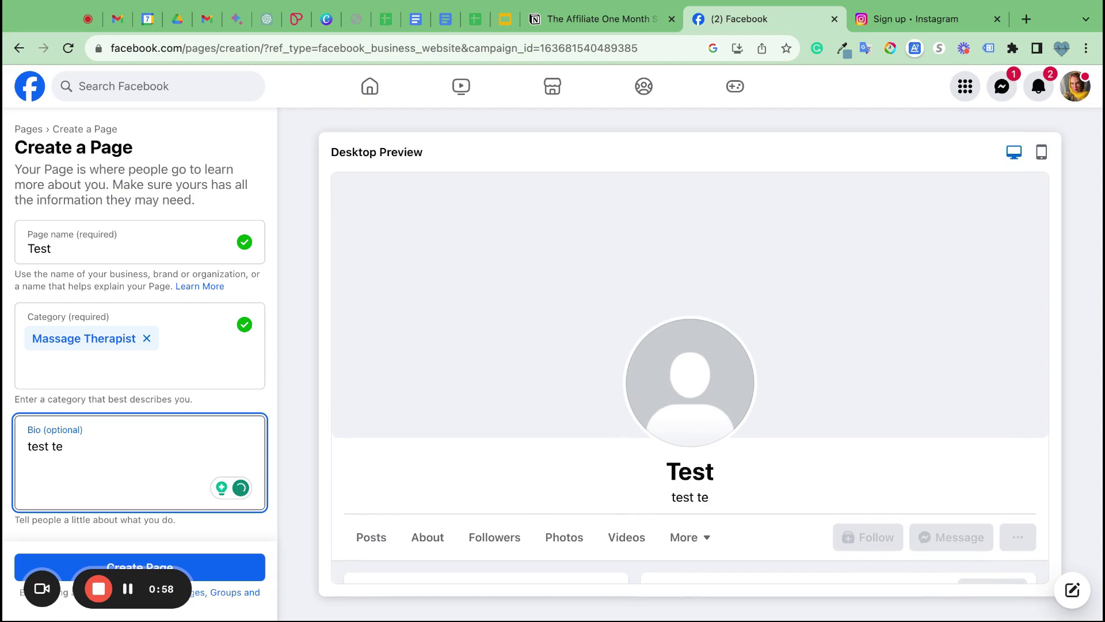
pyautogui.click(195, 402)
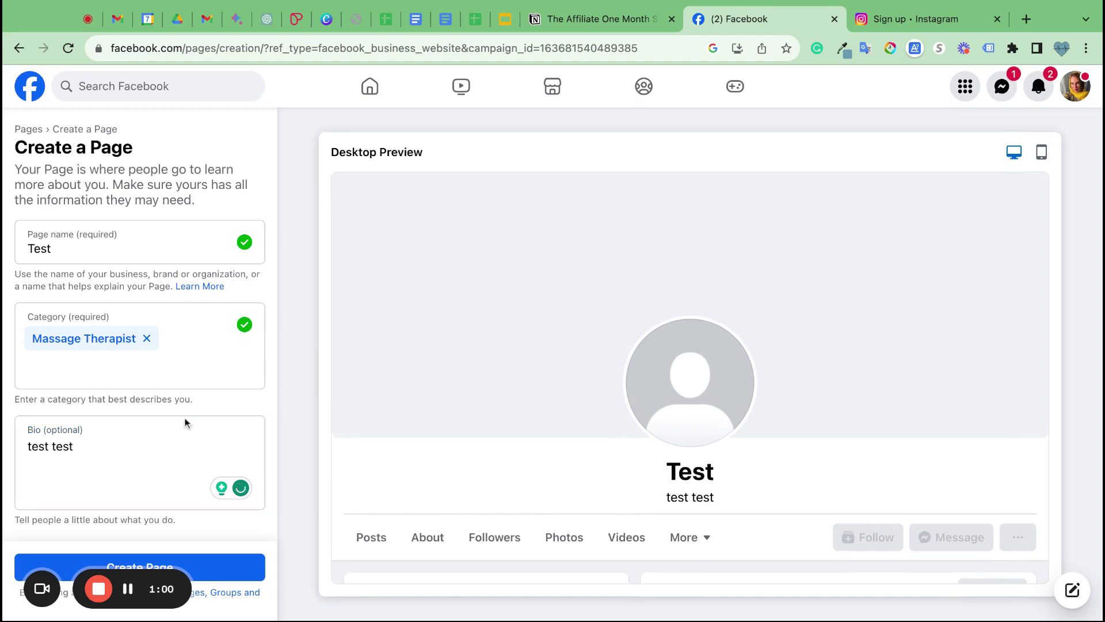
pyautogui.click(229, 572)
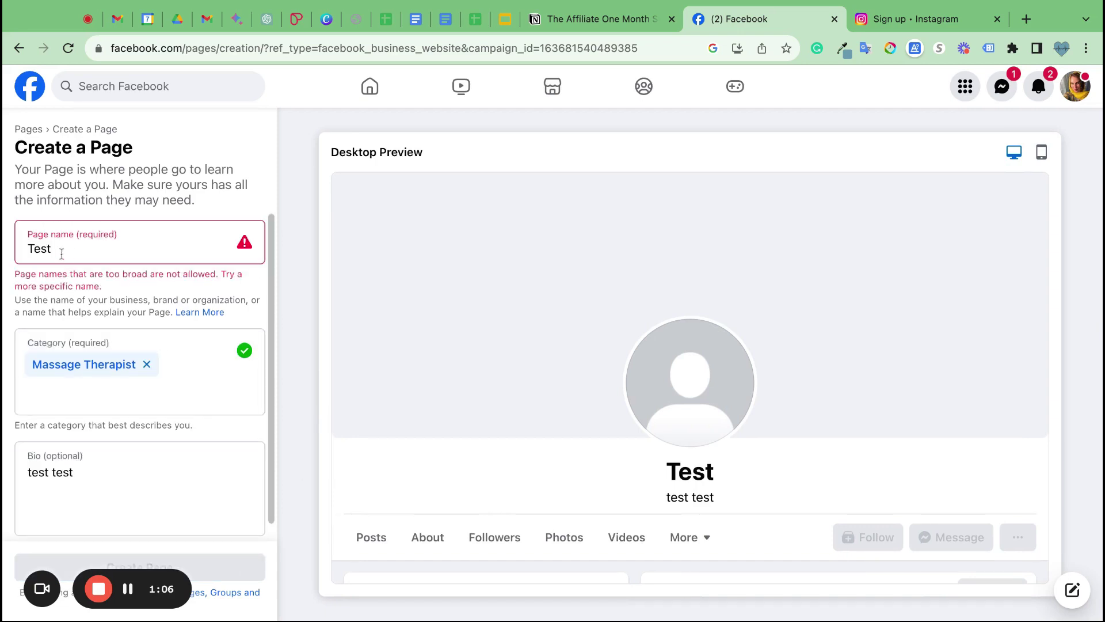
# Change the Page name to "test tube massage therapy" and create the Page.
pyautogui.moveTo(62, 254); pyautogui.dragTo(34, 249)
pyautogui.write('test')
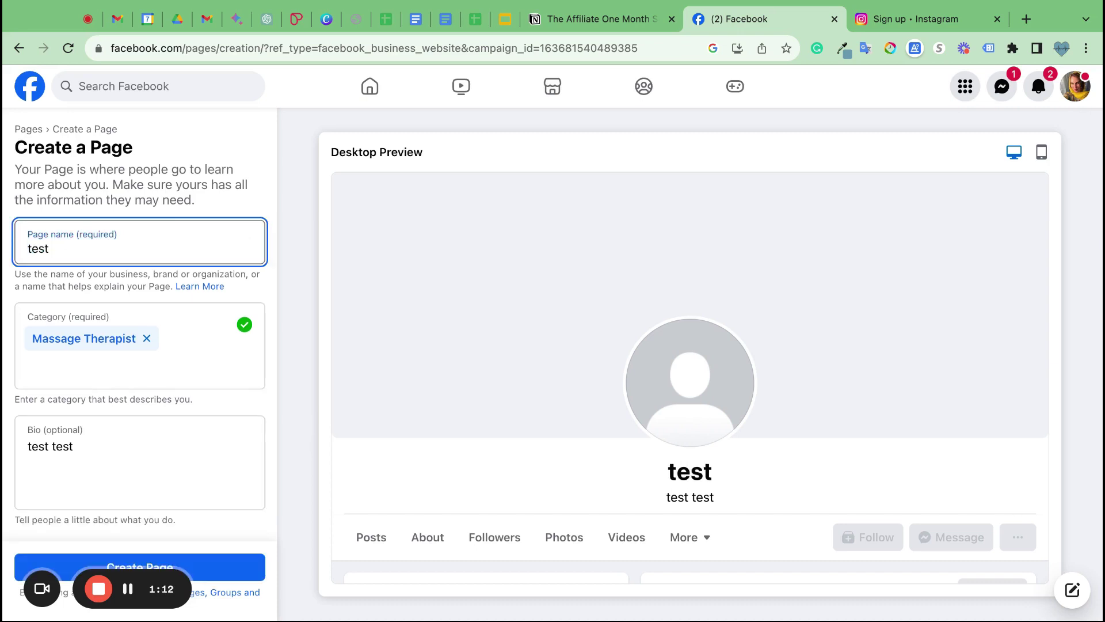
pyautogui.write(' tube massge t')
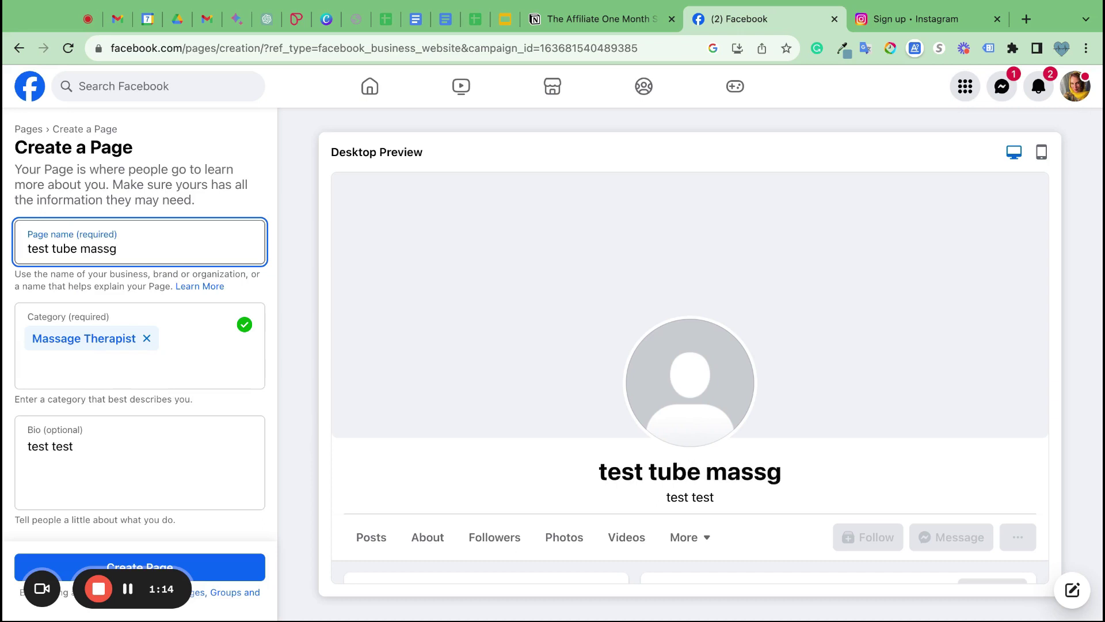
pyautogui.press('BackSpace')
pyautogui.press('BackSpace')
pyautogui.press('BackSpace')
pyautogui.press('BackSpace')
pyautogui.write('age')
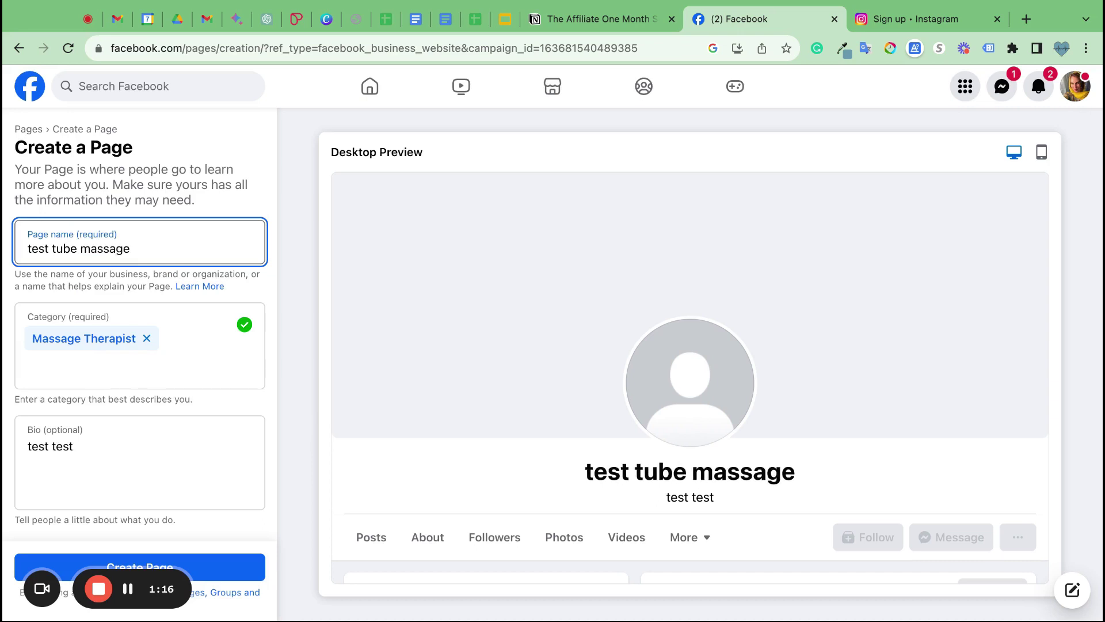
pyautogui.write(' therapyy')
pyautogui.press('BackSpace')
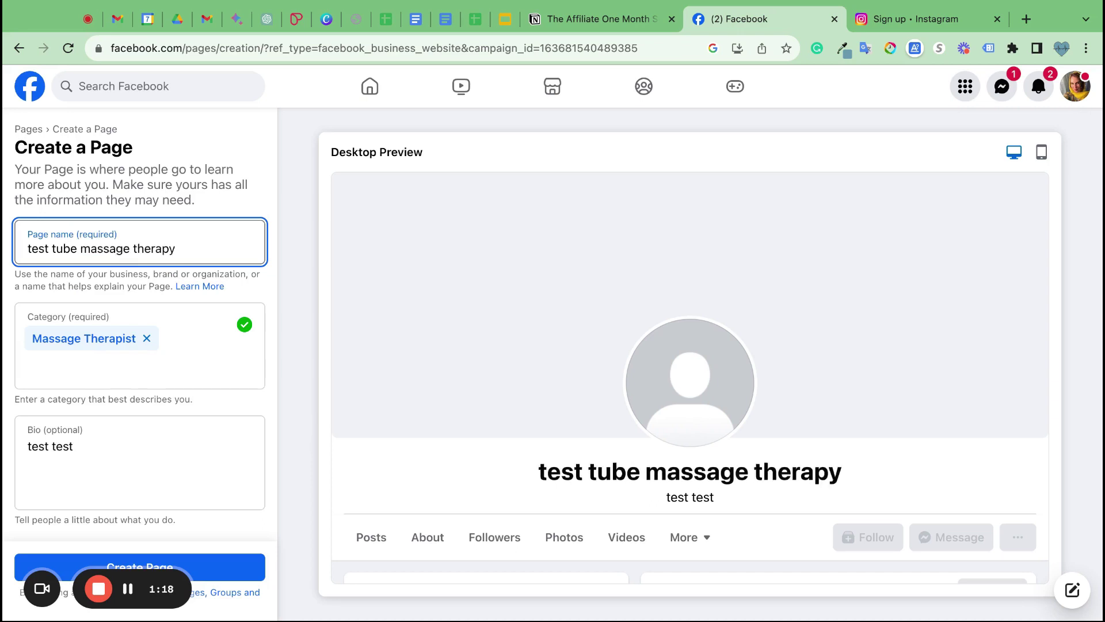
pyautogui.click(202, 568)
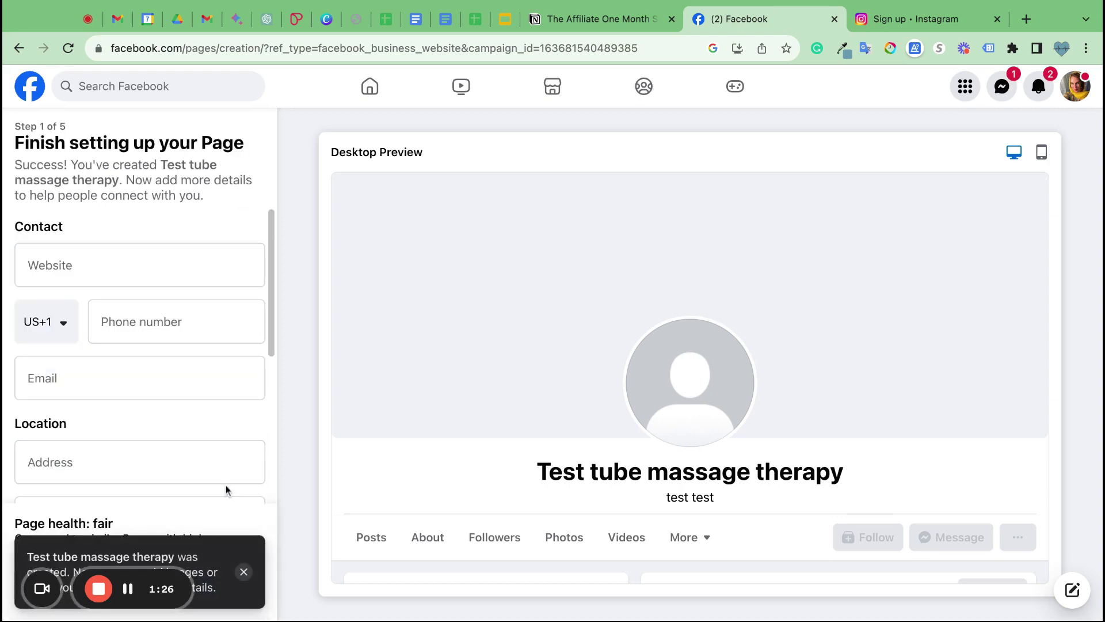
pyautogui.scroll(-3, 347, 460)
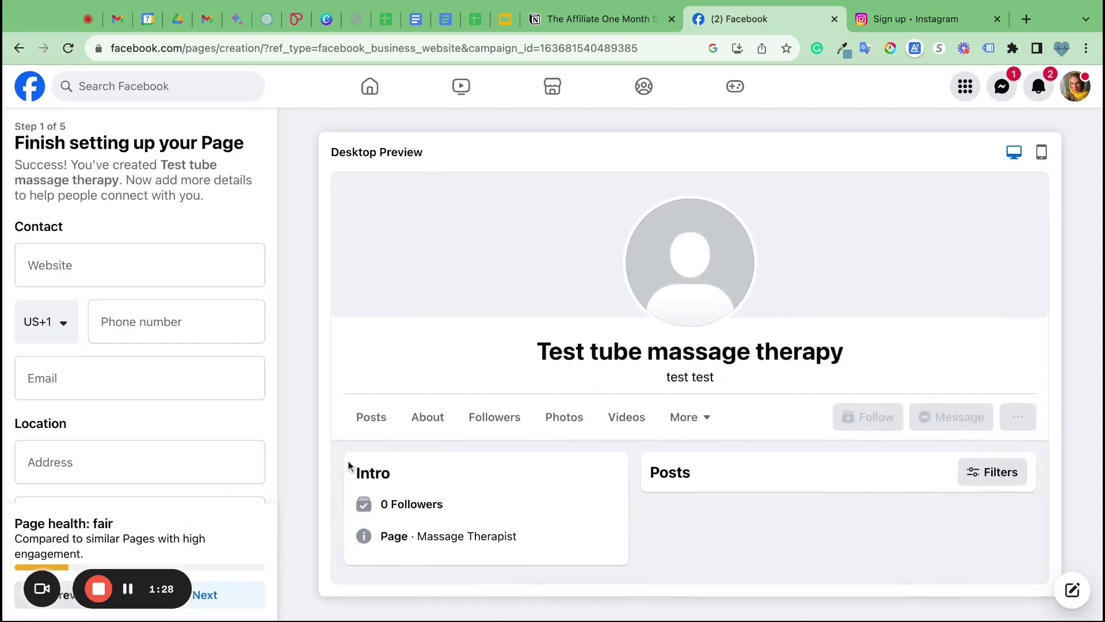
pyautogui.scroll(3, 348, 460)
pyautogui.scroll(-3, 323, 434)
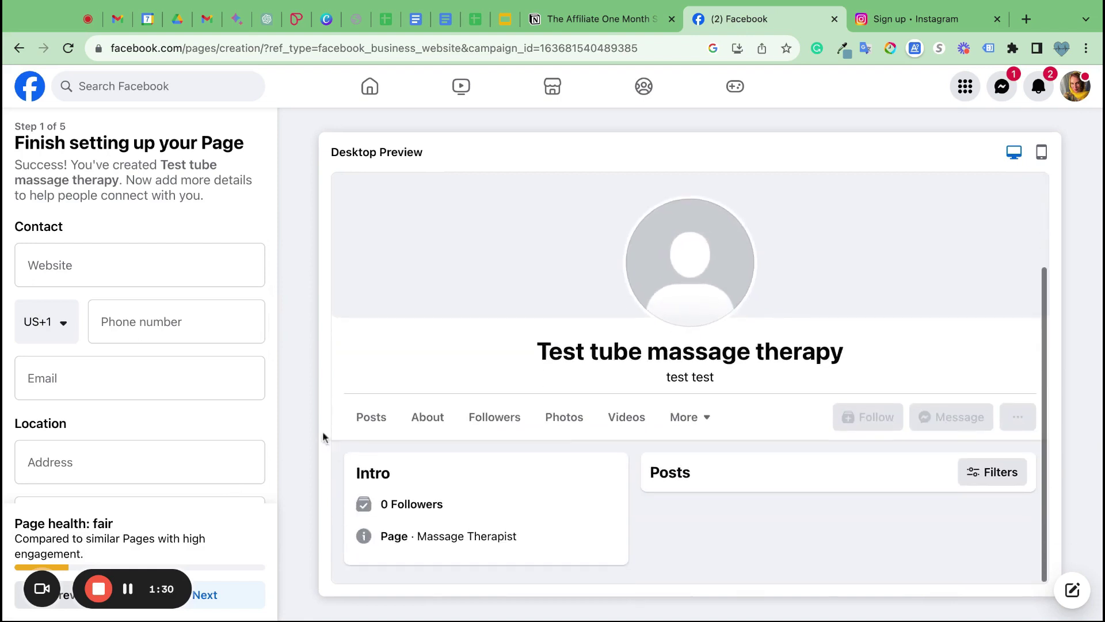
pyautogui.scroll(-5, 205, 410)
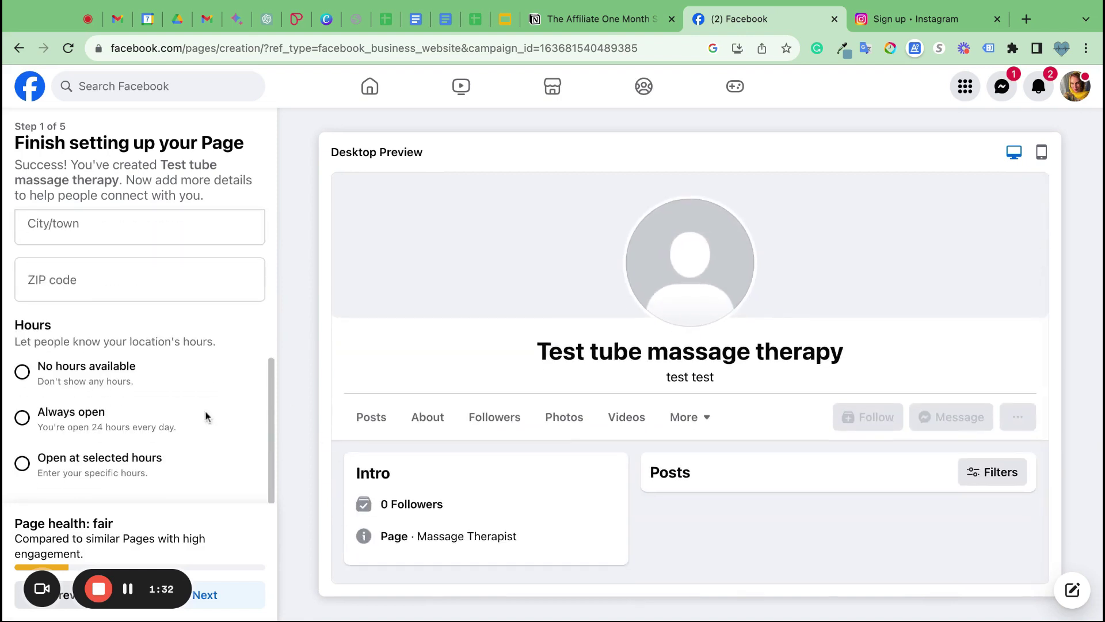
pyautogui.scroll(5, 83, 384)
pyautogui.scroll(1, 83, 384)
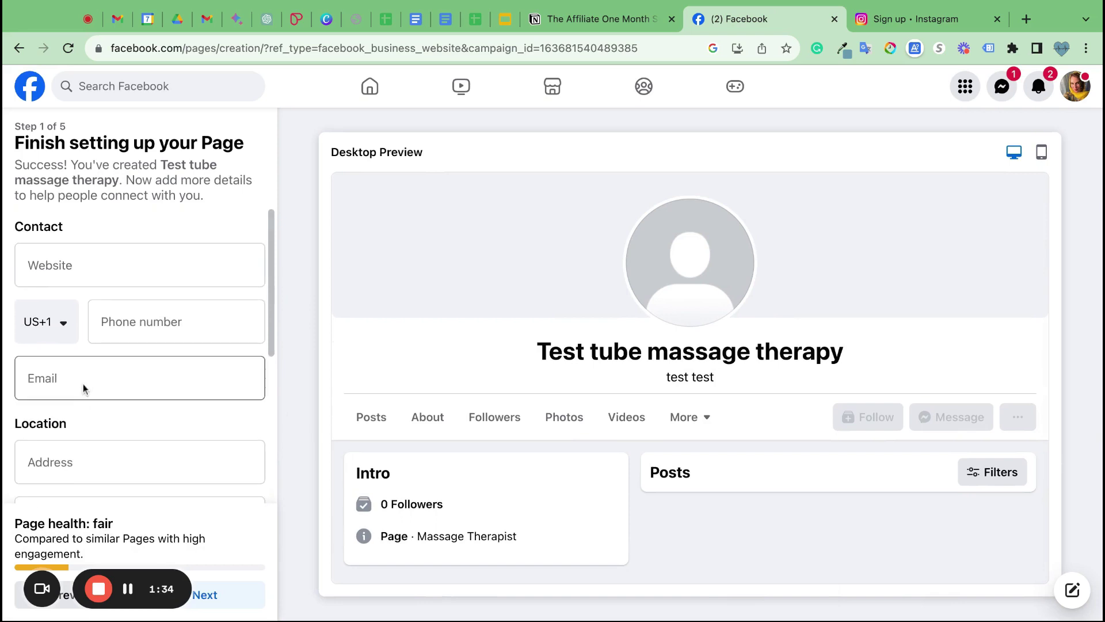
pyautogui.click(61, 267)
pyautogui.write('www.')
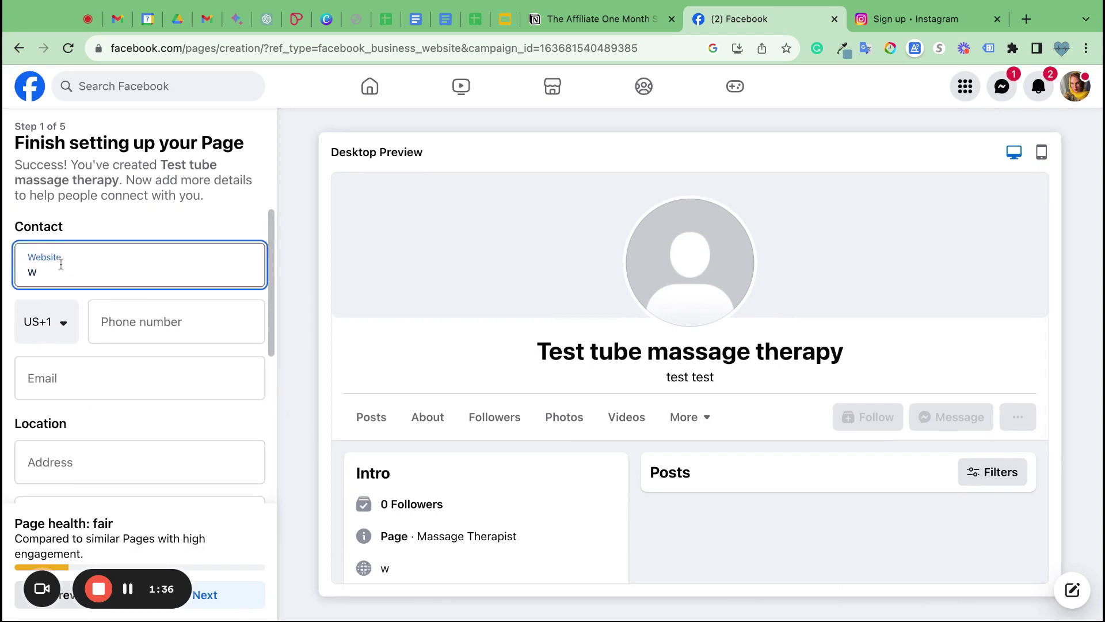
pyautogui.write('test.com')
pyautogui.click(111, 321)
pyautogui.write('124815116')
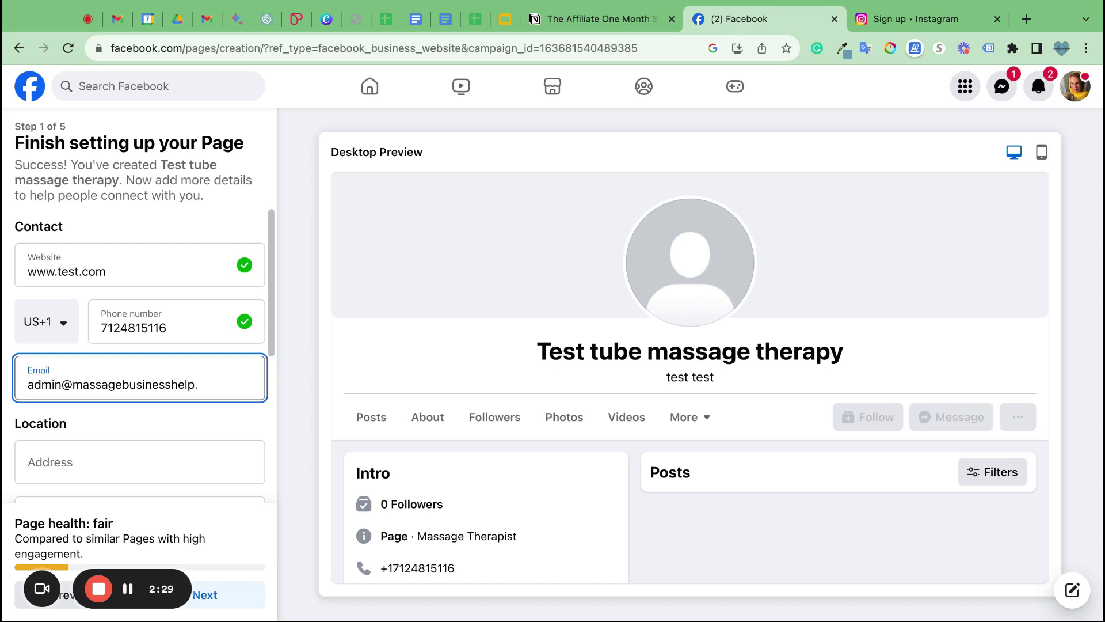
# Fill in the Page's location with the street address, city and ZIP code.
pyautogui.click(39, 463)
pyautogui.scroll(-3, 39, 304)
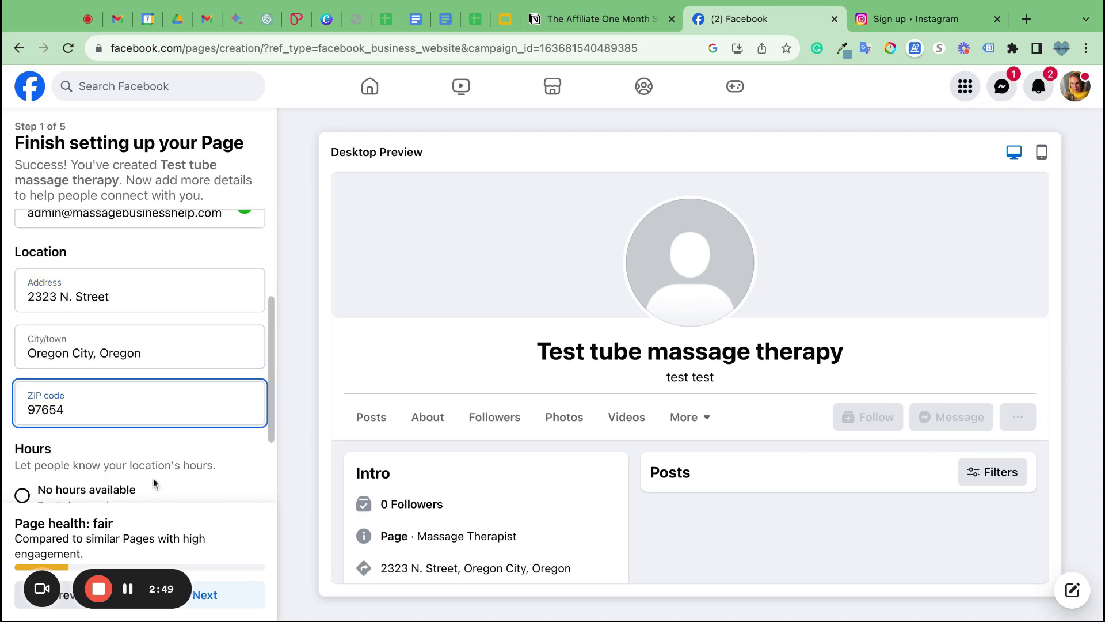
# Set the location's hours to No hours available and continue to the Page customization stage.
pyautogui.scroll(-2, 157, 472)
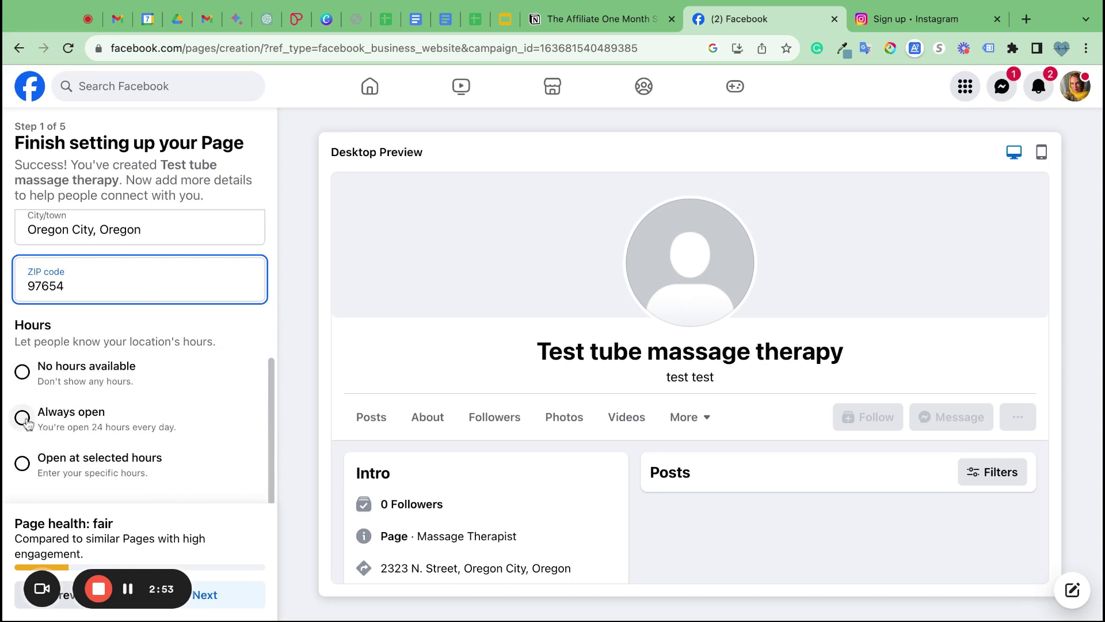
pyautogui.click(23, 464)
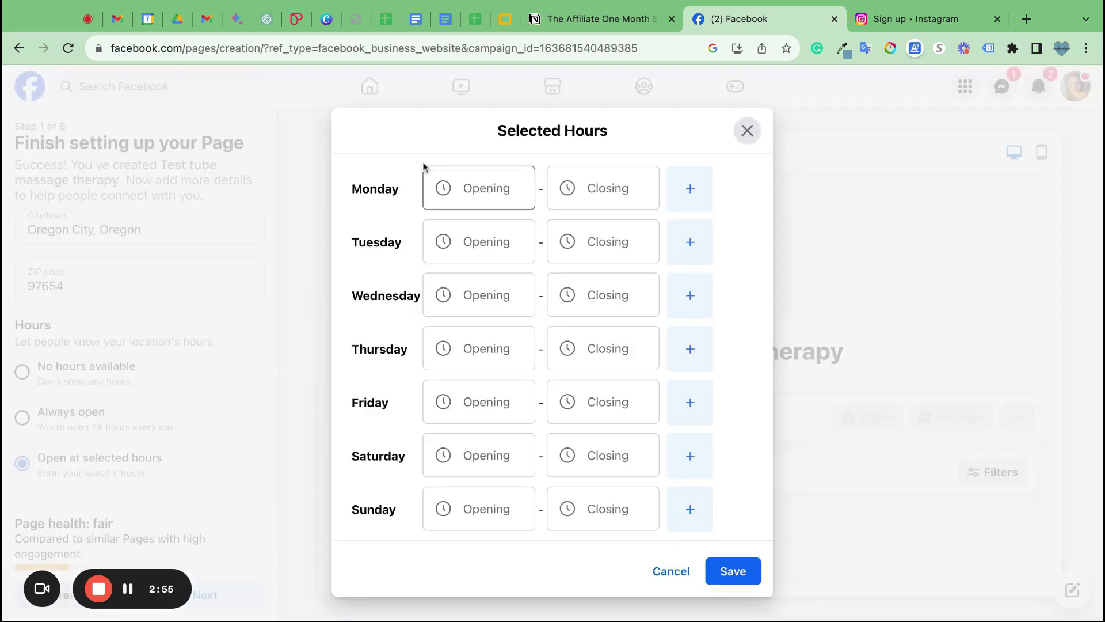
pyautogui.click(747, 132)
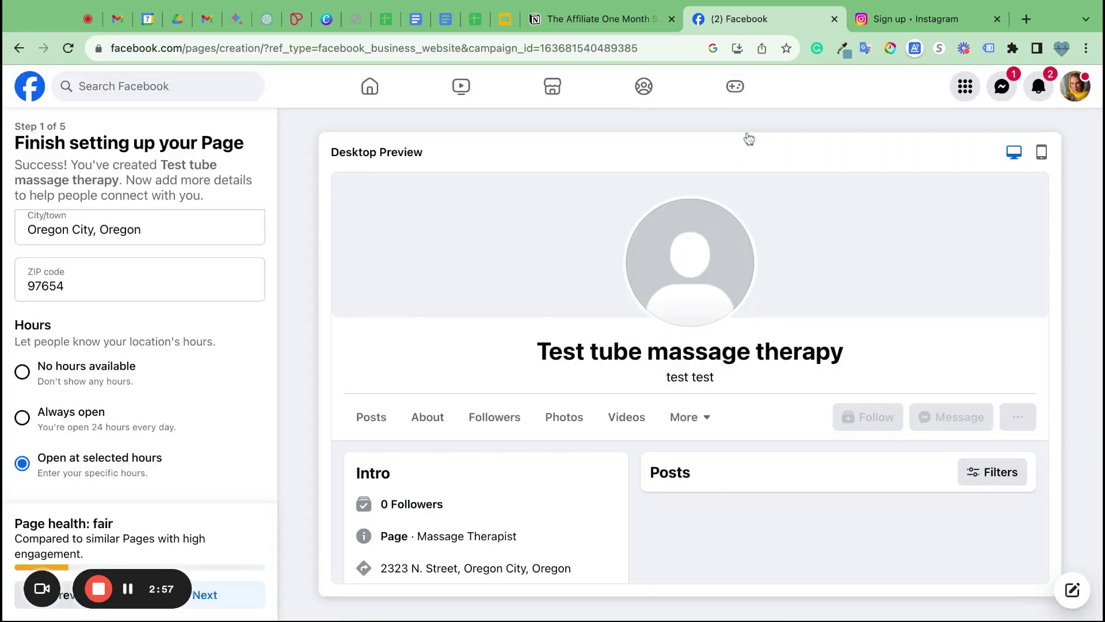
pyautogui.click(22, 371)
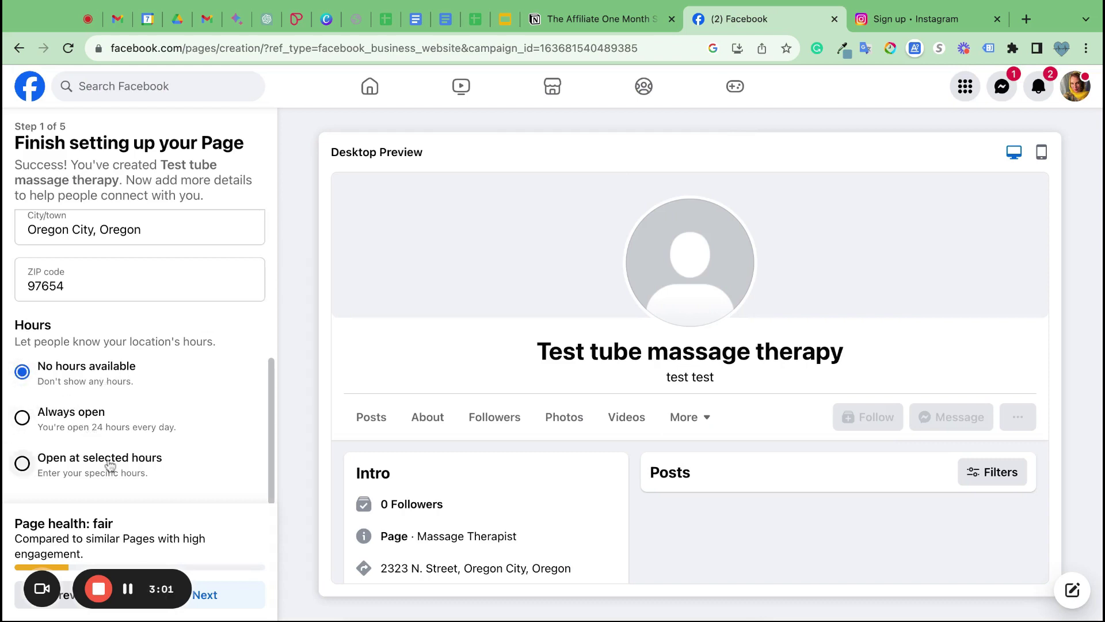
pyautogui.click(238, 595)
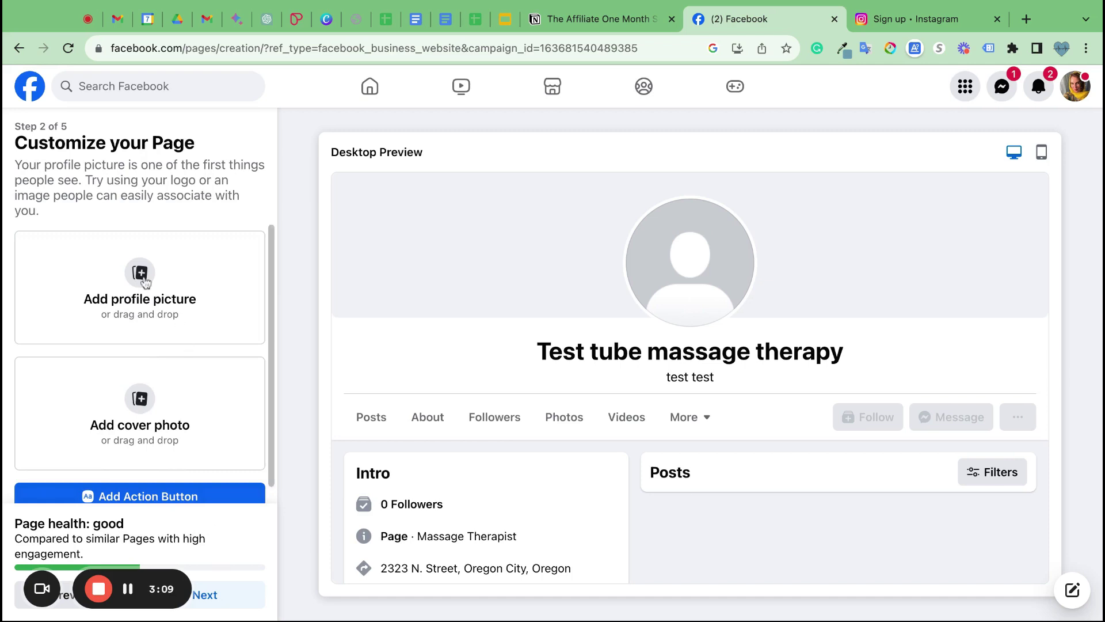
# Examine which external booking tools can be connected to a Book Now action button, without saving one.
pyautogui.scroll(-1, 144, 281)
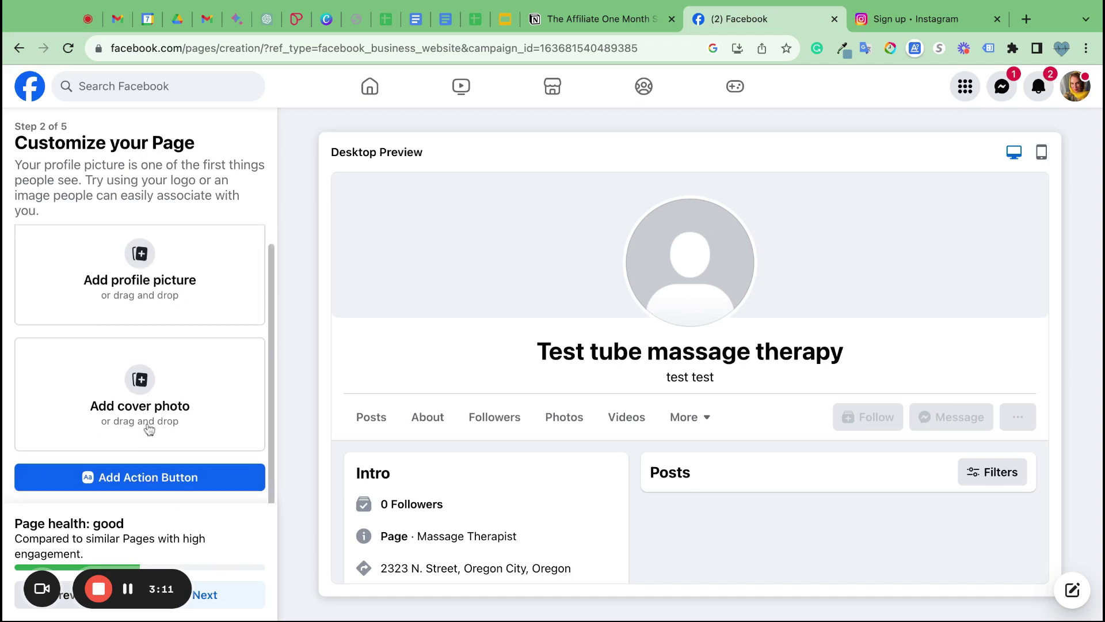
pyautogui.click(184, 482)
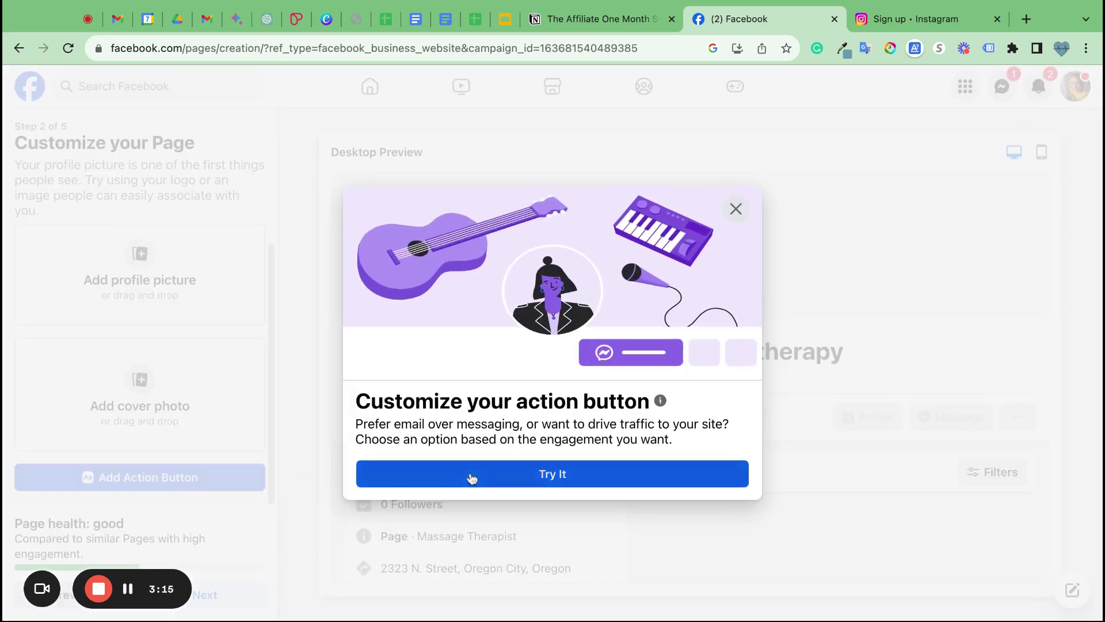
pyautogui.click(386, 470)
pyautogui.click(735, 253)
pyautogui.scroll(-6, 568, 397)
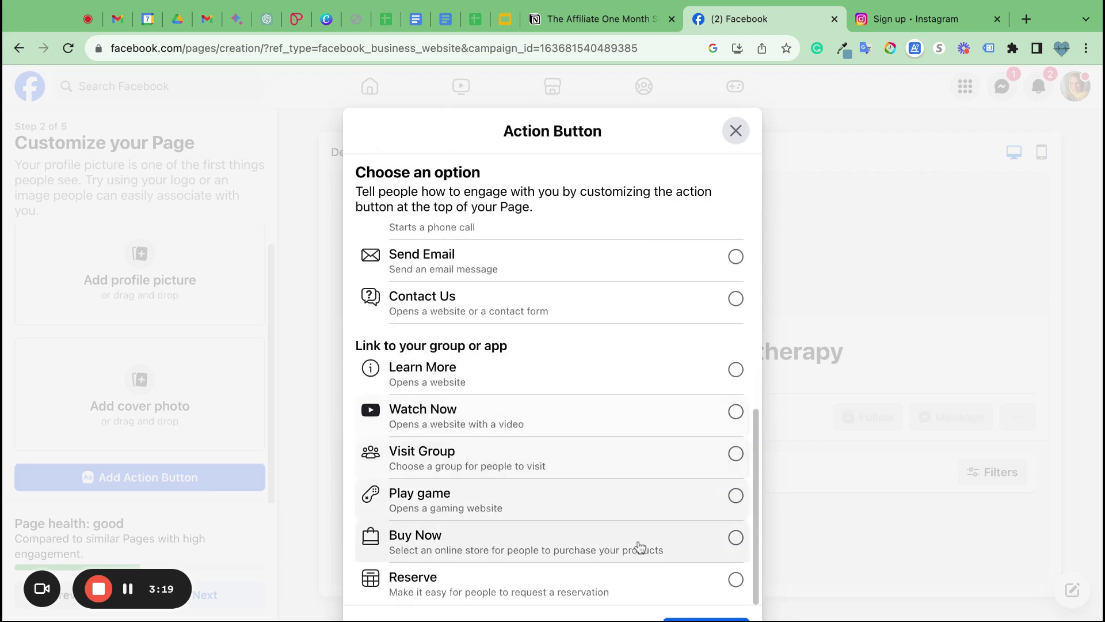
pyautogui.click(673, 619)
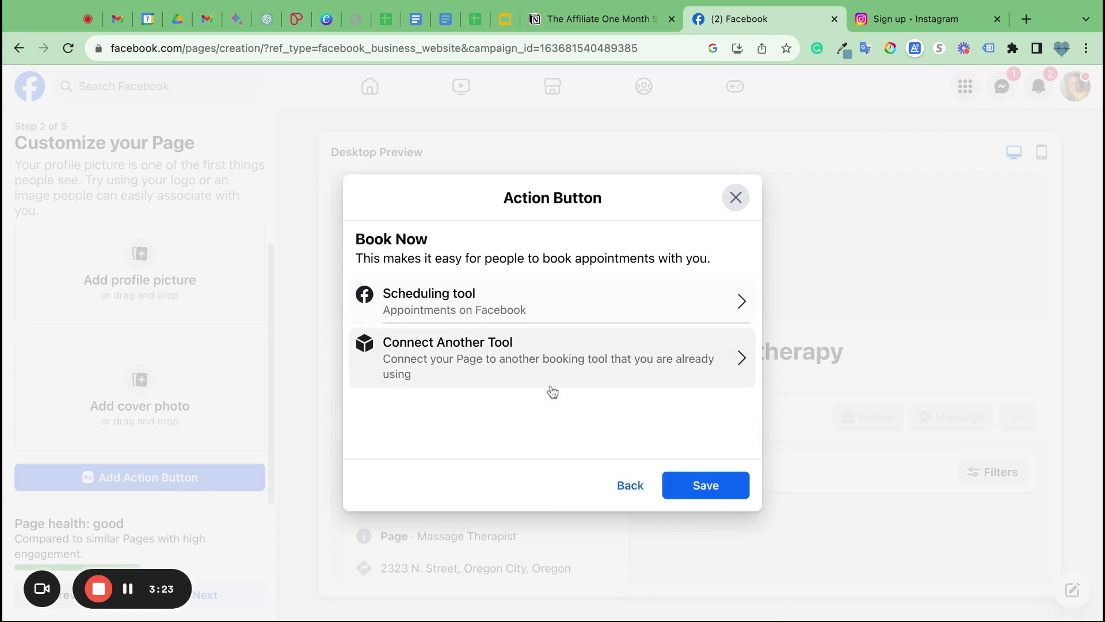
pyautogui.click(733, 362)
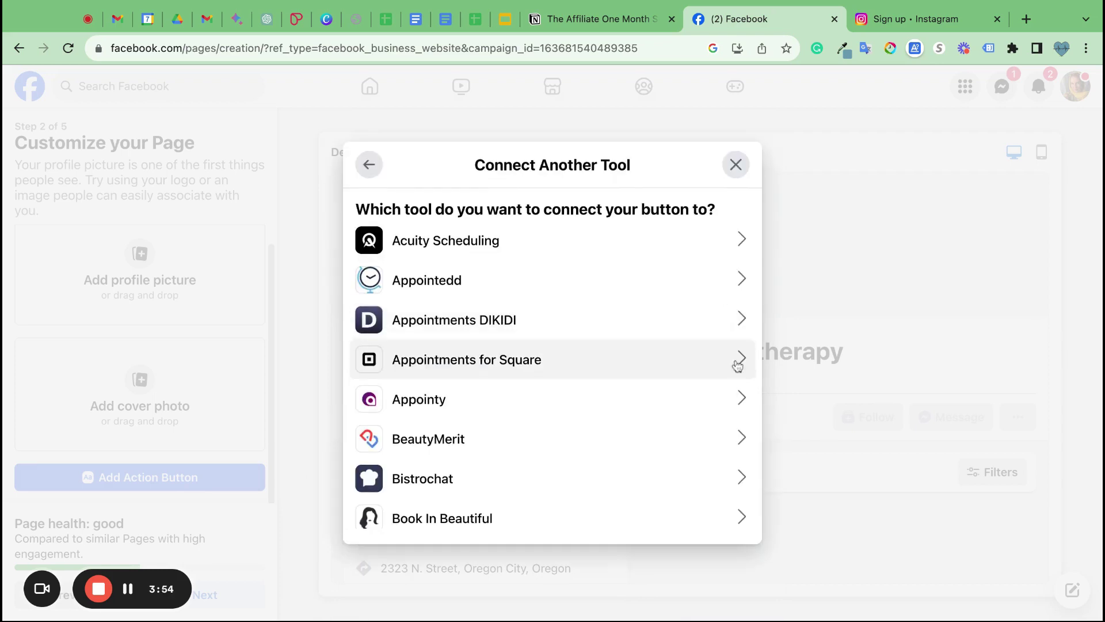
pyautogui.scroll(-15, 606, 391)
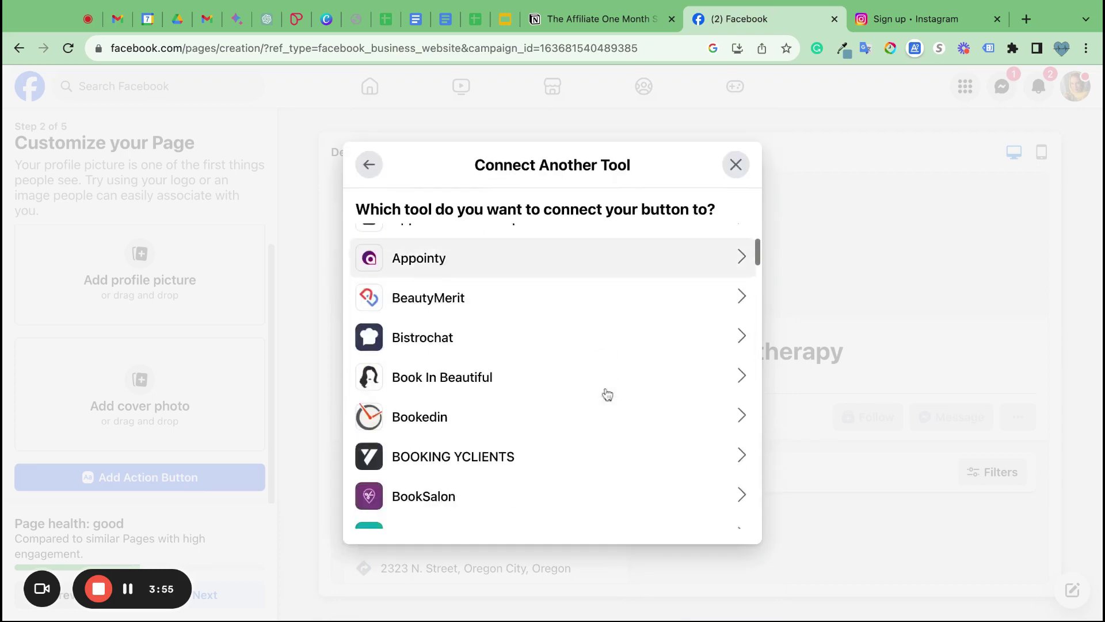
pyautogui.scroll(-20, 607, 395)
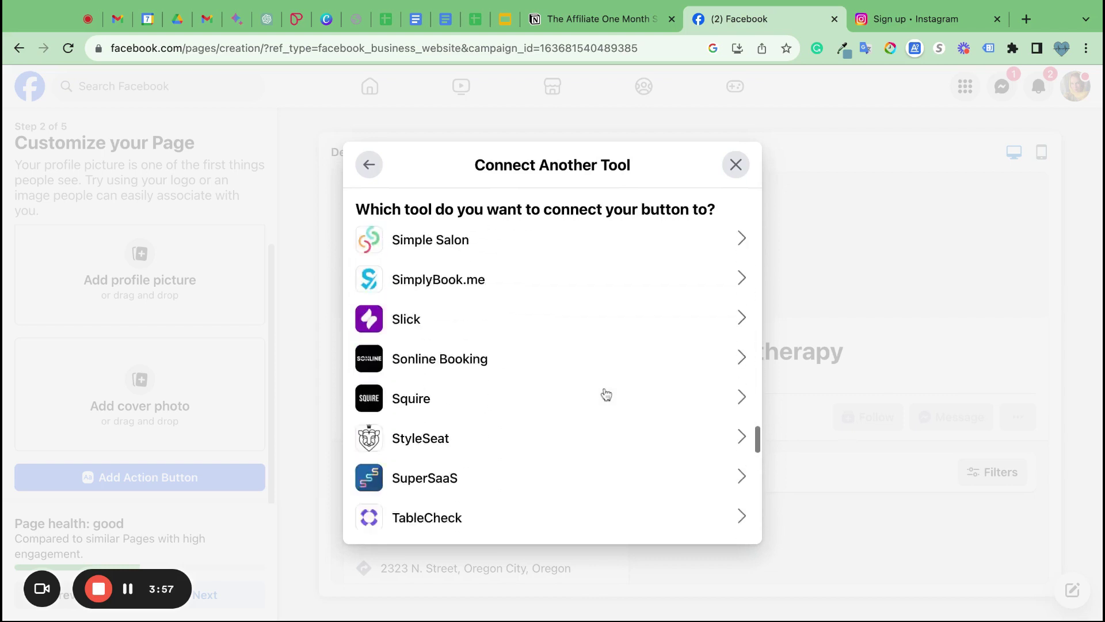
pyautogui.scroll(20, 606, 412)
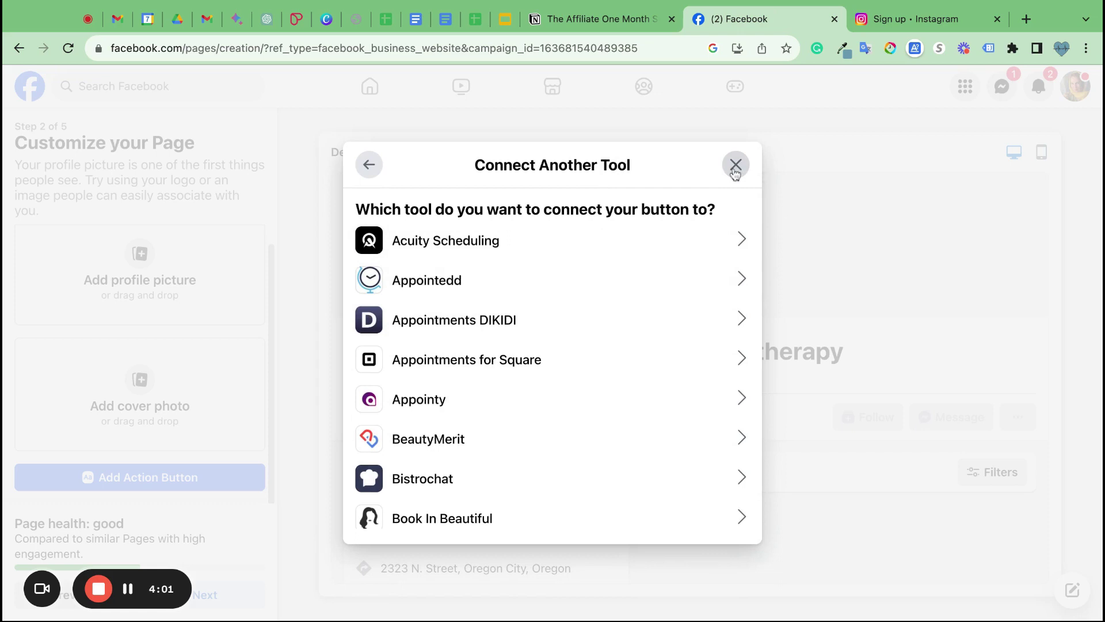
pyautogui.click(734, 167)
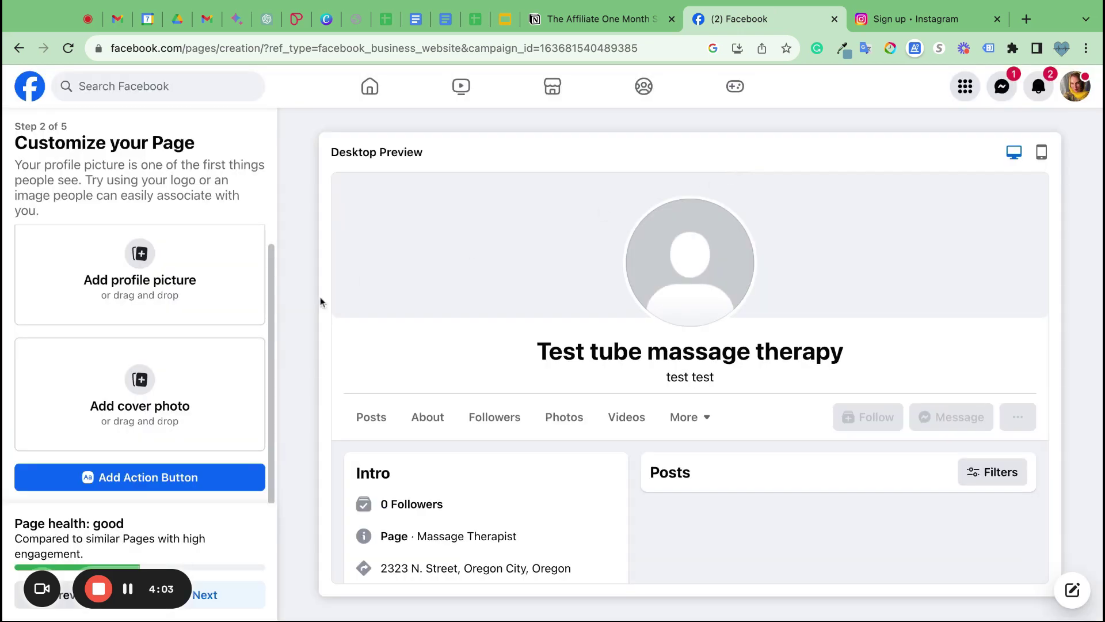
# Review the available action button options, selecting Send message, and close them without saving.
pyautogui.click(217, 477)
pyautogui.click(540, 474)
pyautogui.scroll(-2, 538, 477)
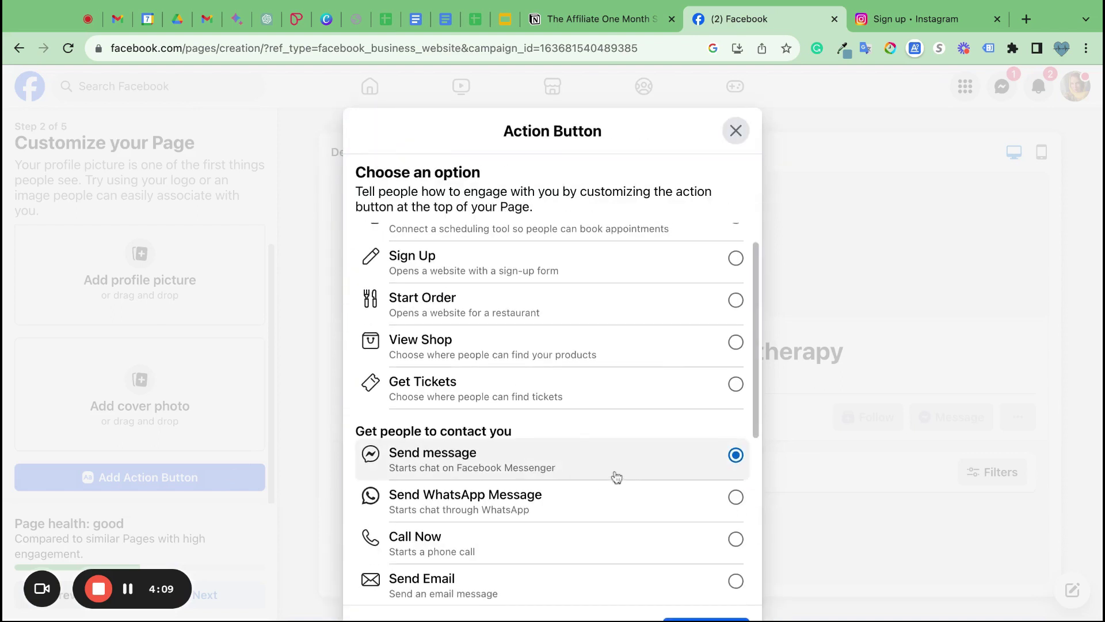
pyautogui.click(735, 135)
# Continue past the Page customization stage and skip connecting a WhatsApp account.
pyautogui.click(205, 594)
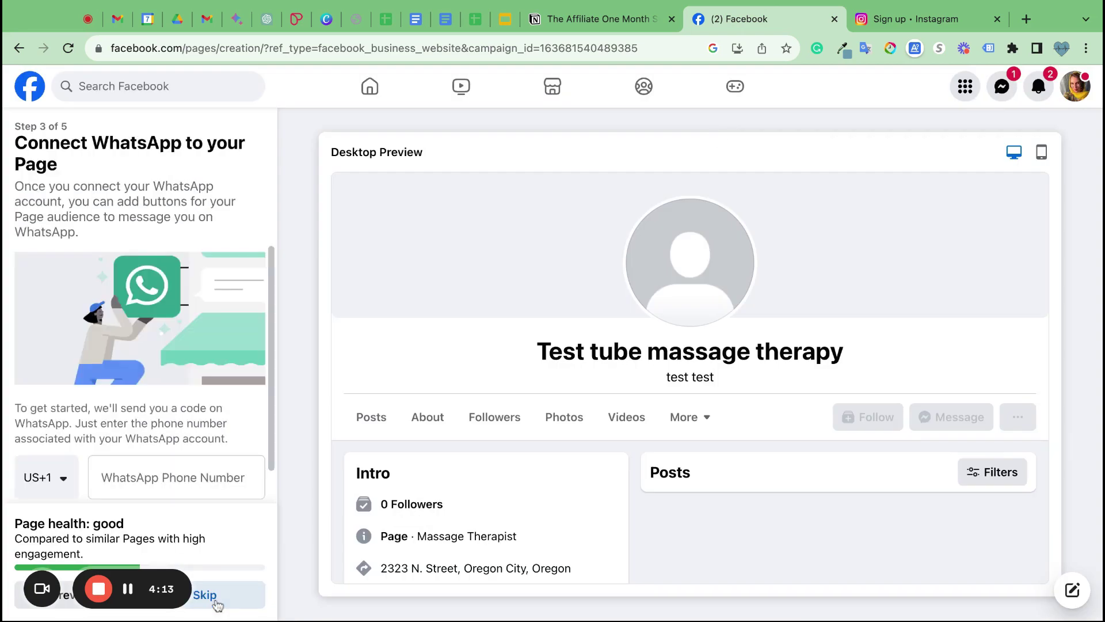
pyautogui.scroll(-1, 187, 395)
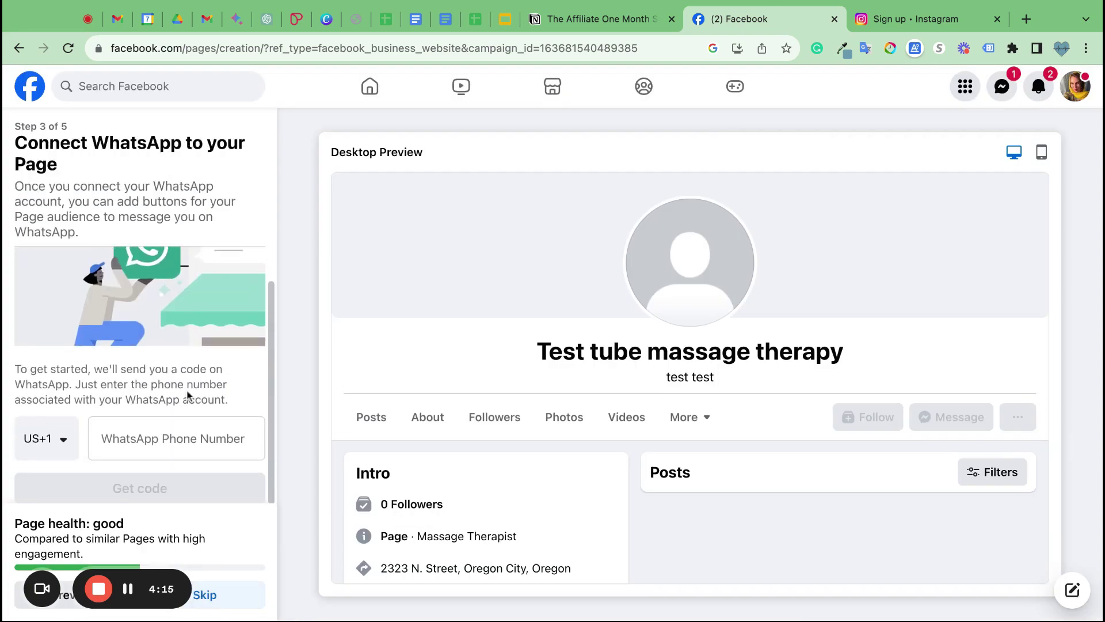
pyautogui.click(219, 595)
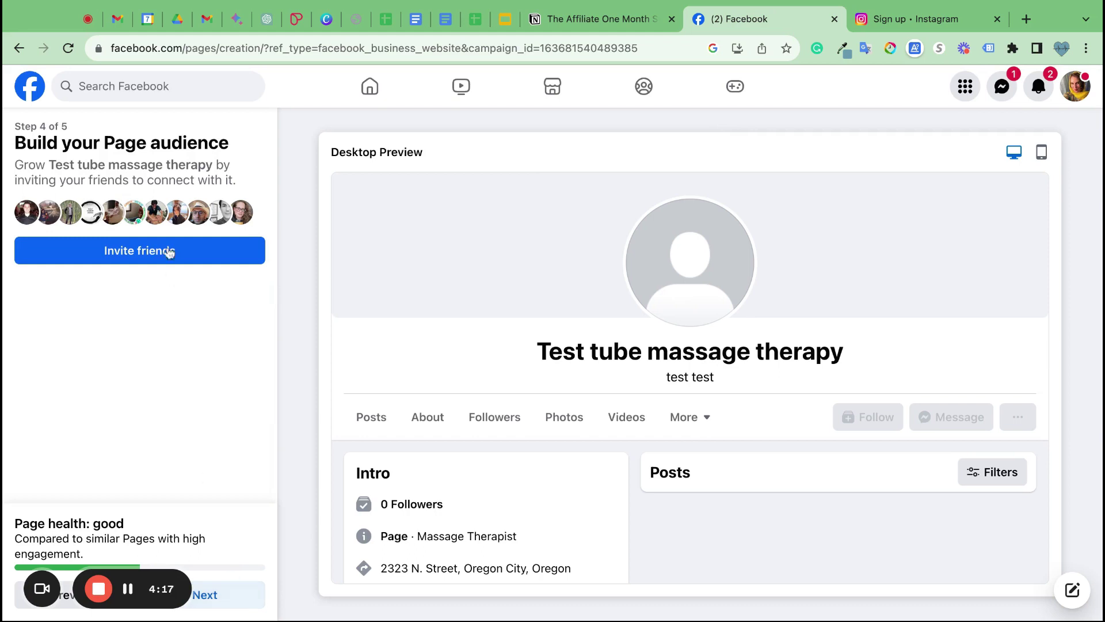
# View the friend invitation list without inviting anyone, and finish creating the Page with notifications and marketing emails left on.
pyautogui.click(147, 253)
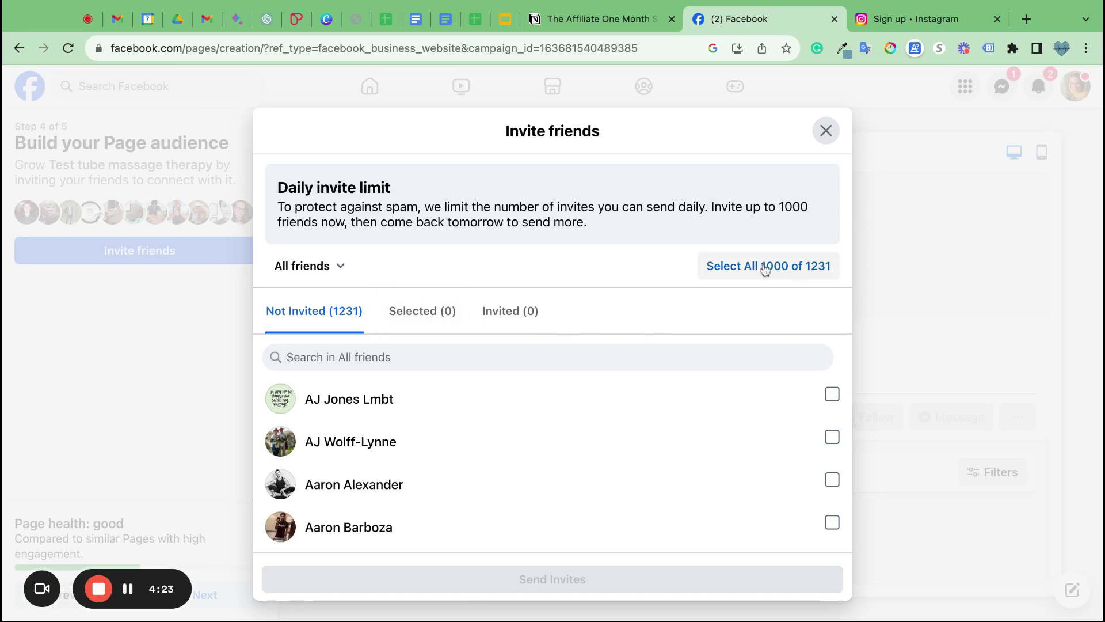
pyautogui.click(827, 133)
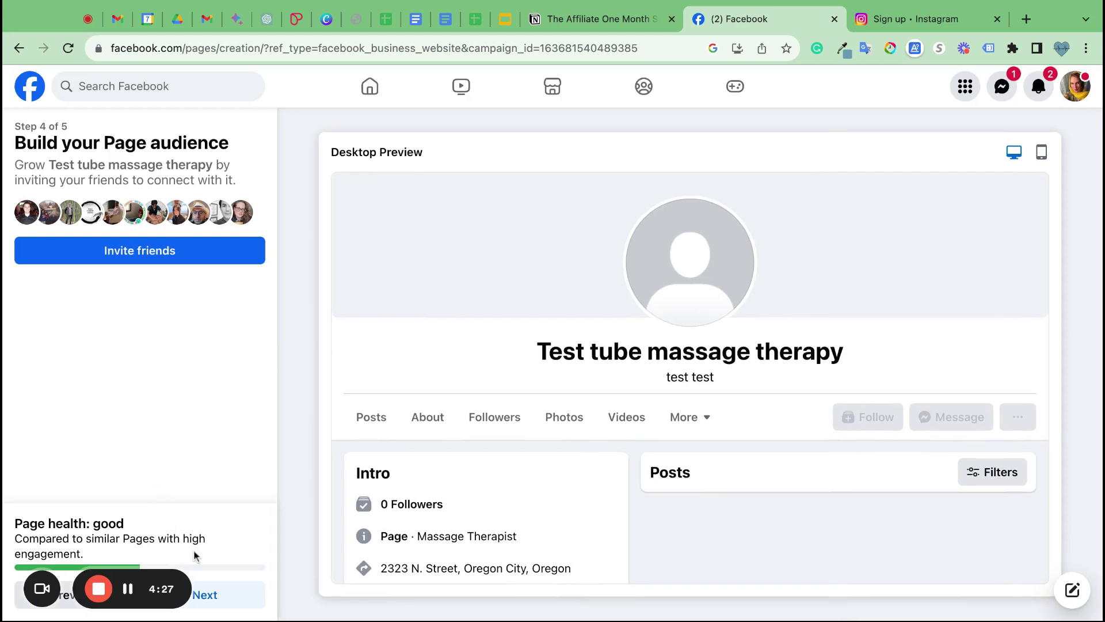
pyautogui.click(211, 595)
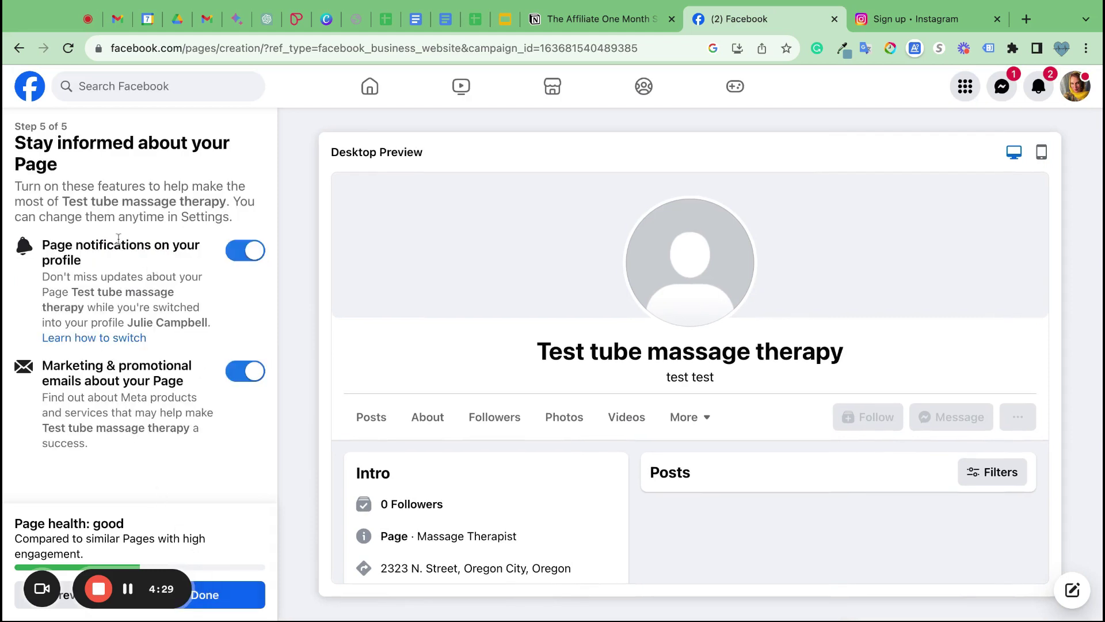
pyautogui.click(248, 602)
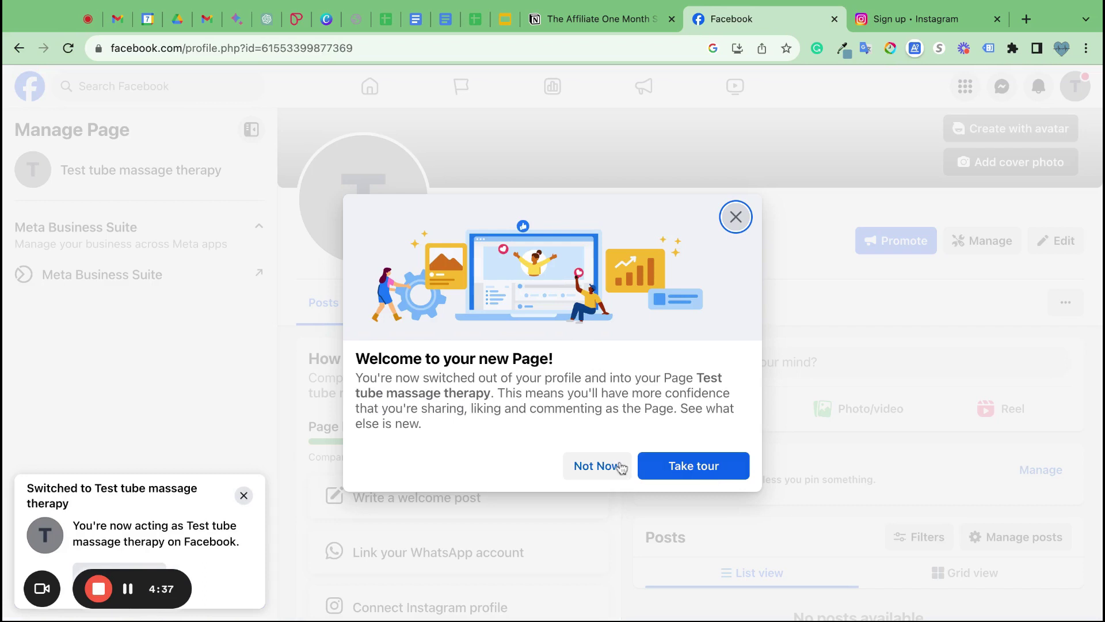
# Take the full welcome tour of the new Page and look over its health checklist, intro and posts sections.
pyautogui.click(702, 472)
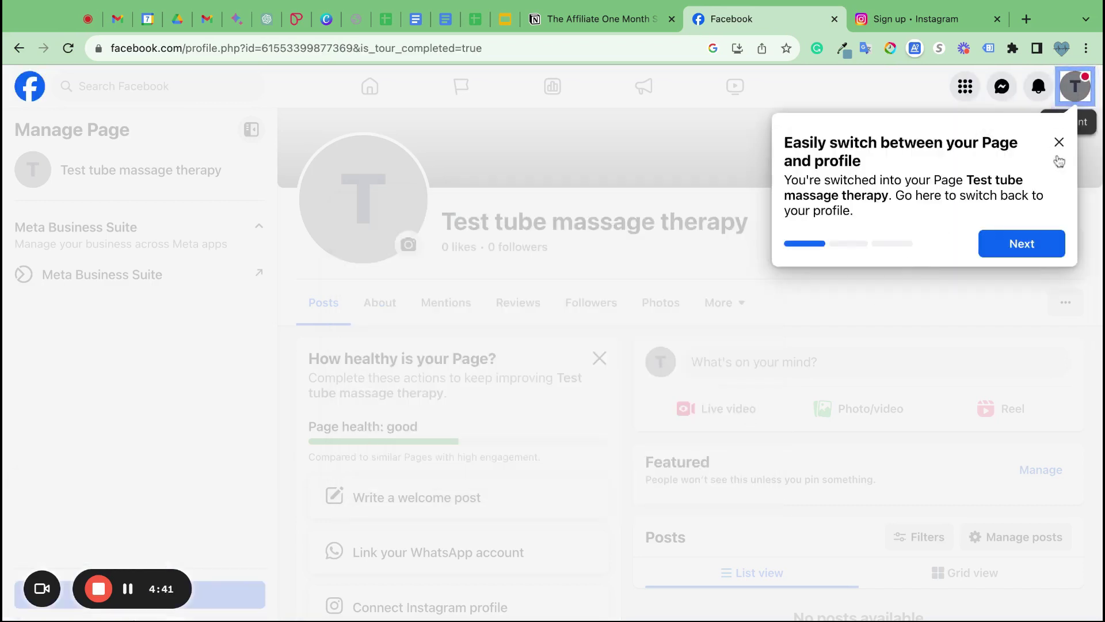
pyautogui.click(1033, 244)
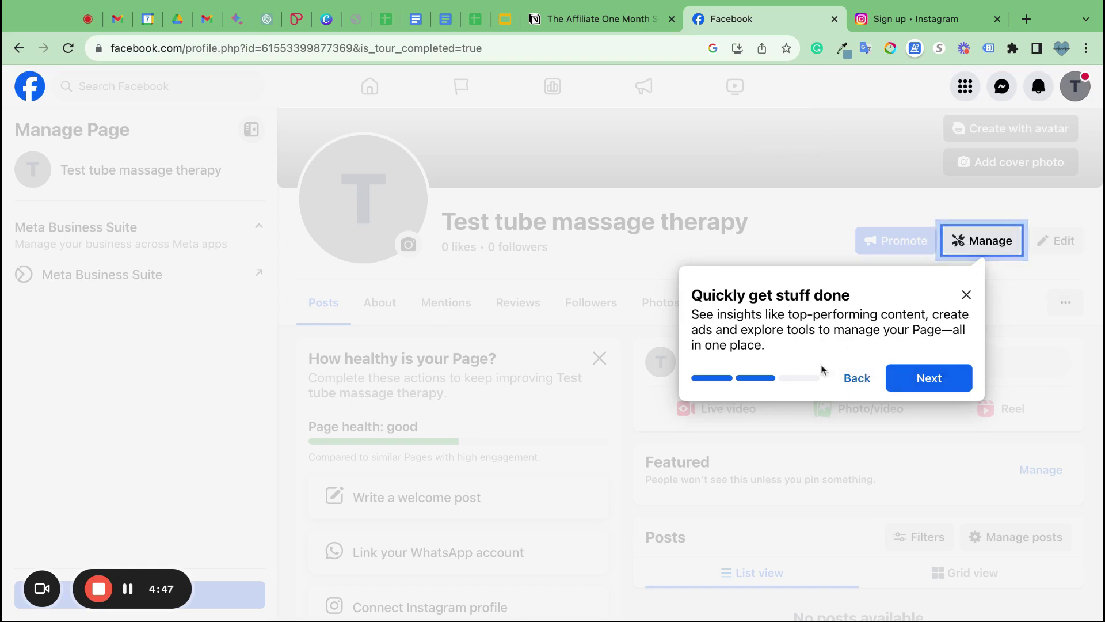
pyautogui.click(925, 380)
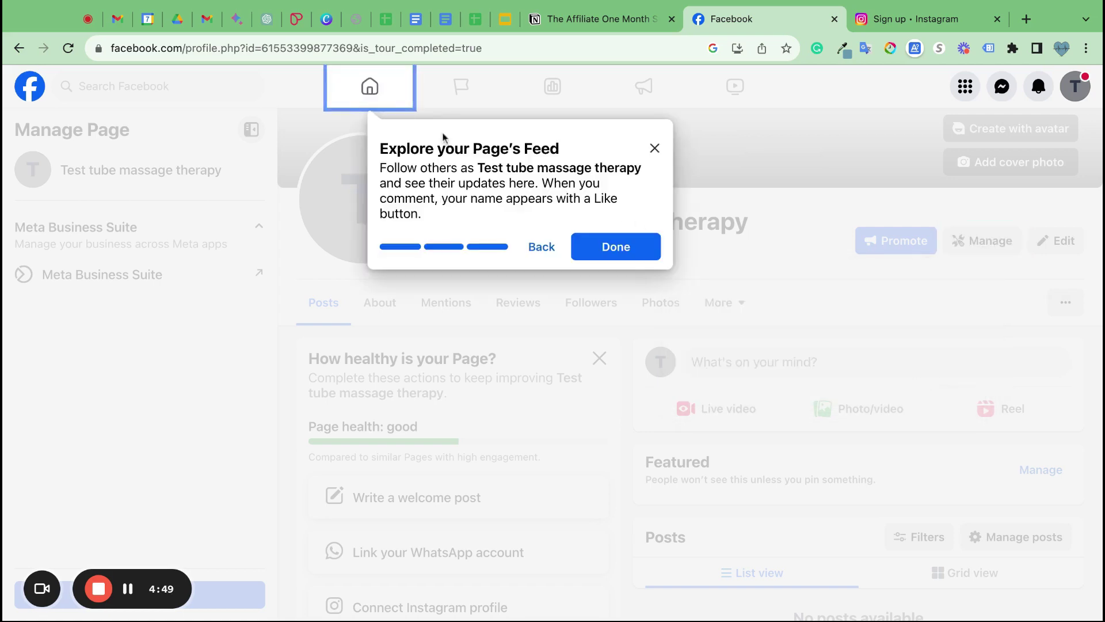
pyautogui.click(614, 259)
pyautogui.scroll(-10, 523, 432)
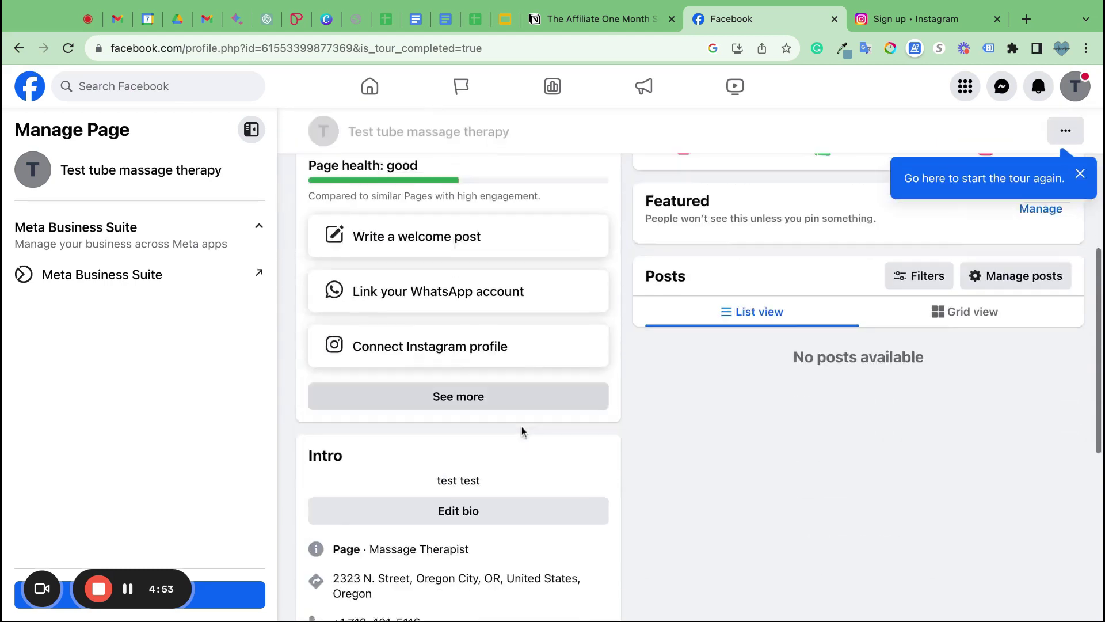
pyautogui.scroll(4, 523, 432)
pyautogui.scroll(10, 690, 364)
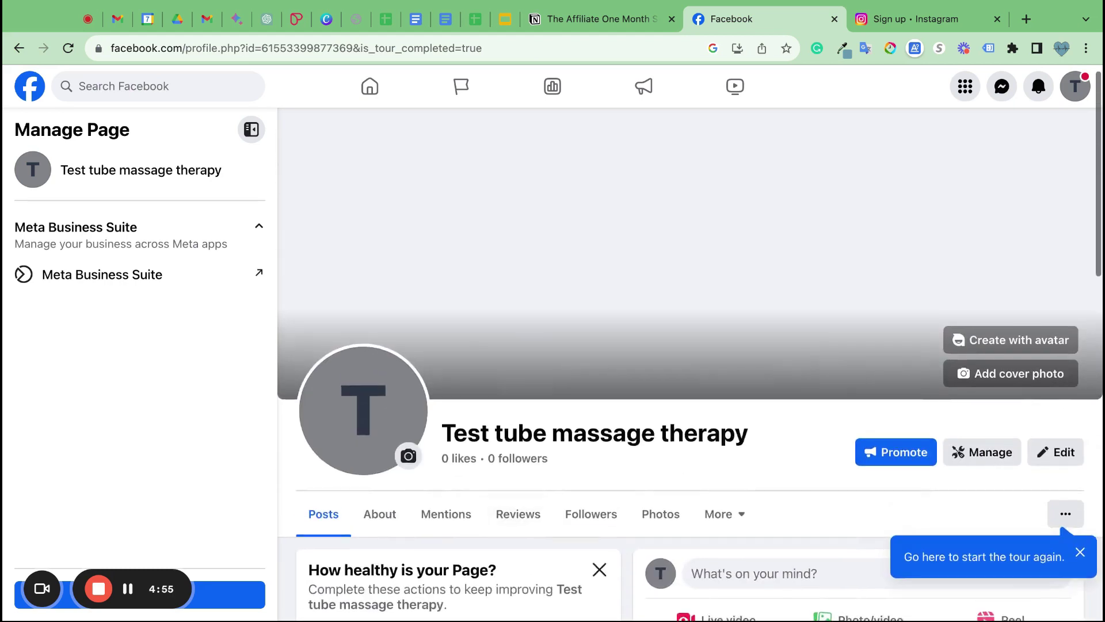
pyautogui.scroll(-5, 380, 192)
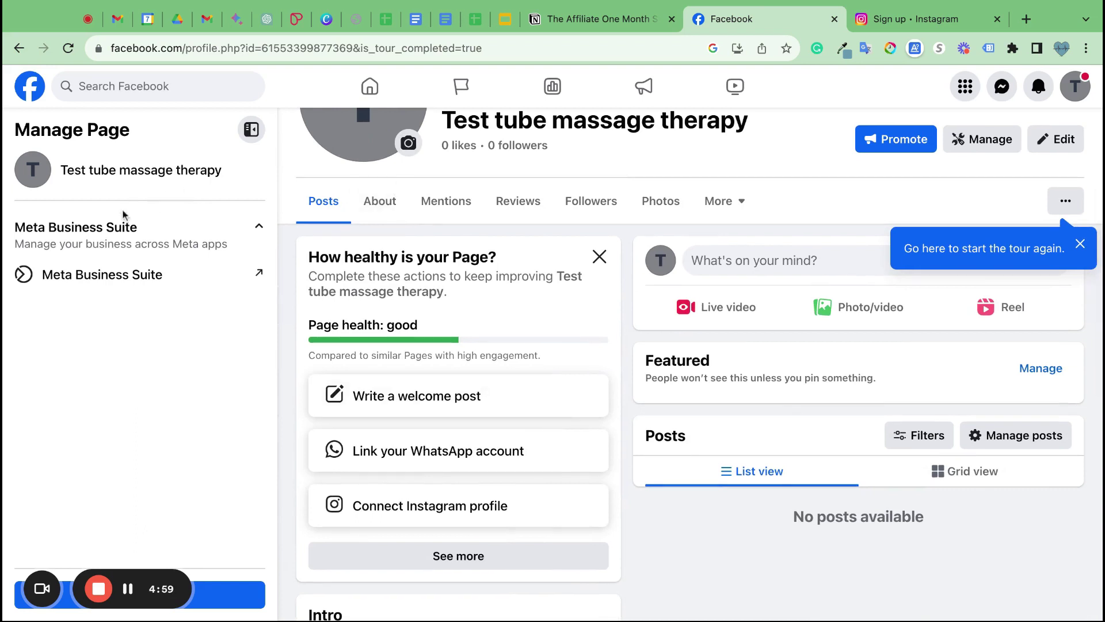
# Open Meta Business Suite for the Page and review its home and Insights overviews, dismissing the weekly review.
pyautogui.click(136, 273)
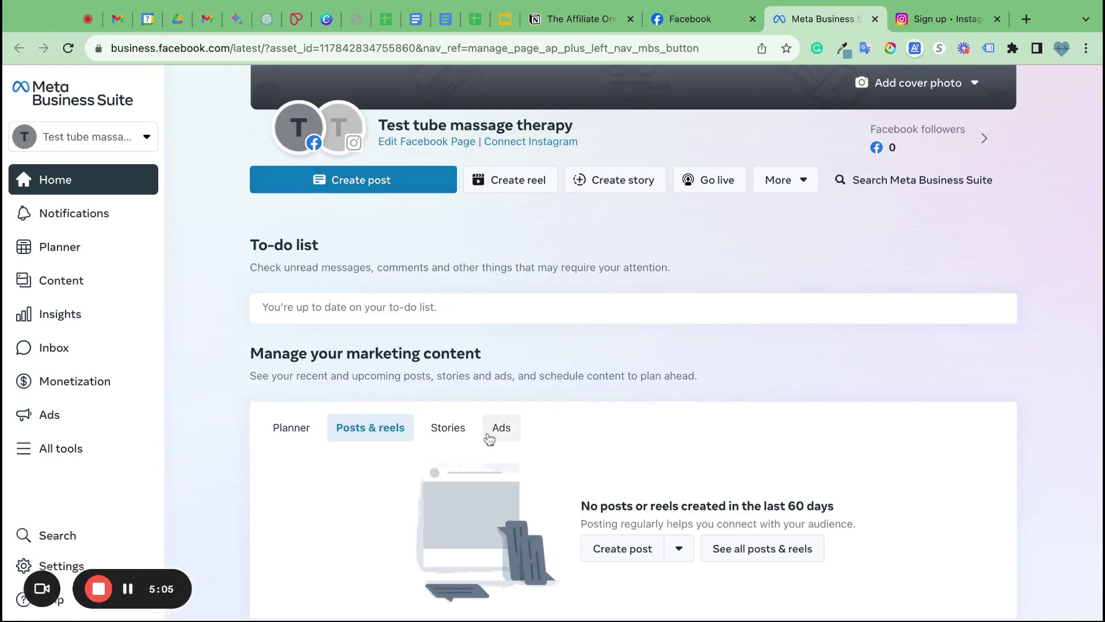
pyautogui.scroll(-5, 489, 439)
pyautogui.scroll(10, 489, 439)
pyautogui.scroll(-9, 654, 370)
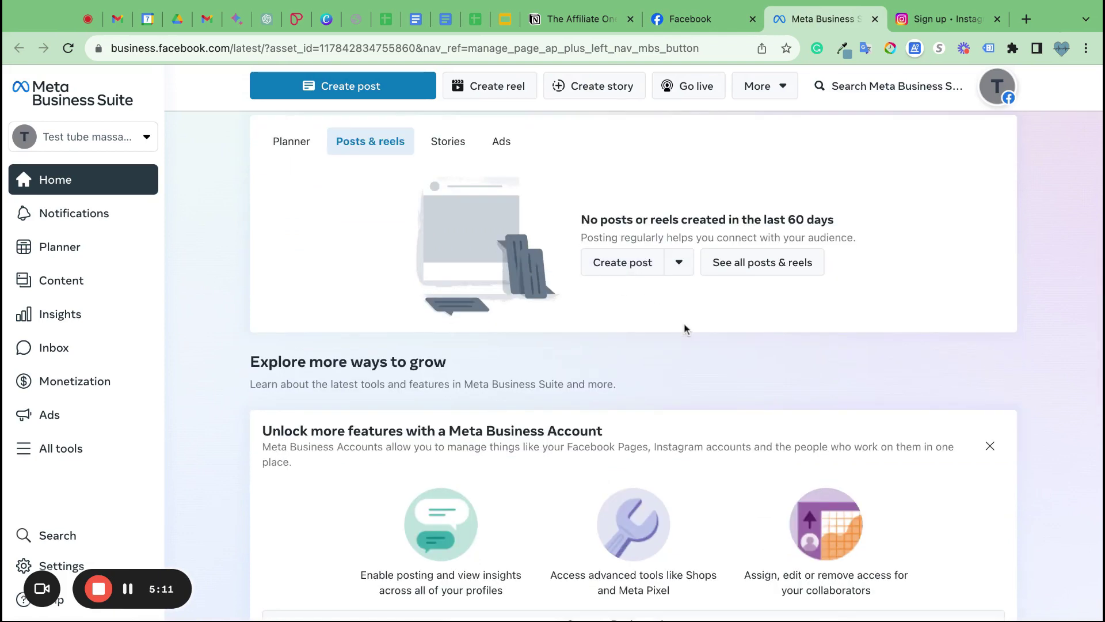
pyautogui.scroll(7, 716, 357)
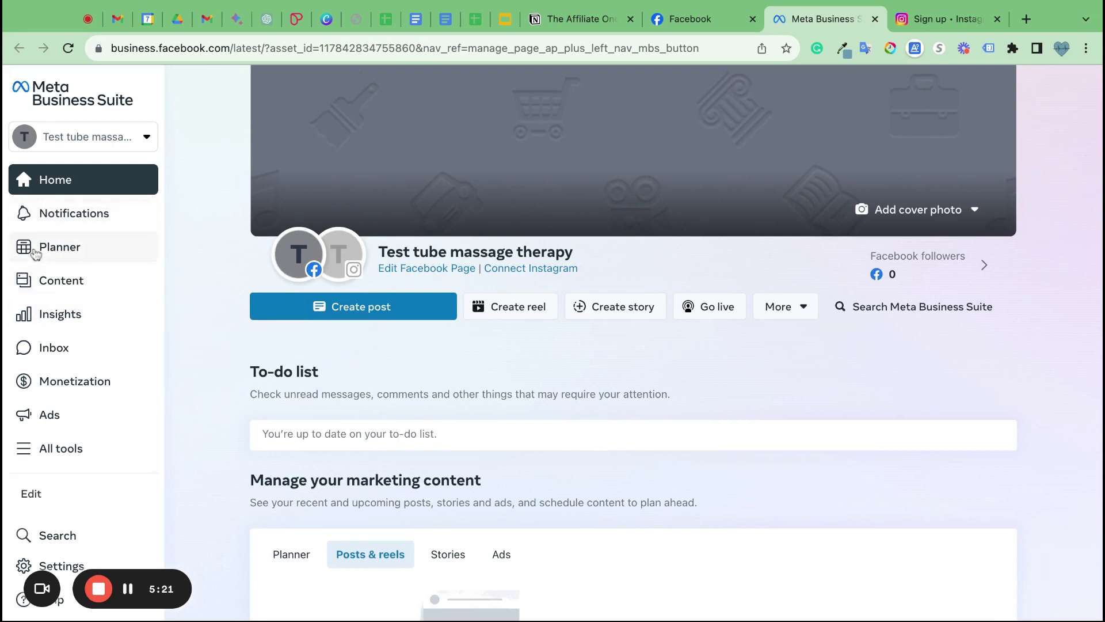
pyautogui.click(43, 314)
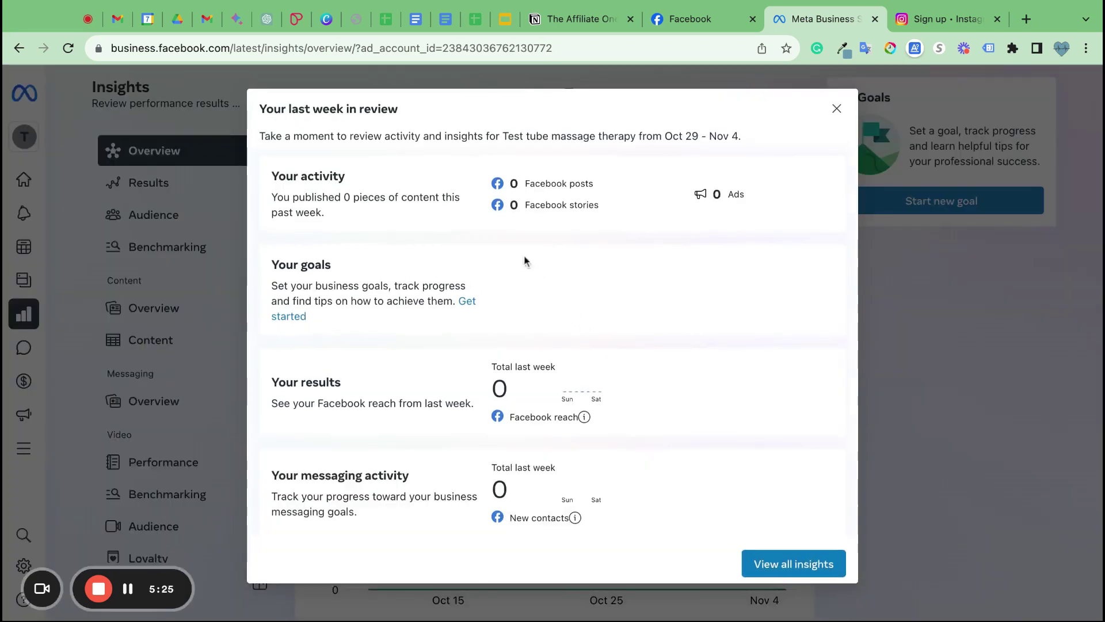
pyautogui.click(836, 109)
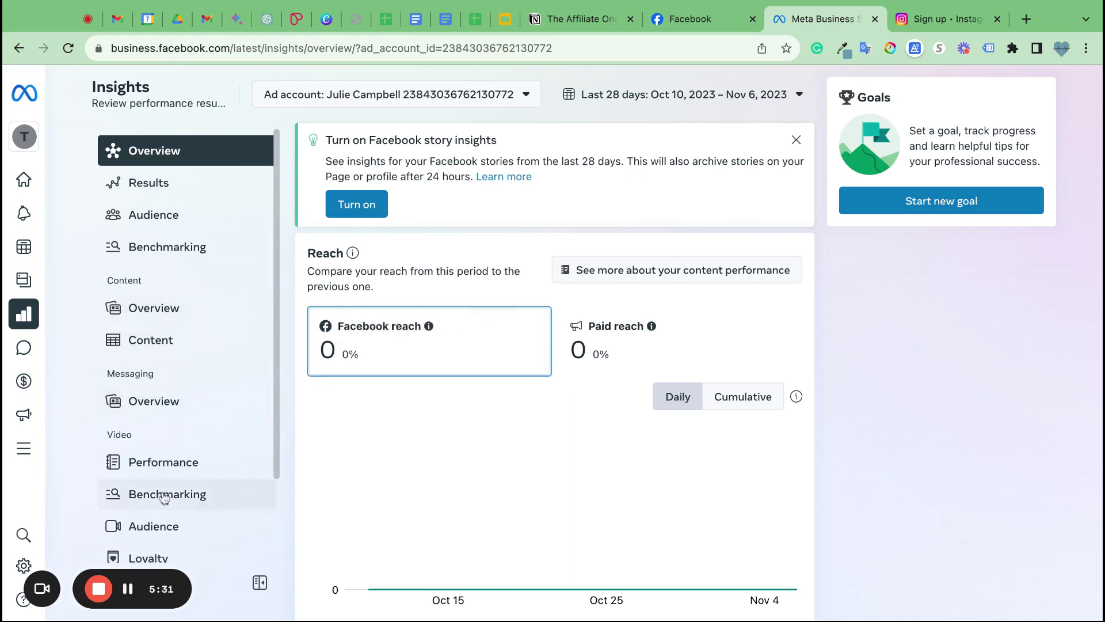
# Start a new ad from the Business Suite's Ads section with the goal Get more website visitors.
pyautogui.click(43, 416)
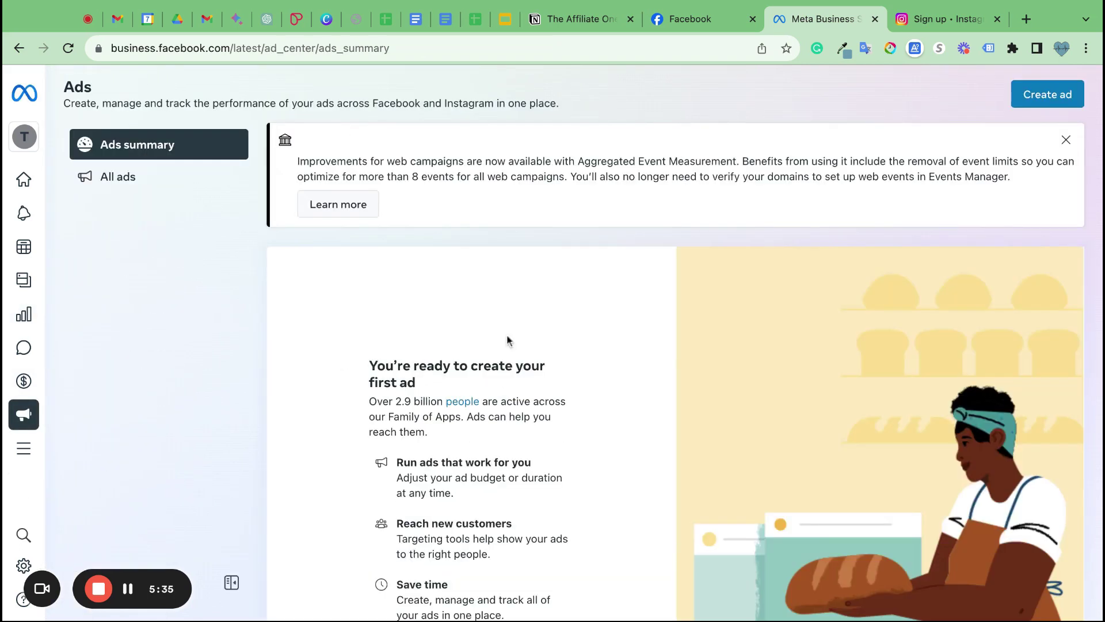
pyautogui.scroll(-1, 497, 414)
pyautogui.scroll(1, 519, 415)
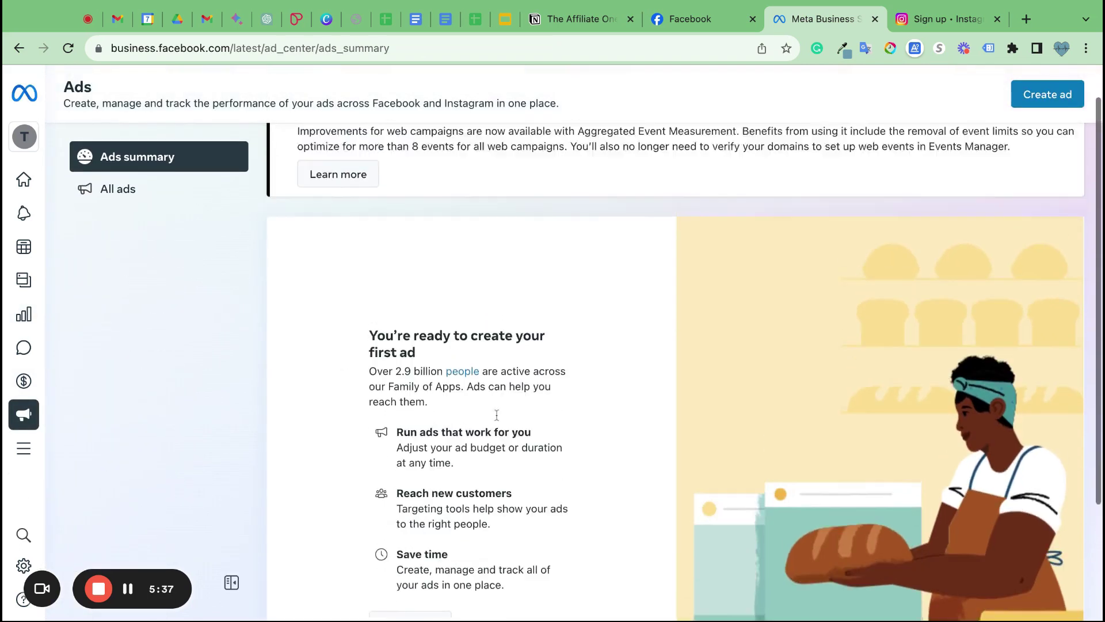
pyautogui.scroll(-3, 492, 373)
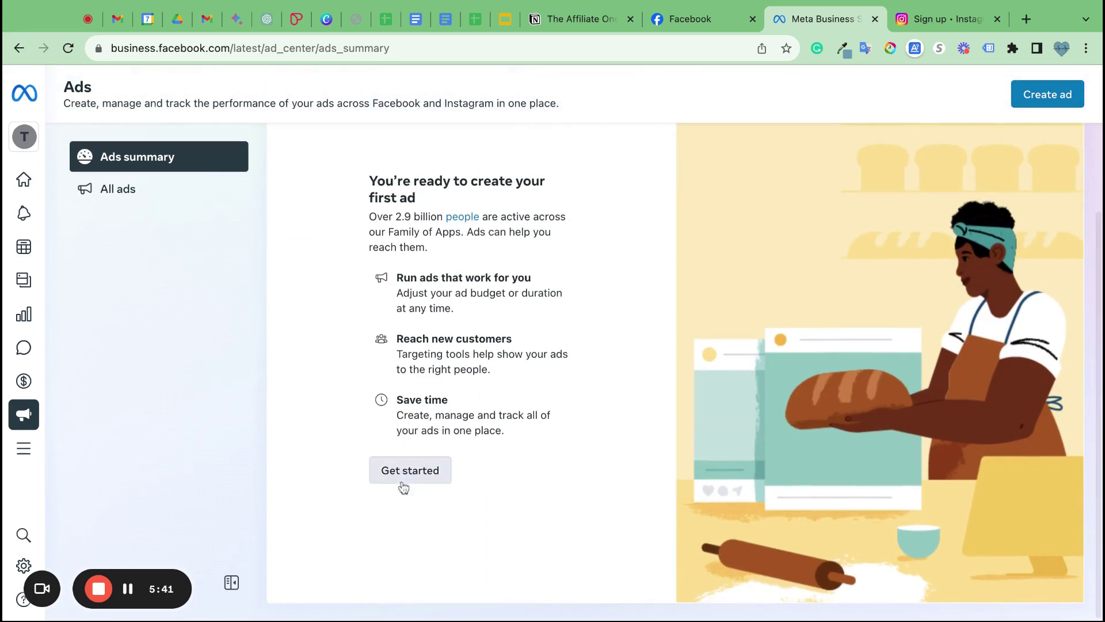
pyautogui.click(403, 475)
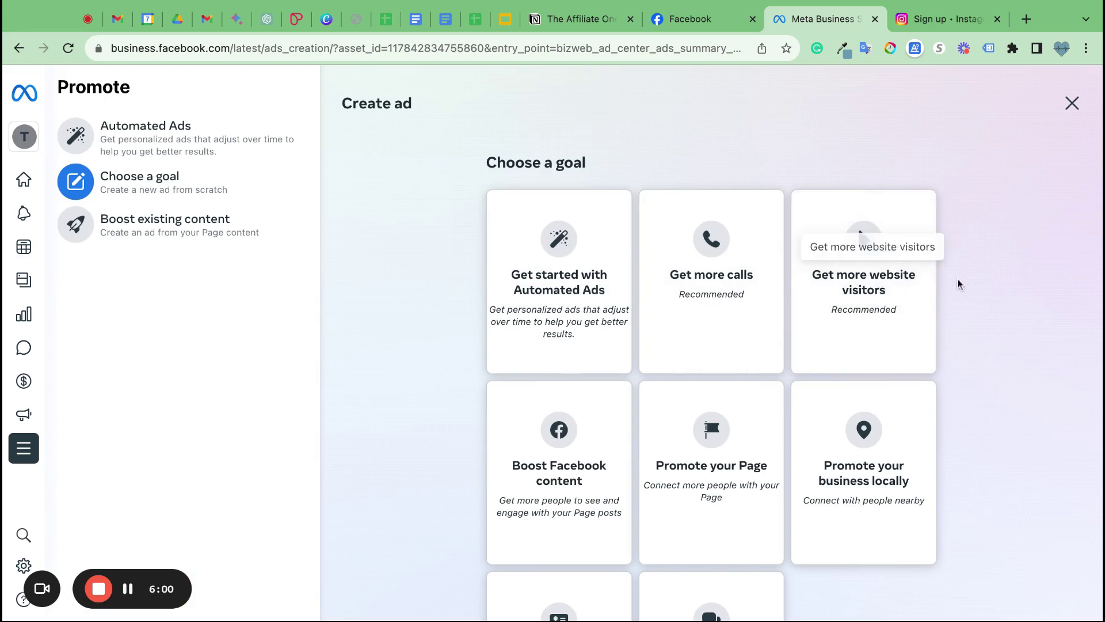
pyautogui.click(863, 292)
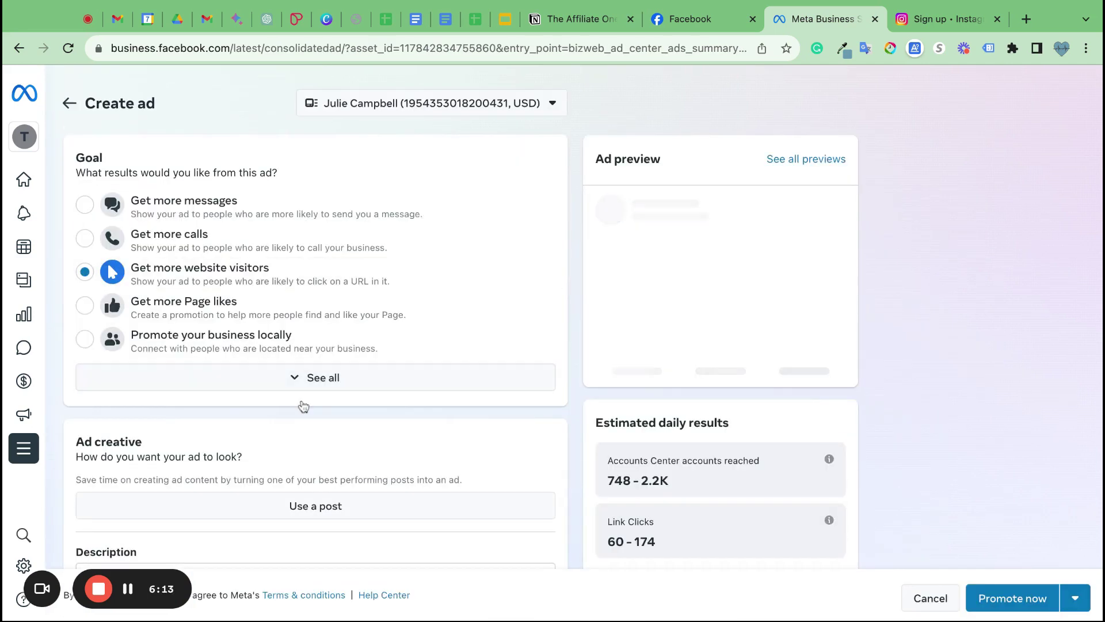
# Add the 640 x 640 image of a woman lying down to the ad creative's media as a second carousel image.
pyautogui.scroll(-3, 303, 407)
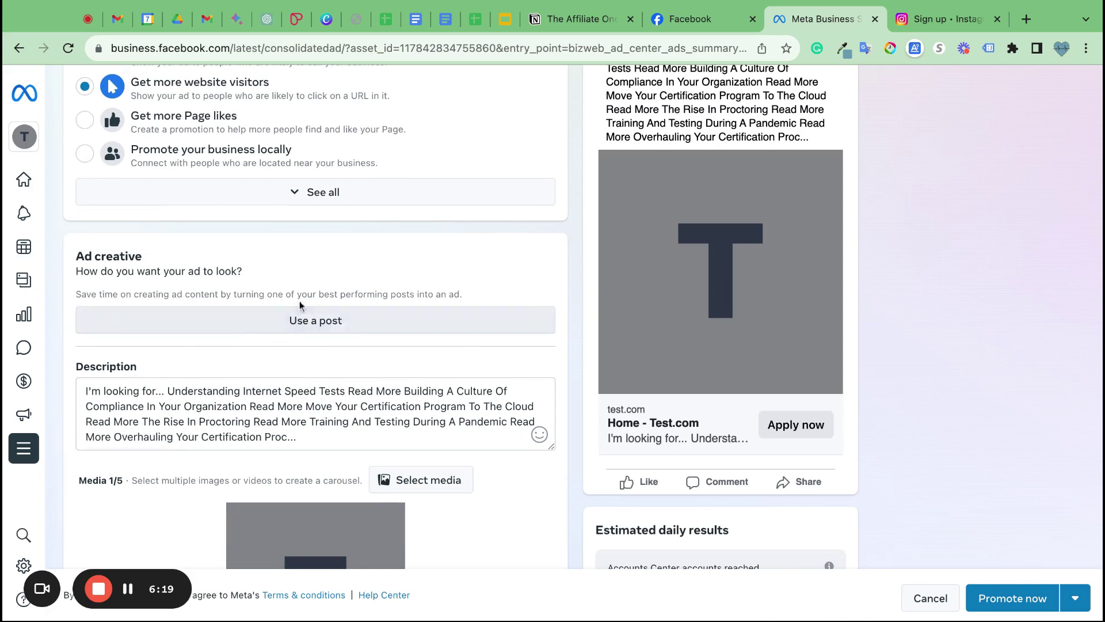
pyautogui.scroll(3, 356, 338)
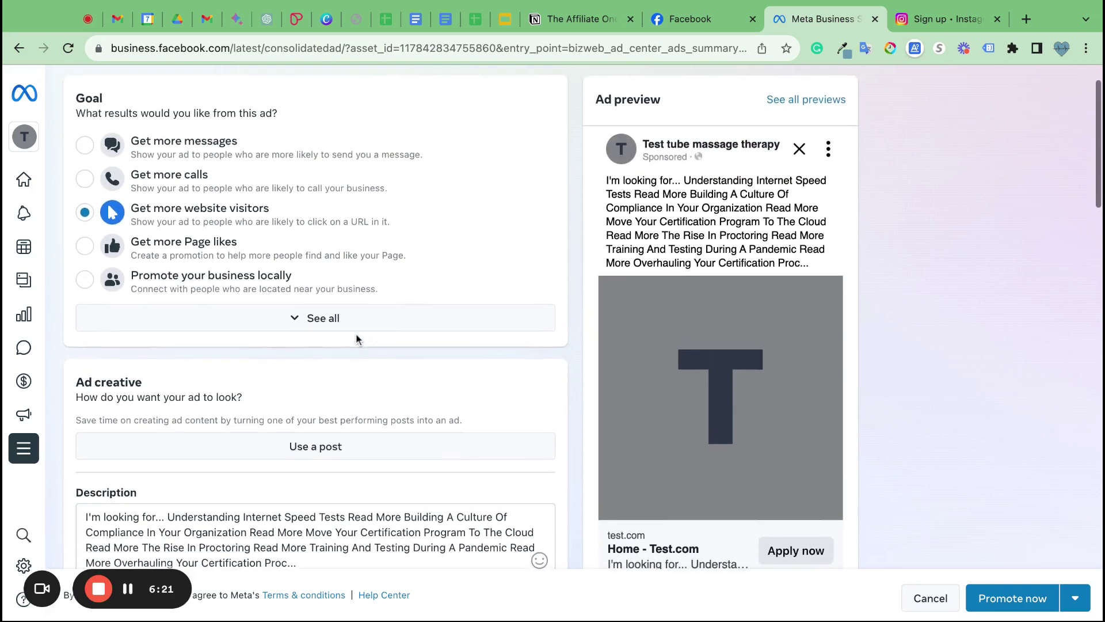
pyautogui.scroll(-5, 356, 339)
pyautogui.scroll(-2, 356, 332)
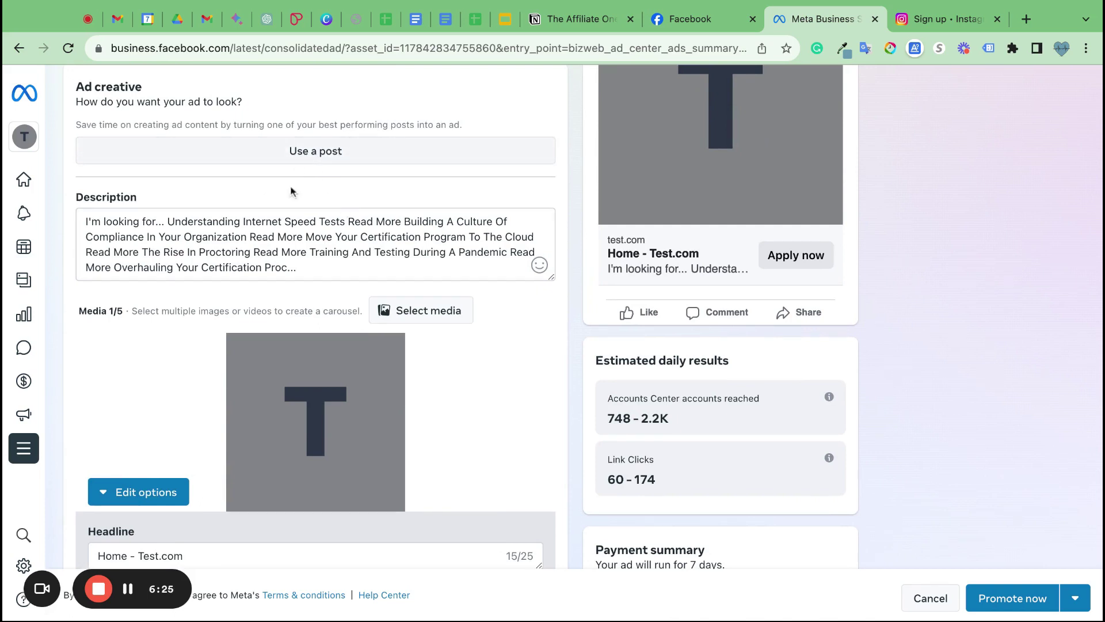
pyautogui.click(417, 314)
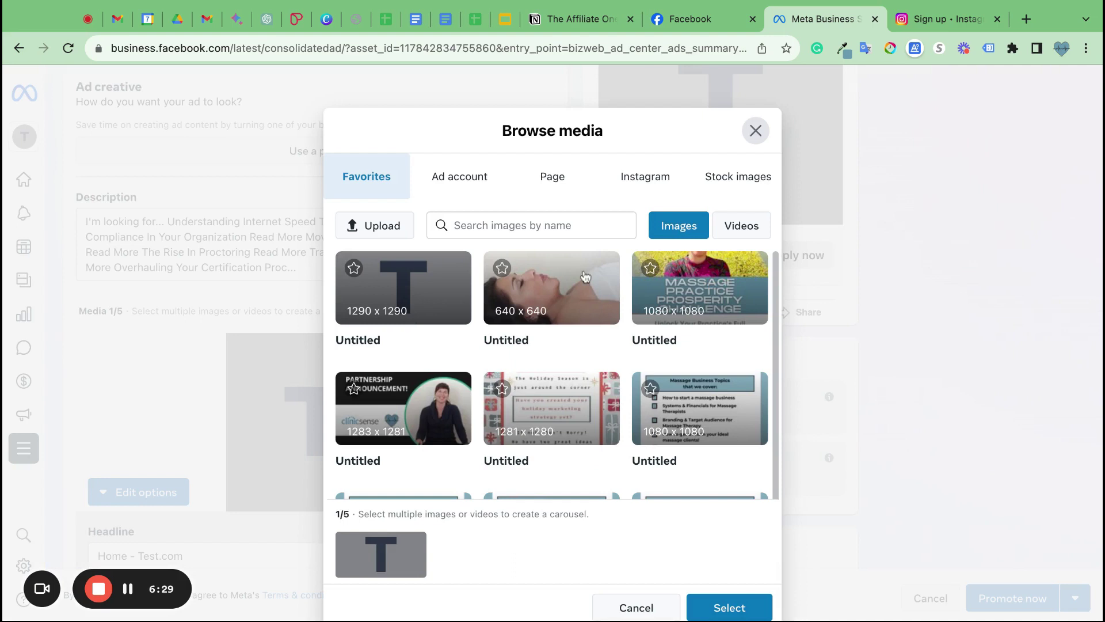
pyautogui.click(585, 277)
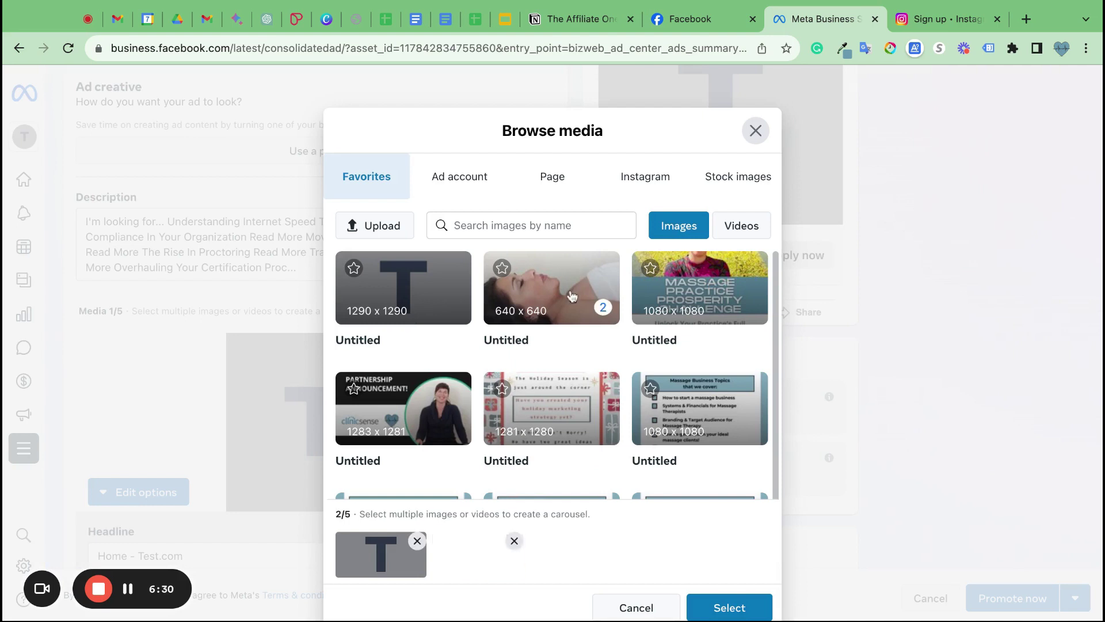
pyautogui.click(724, 609)
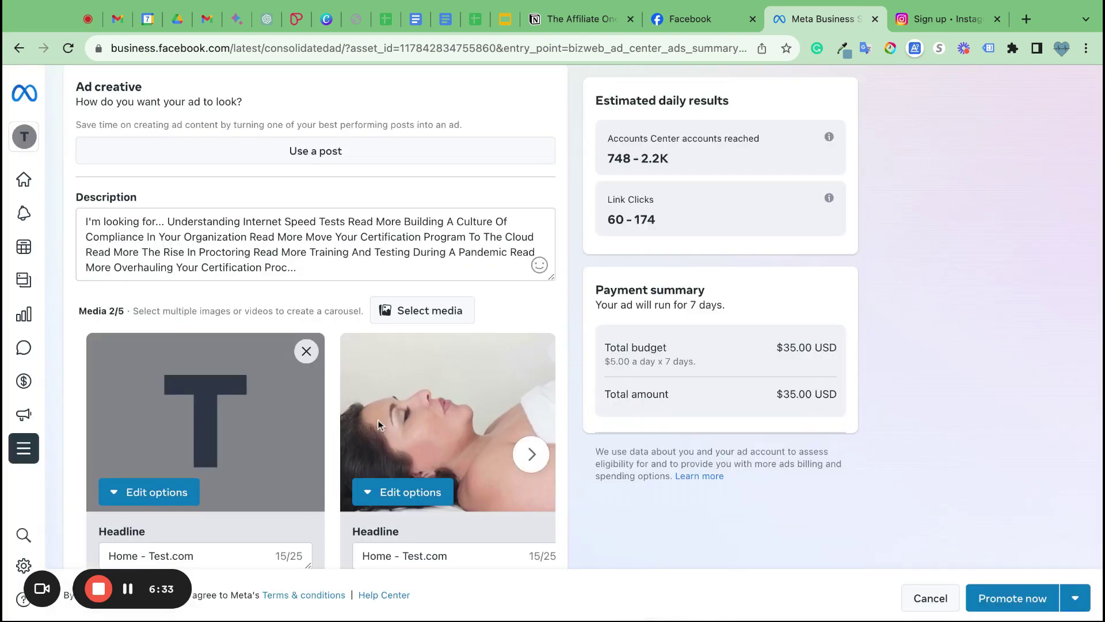
# Replace the ad's first carousel image, the letter T, with the 1080 x 1080 Massage Practice Prosperity Challenge image.
pyautogui.scroll(-3, 378, 424)
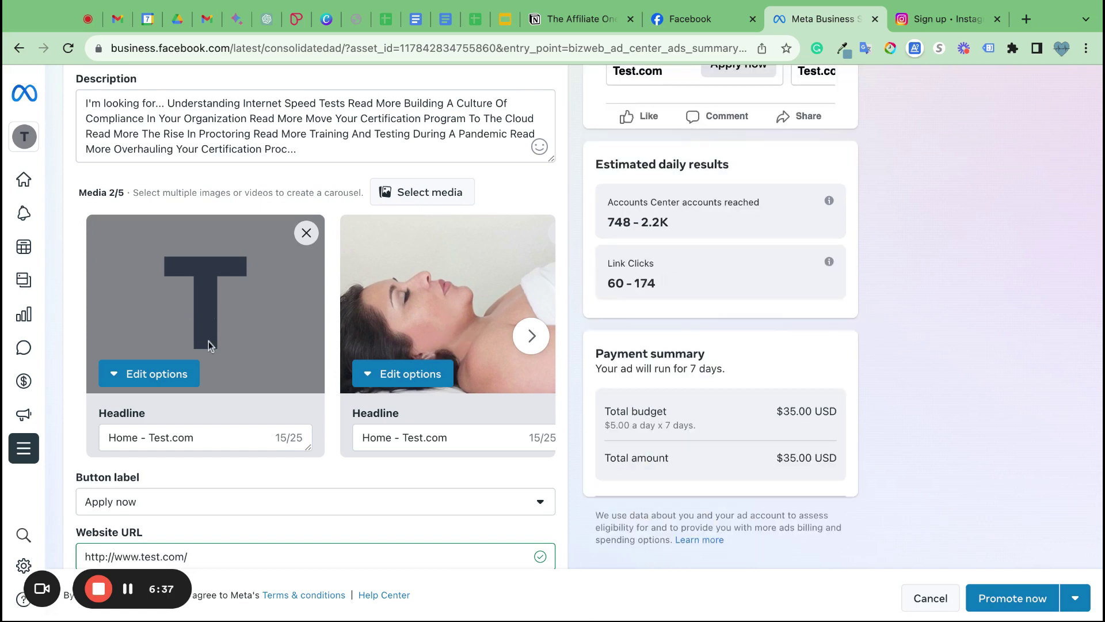
pyautogui.click(162, 374)
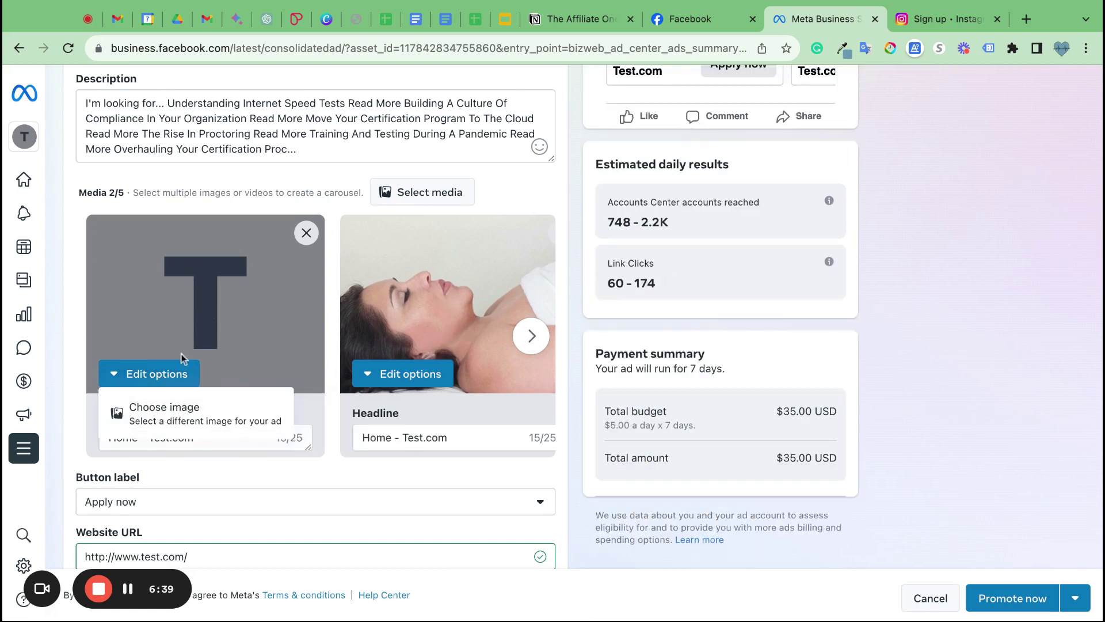
pyautogui.click(160, 409)
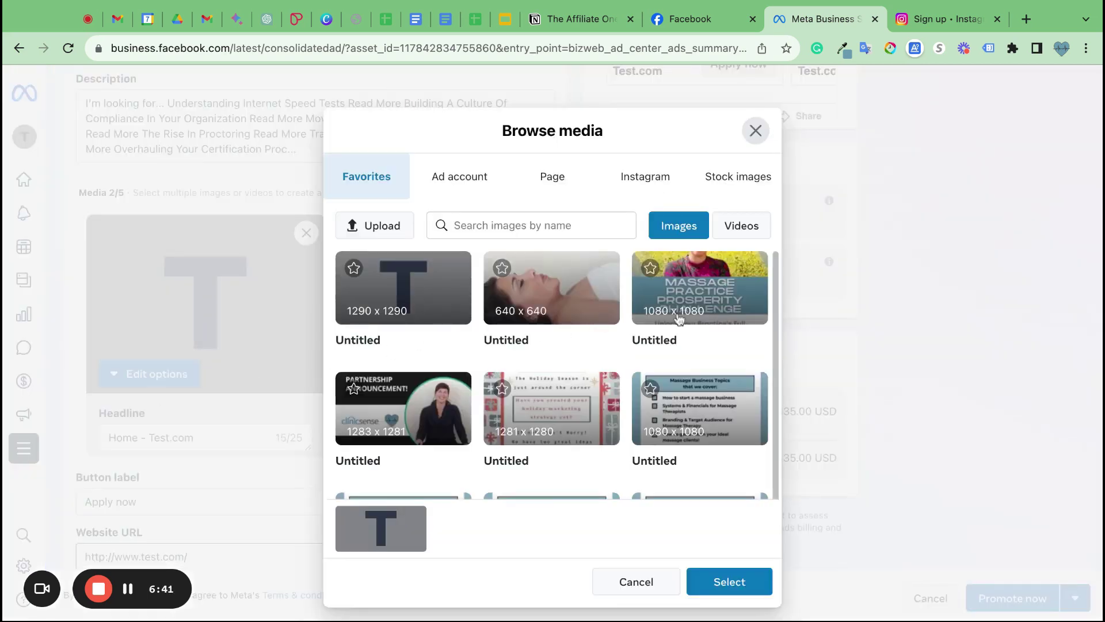
pyautogui.click(708, 293)
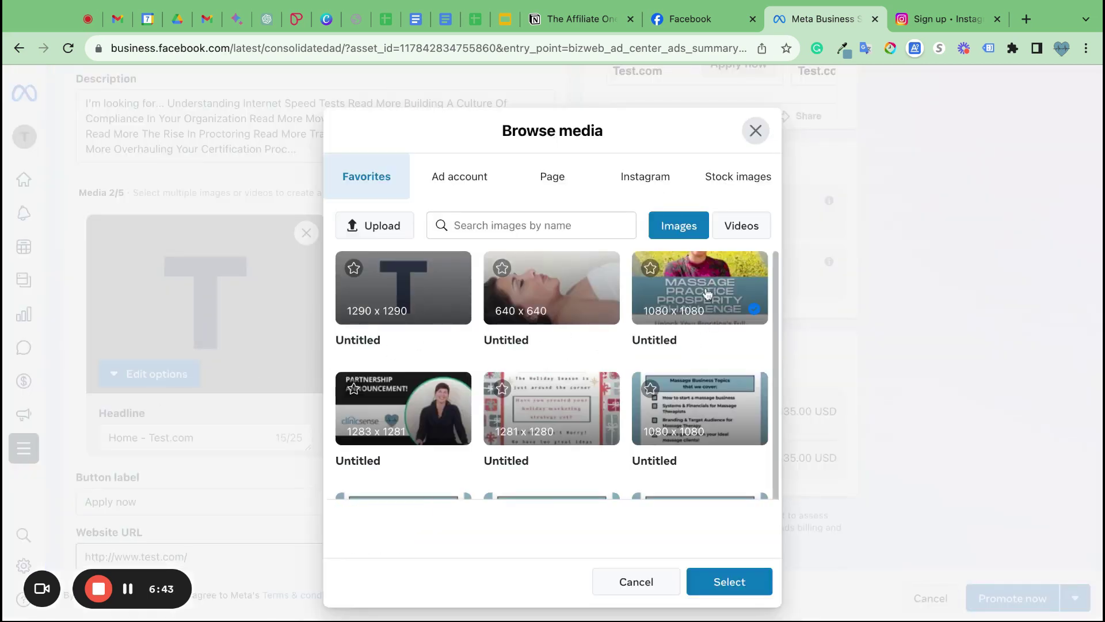
pyautogui.click(755, 596)
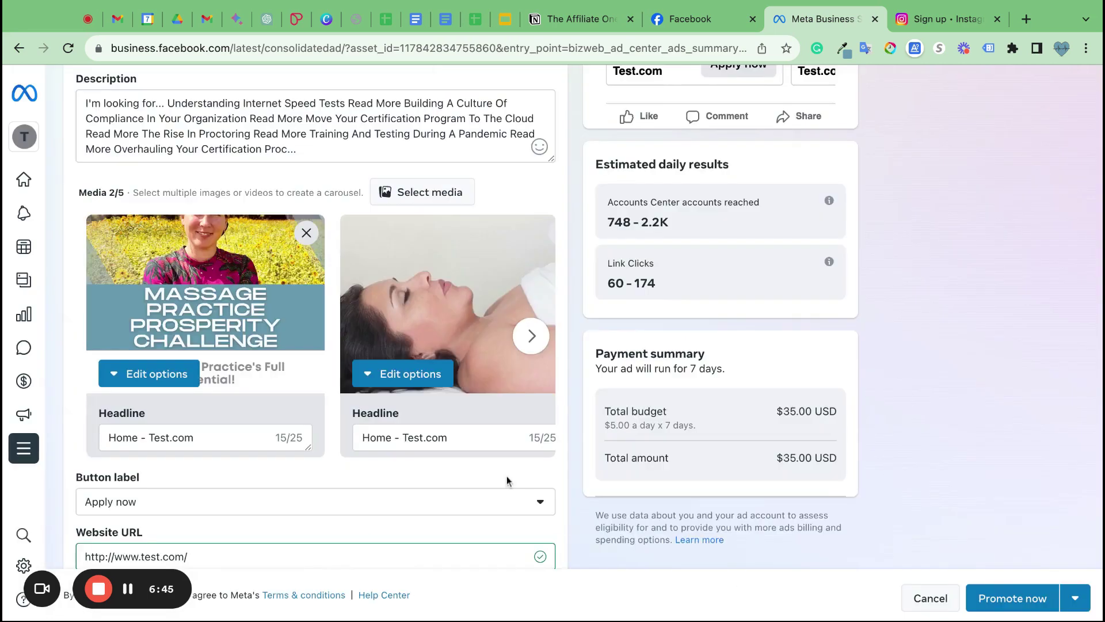
# Set the headline of the first carousel card, the Massage Practice Prosperity Challenge image, to "Get a Massage".
pyautogui.click(530, 334)
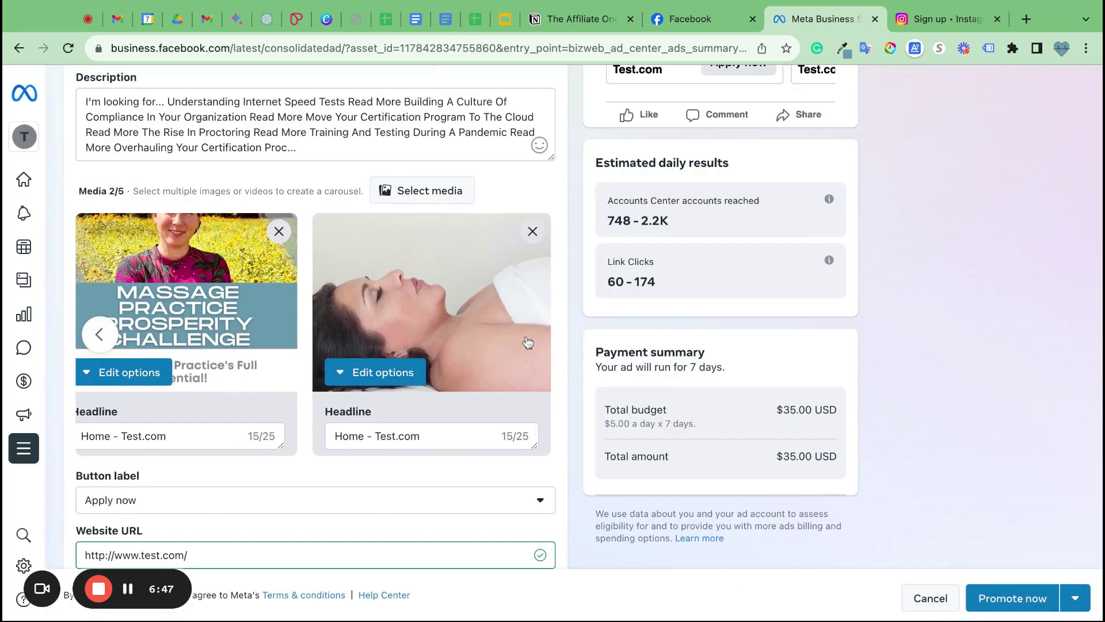
pyautogui.hscroll(-5, 365, 378)
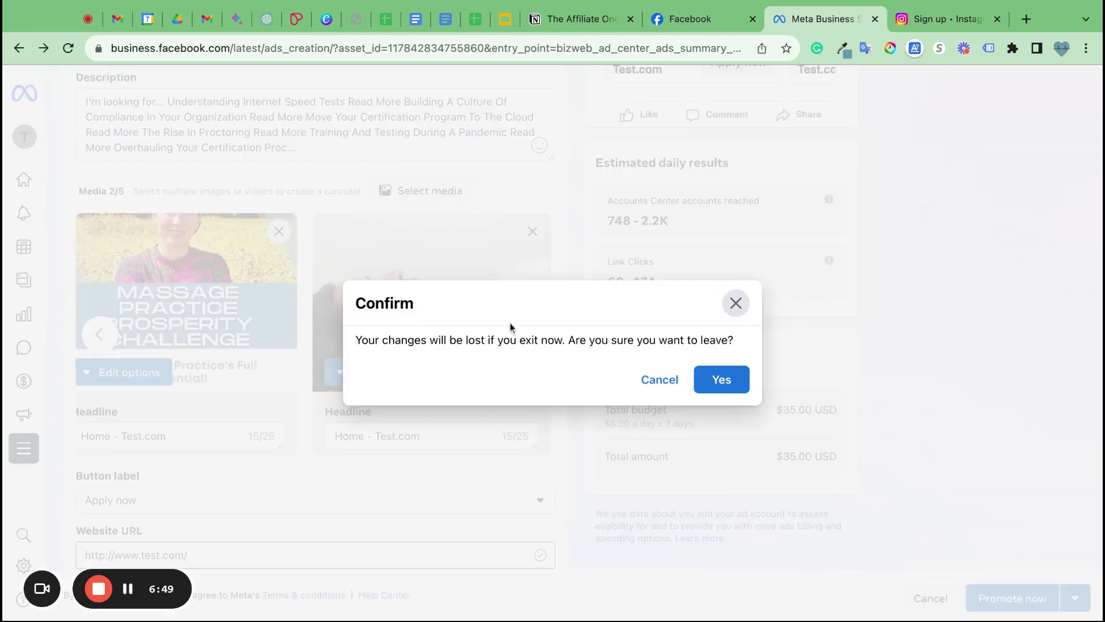
pyautogui.click(644, 381)
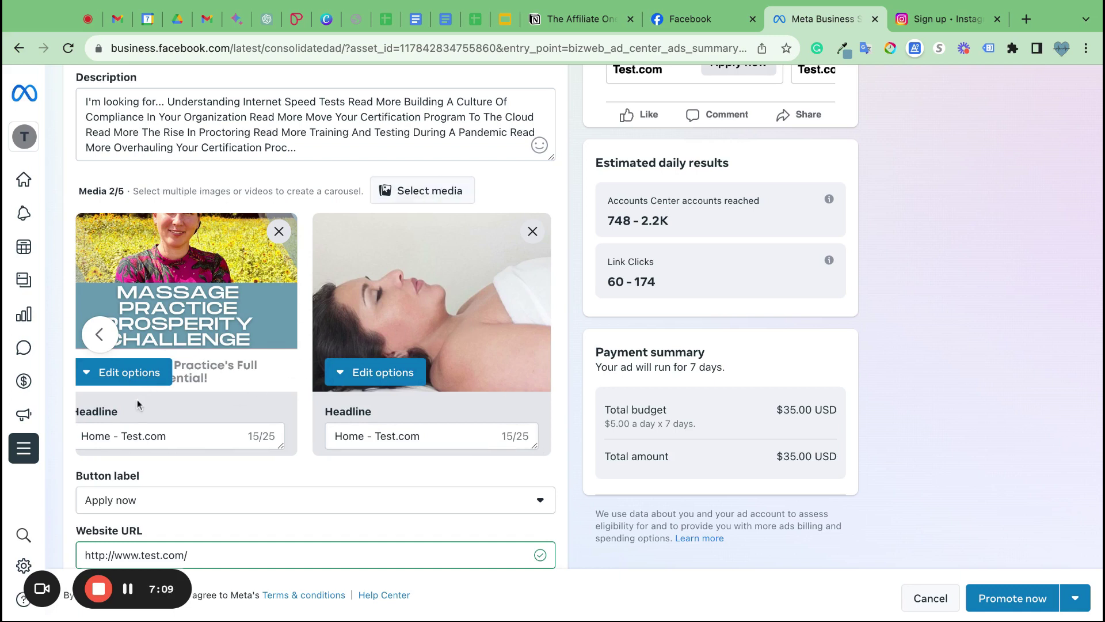
pyautogui.tripleClick(128, 436)
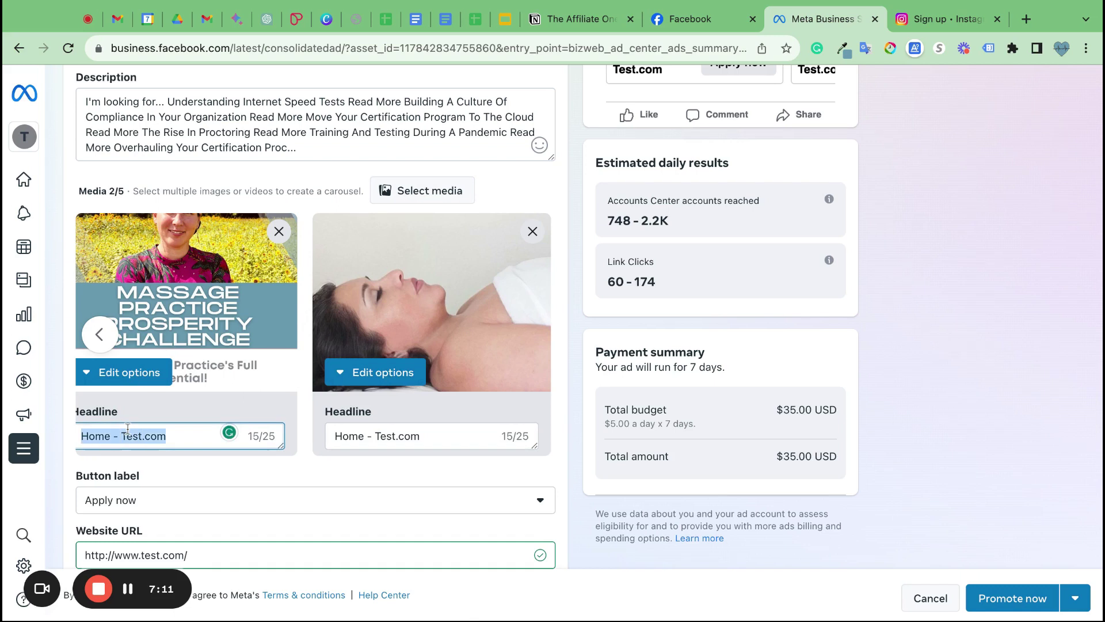
pyautogui.write('Heal')
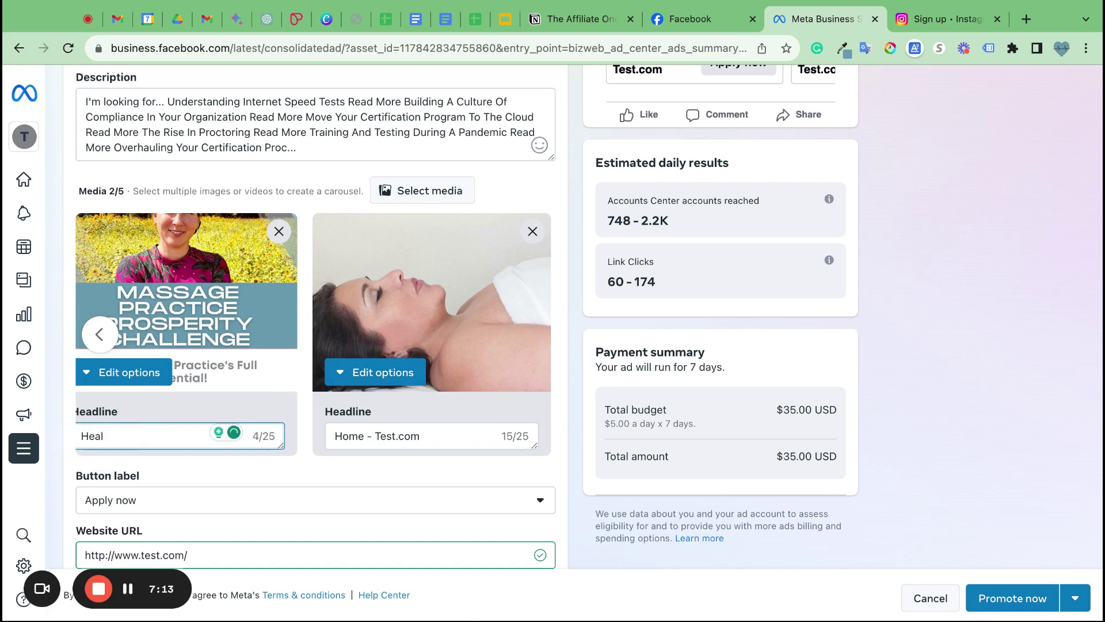
pyautogui.press('BackSpace')
pyautogui.press('BackSpace')
pyautogui.press('BackSpace')
pyautogui.press('BackSpace')
pyautogui.write('Get a Massage')
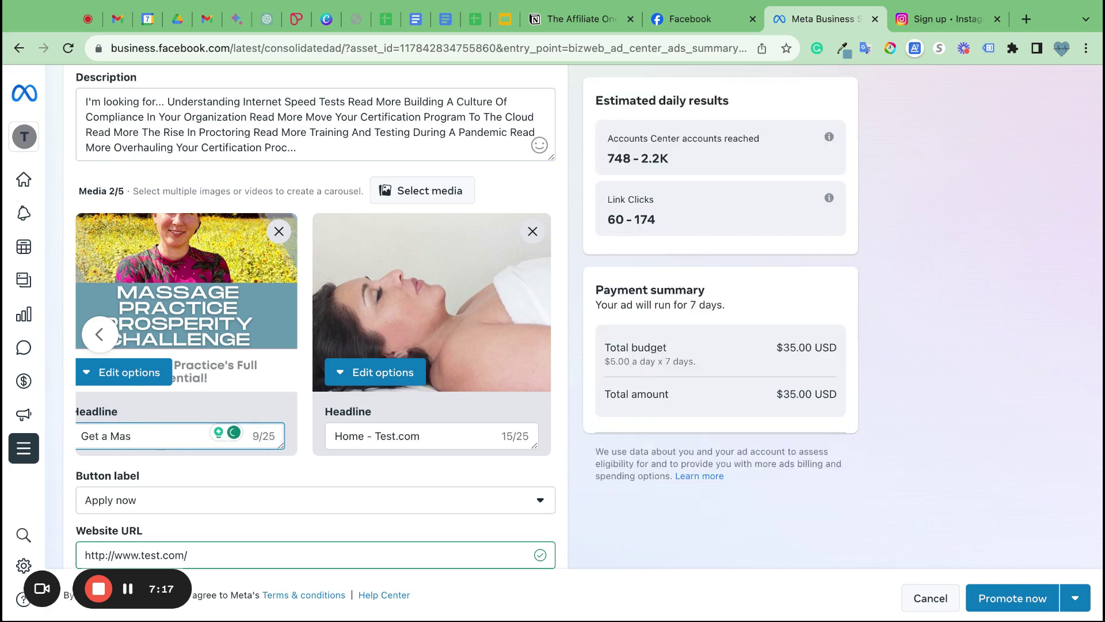
# Copy the first card's "Get a Massage" headline over the headline of the second carousel card.
pyautogui.tripleClick(115, 435)
pyautogui.press('super+c')
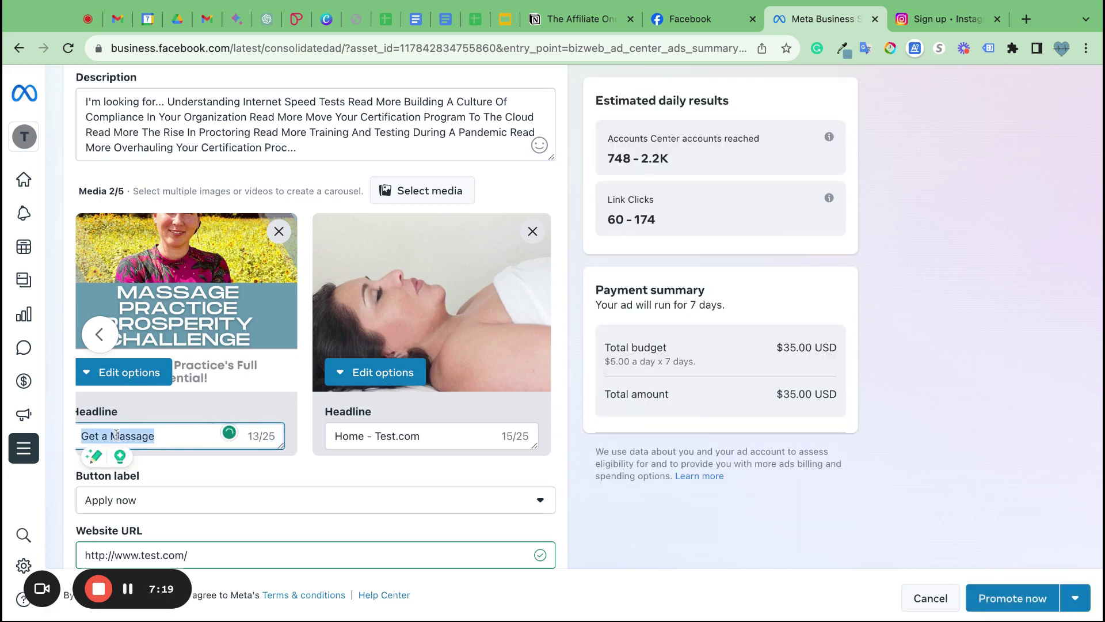
pyautogui.tripleClick(345, 436)
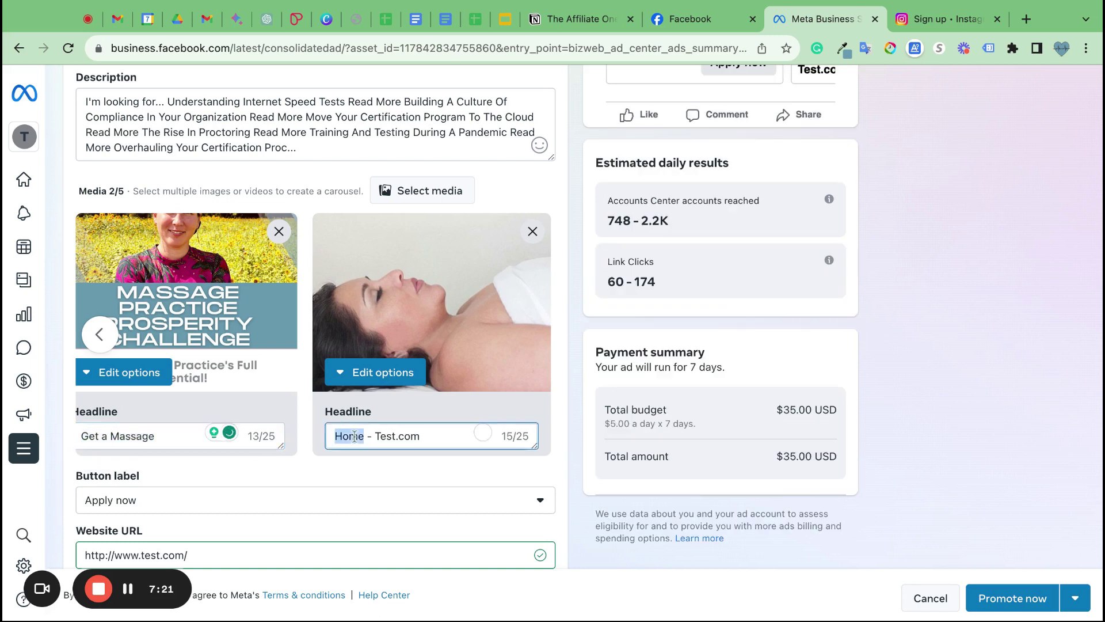
pyautogui.press('super+v')
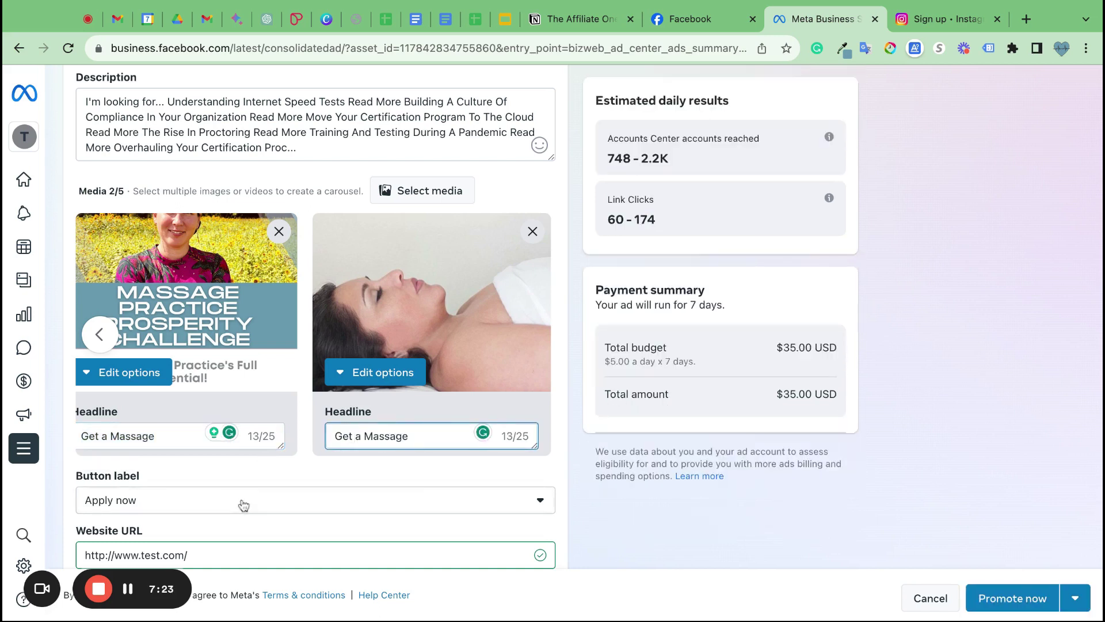
# Change the ad's button label to Book now and turn on Advantage+ creative.
pyautogui.click(241, 500)
pyautogui.click(115, 231)
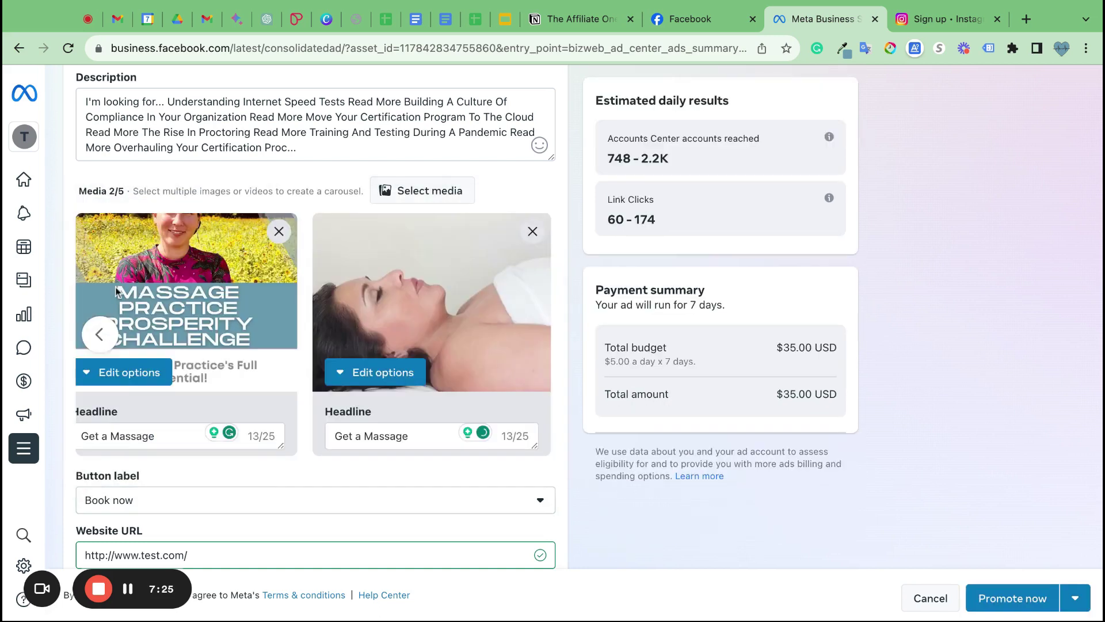
pyautogui.scroll(-2, 190, 476)
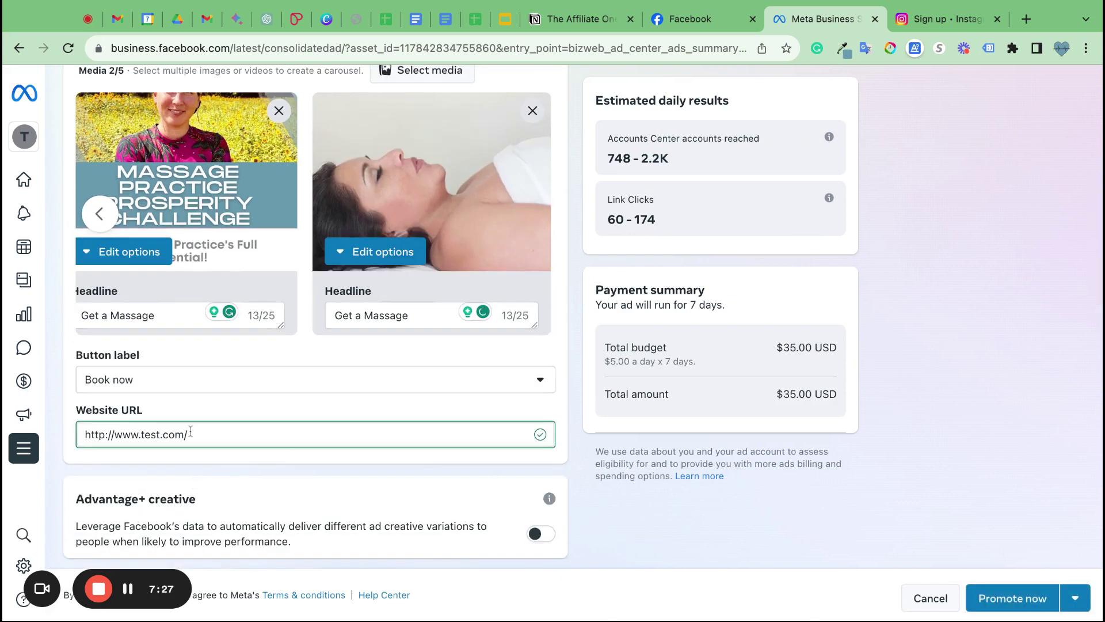
pyautogui.scroll(-3, 292, 490)
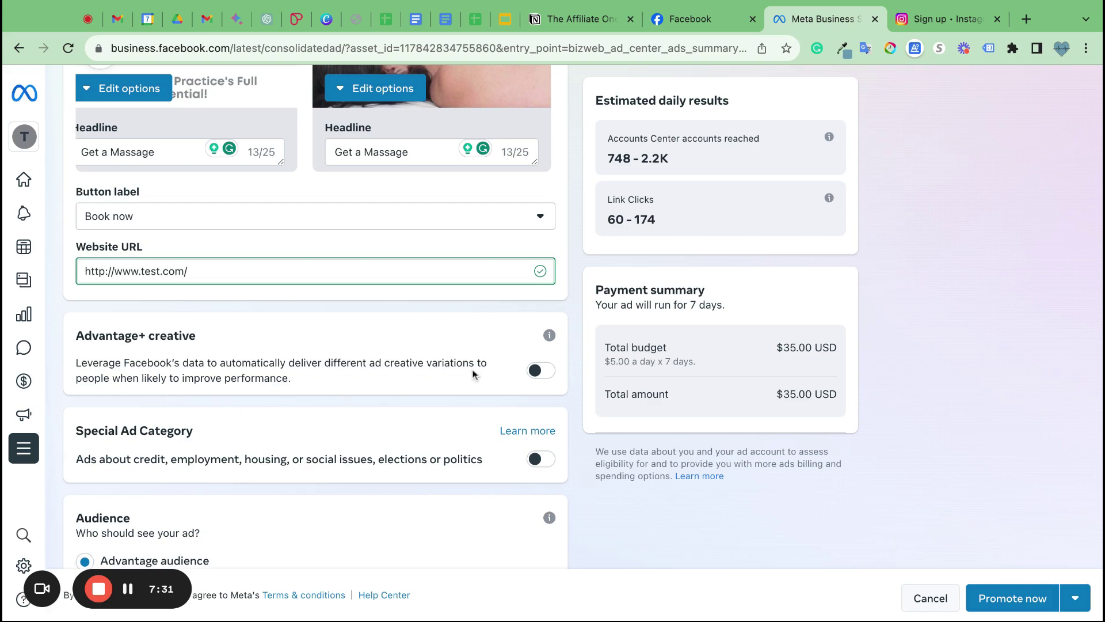
pyautogui.moveTo(551, 339)
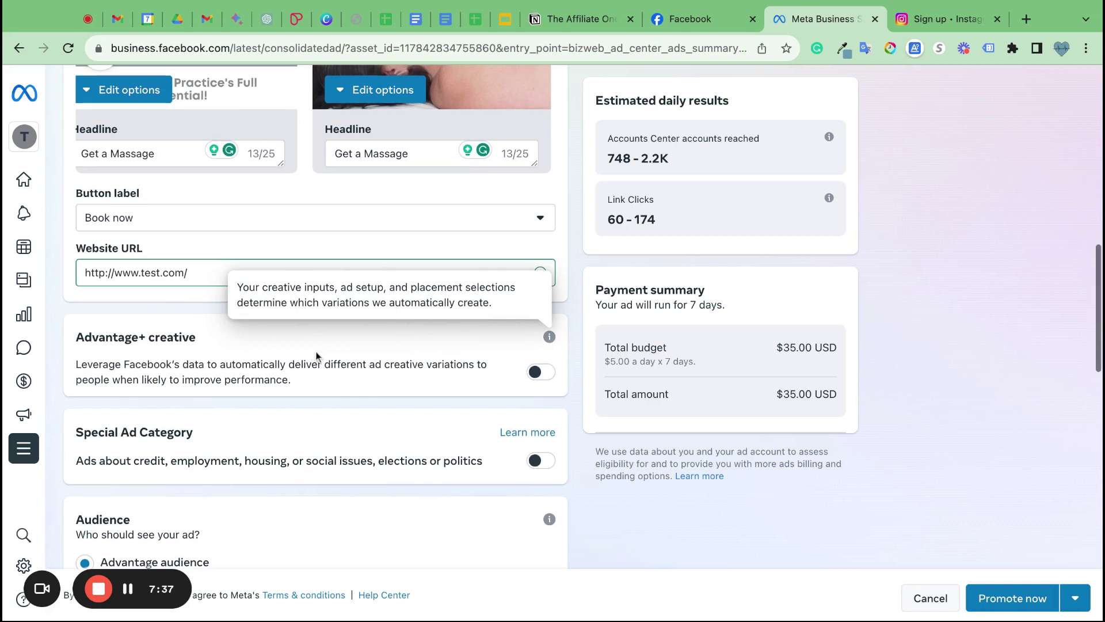
pyautogui.click(540, 370)
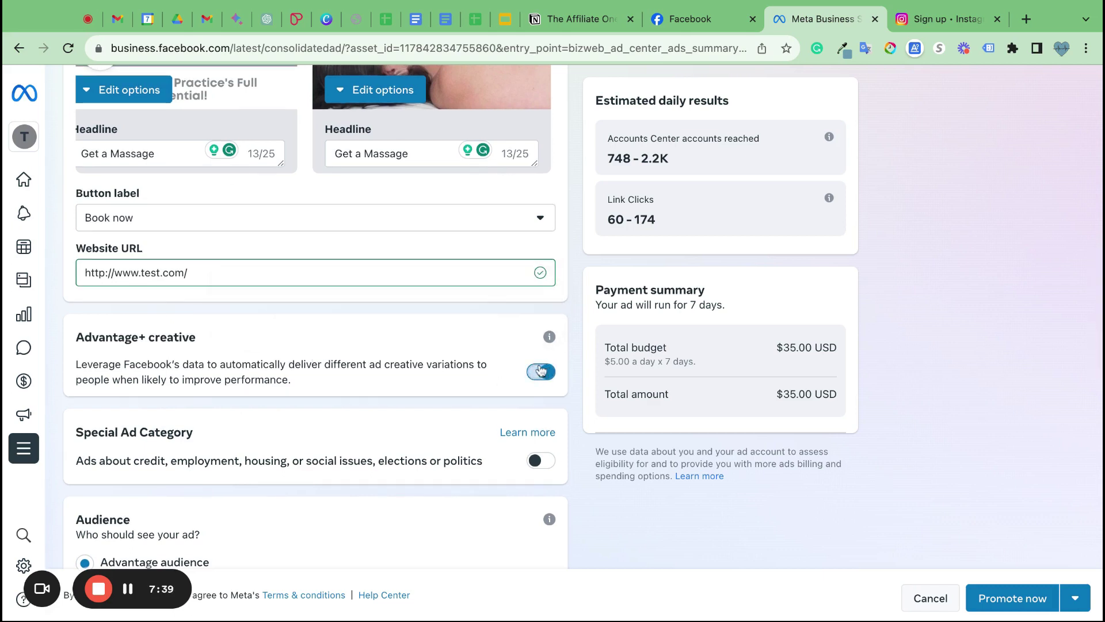
# Switch the ad's audience to People you choose through targeting and open its audience details for editing.
pyautogui.scroll(-4, 128, 459)
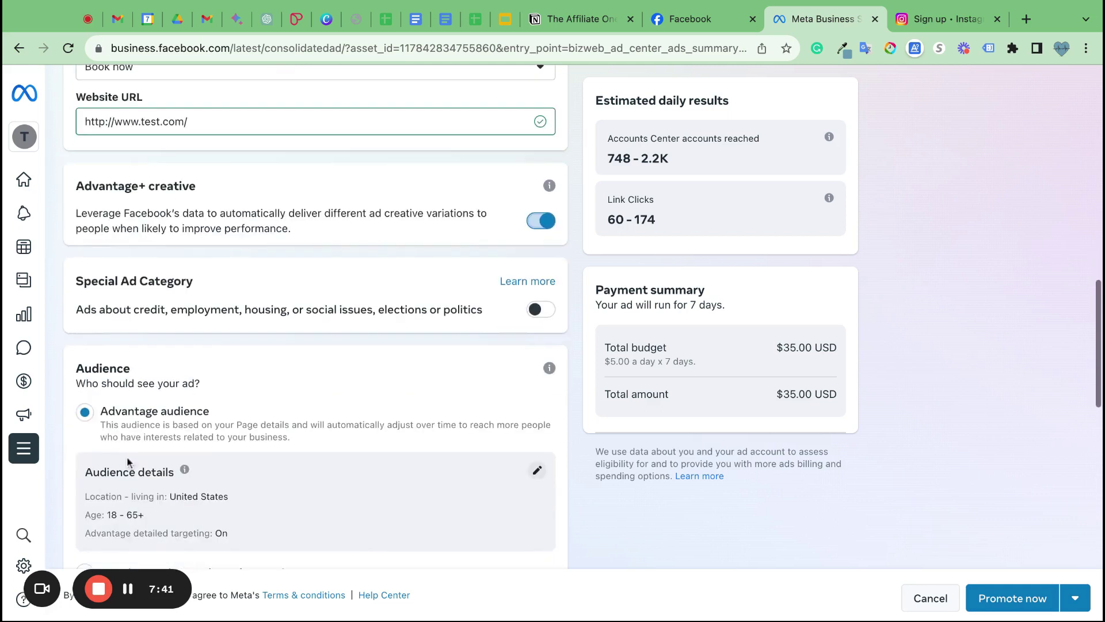
pyautogui.scroll(-2, 313, 463)
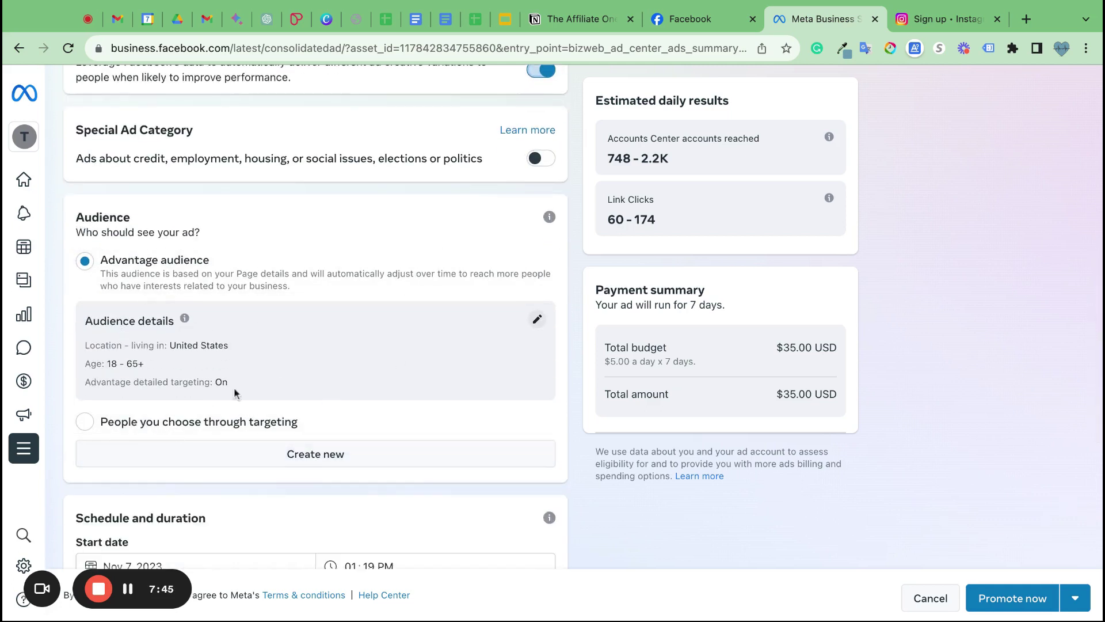
pyautogui.click(87, 427)
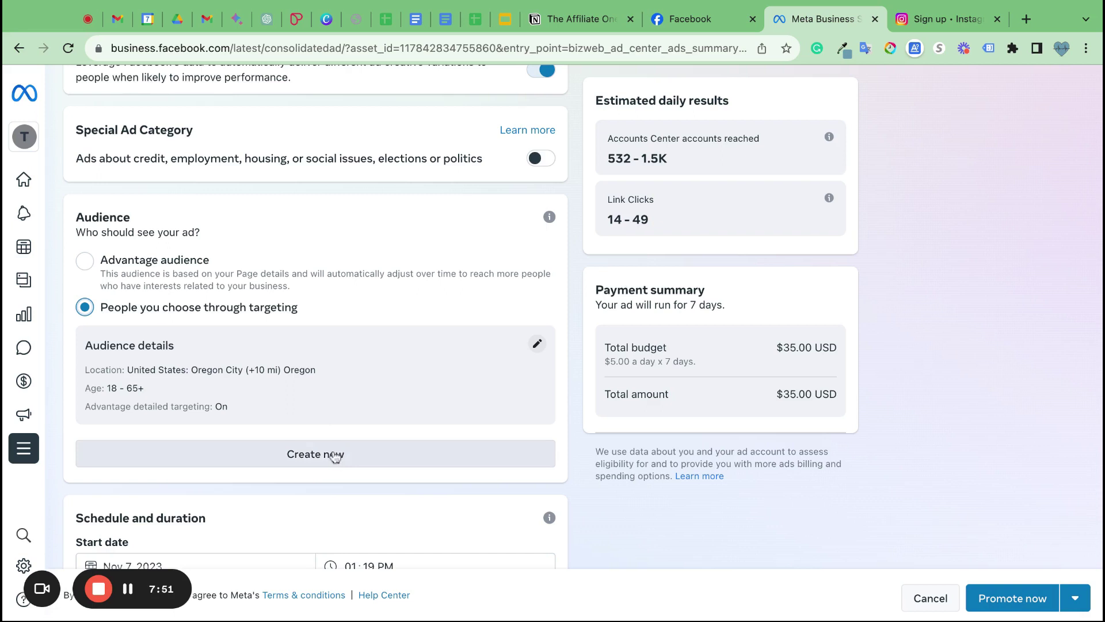
pyautogui.click(535, 345)
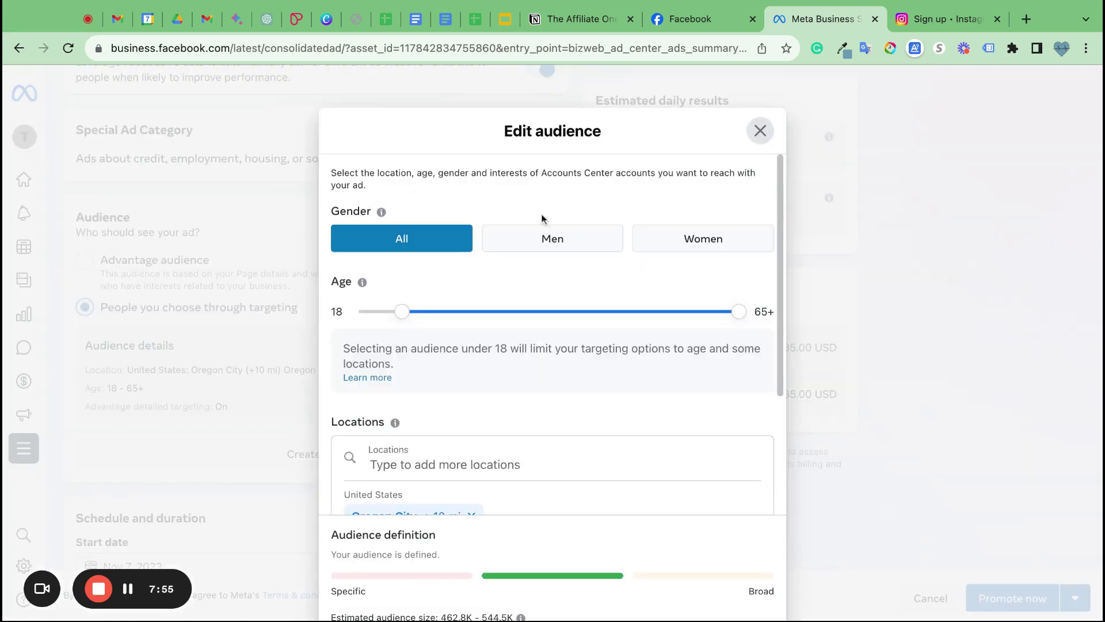
# Limit the audience to women and raise the minimum age to 41.
pyautogui.click(725, 239)
pyautogui.click(373, 315)
pyautogui.press('Right')
pyautogui.press('Right')
pyautogui.press('Right')
pyautogui.press('Right')
pyautogui.press('Right')
pyautogui.press('Right')
pyautogui.press('Right')
pyautogui.press('Right')
pyautogui.press('Right')
pyautogui.press('Right')
pyautogui.press('Right')
pyautogui.press('Right')
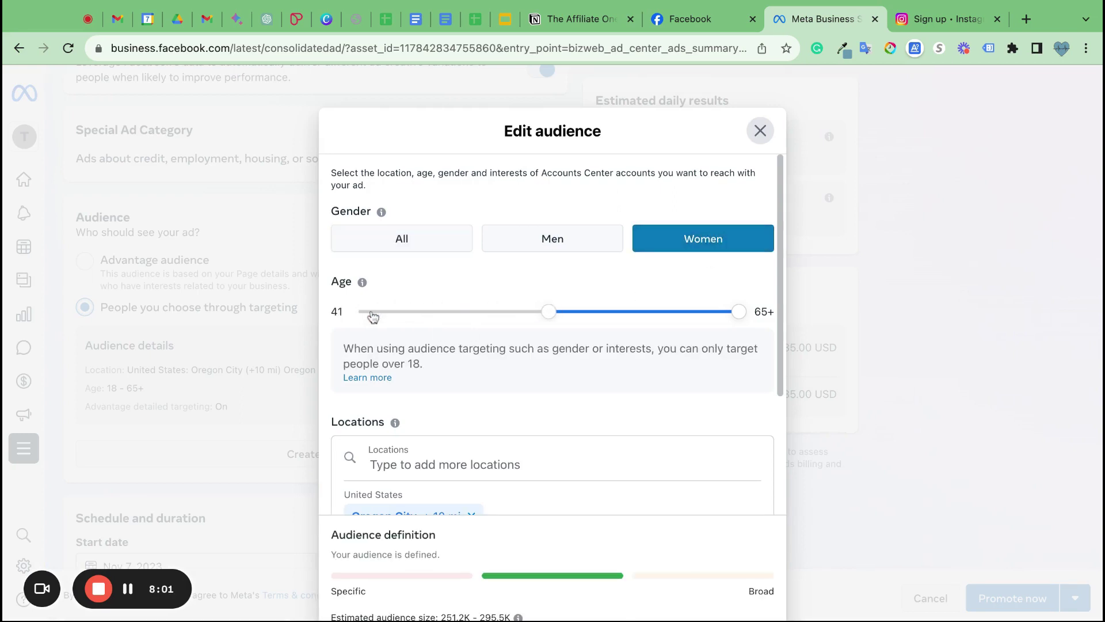
# Add the city of Portland, Oregon, United States to the audience locations.
pyautogui.scroll(-3, 436, 370)
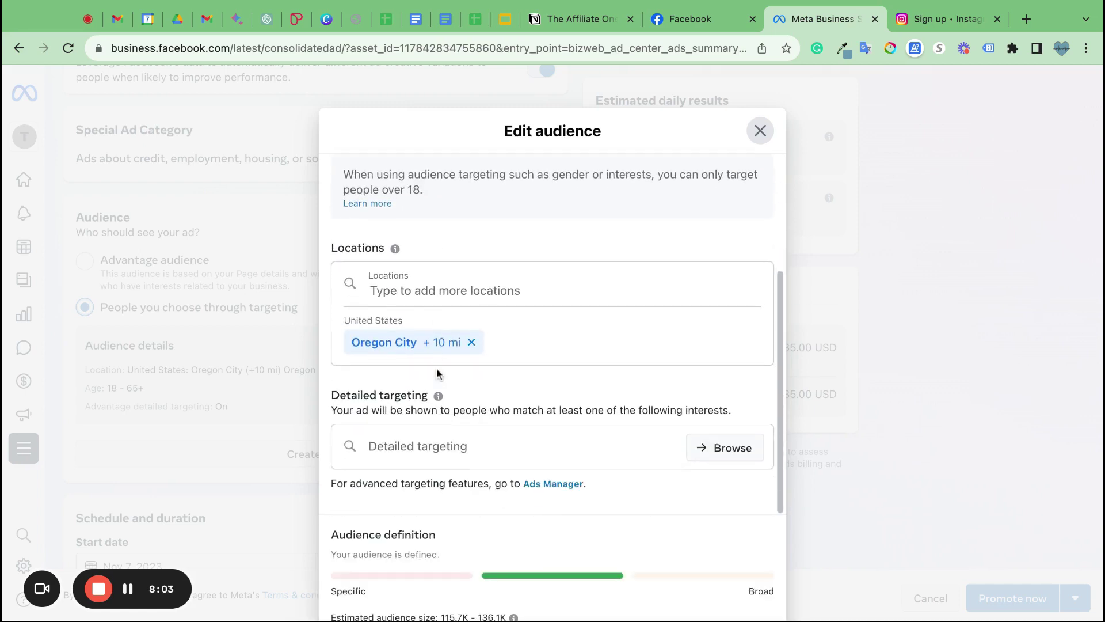
pyautogui.click(433, 295)
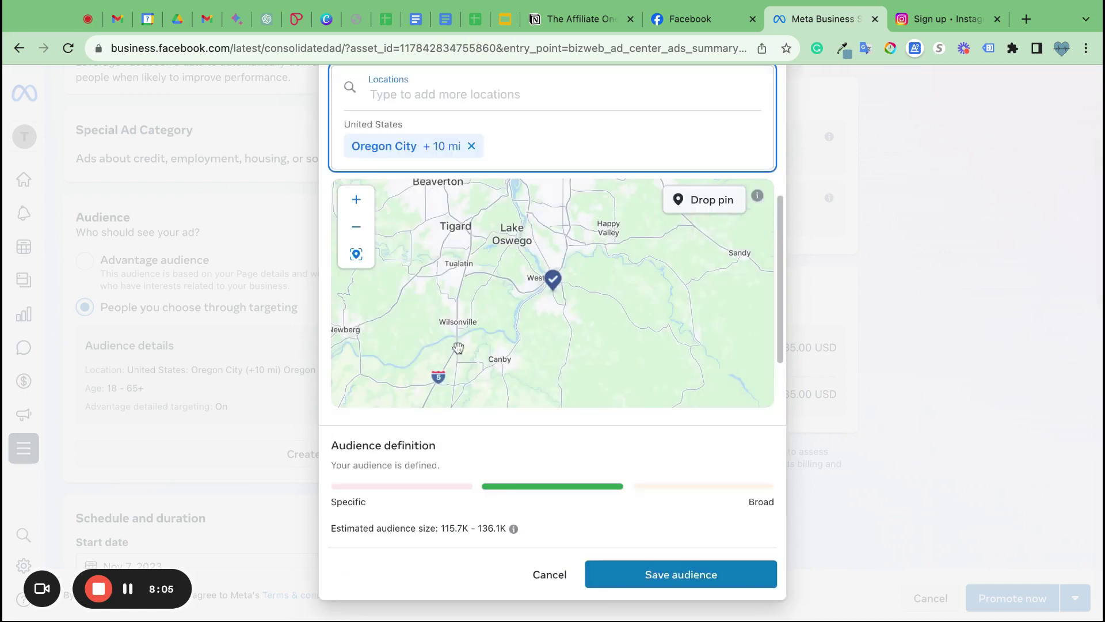
pyautogui.scroll(4, 459, 349)
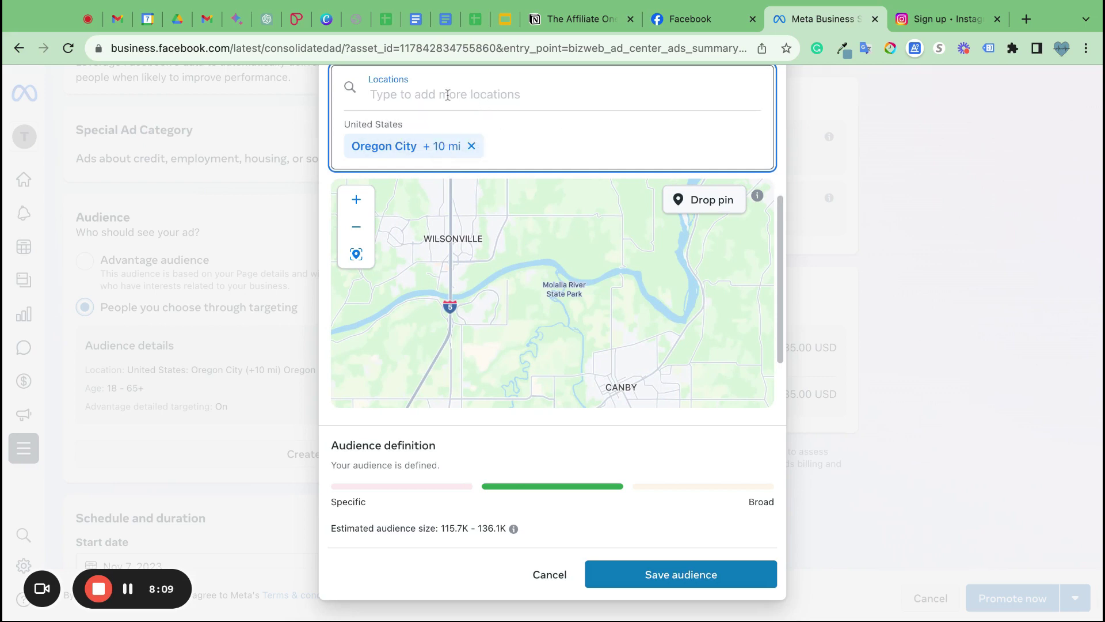
pyautogui.scroll(2, 487, 283)
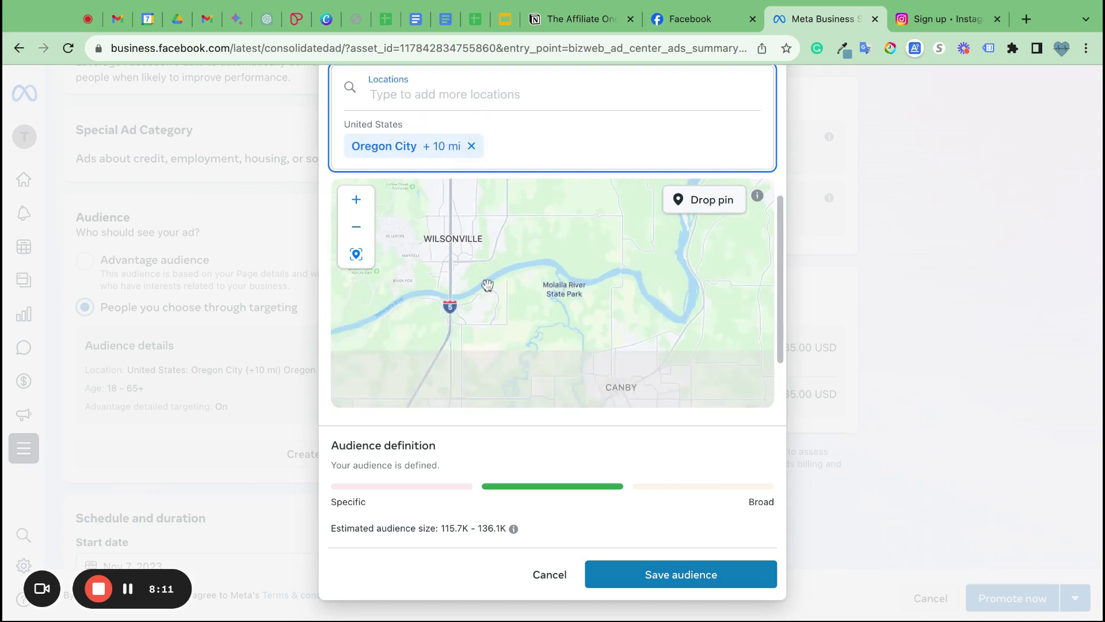
pyautogui.scroll(-2, 487, 284)
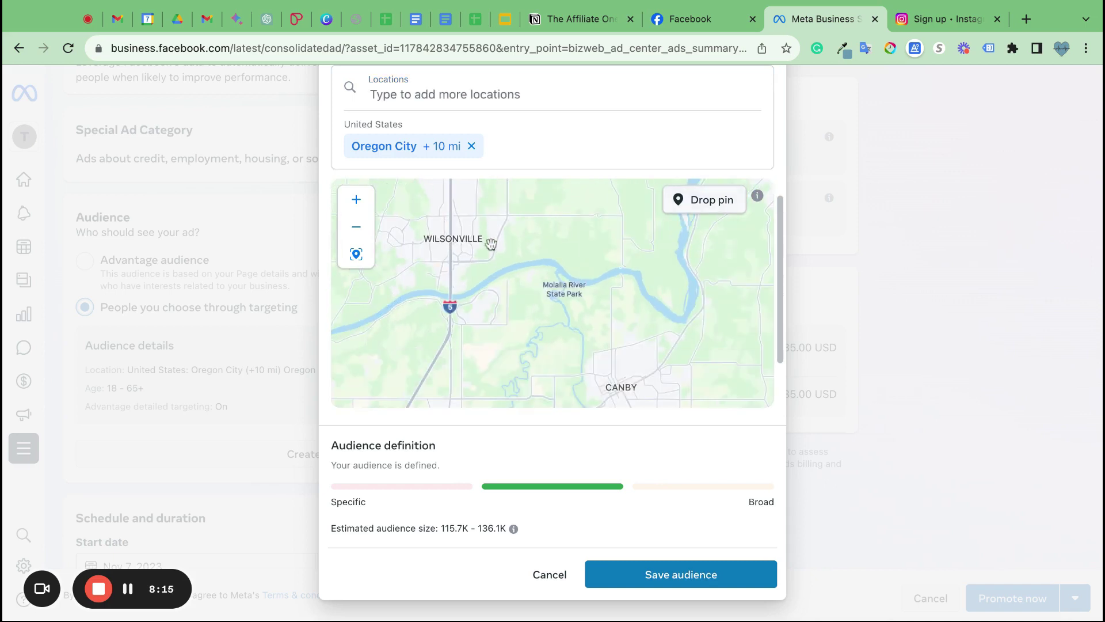
pyautogui.scroll(2, 487, 238)
pyautogui.click(465, 95)
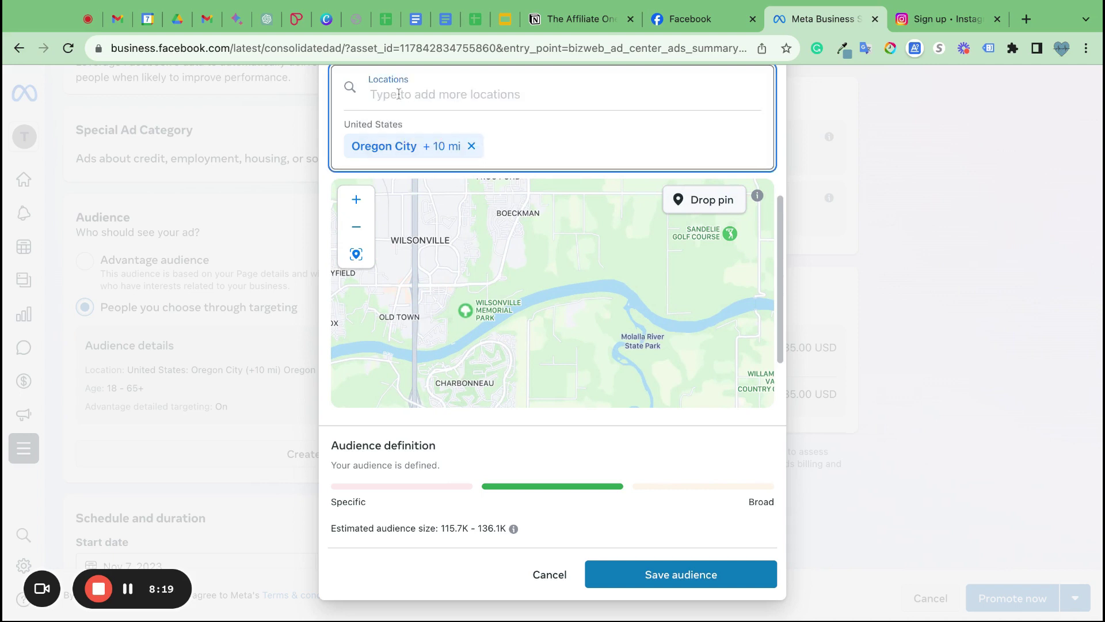
pyautogui.write('j')
pyautogui.press('BackSpace')
pyautogui.write('portland')
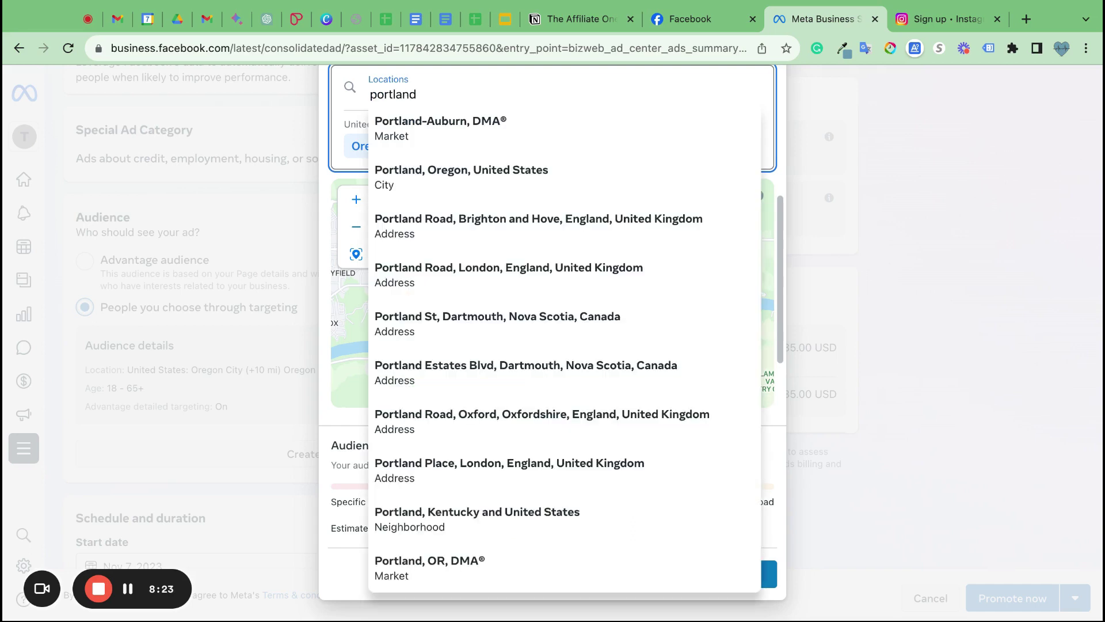
pyautogui.click(447, 162)
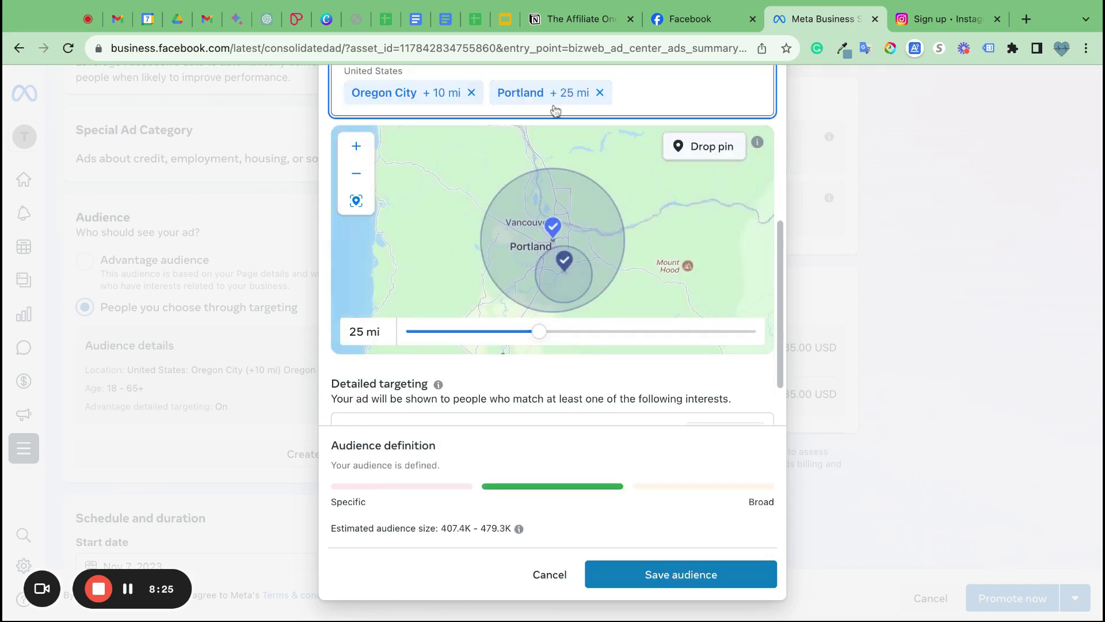
# Reduce the radius around the Portland location to 10 mi.
pyautogui.scroll(3, 486, 128)
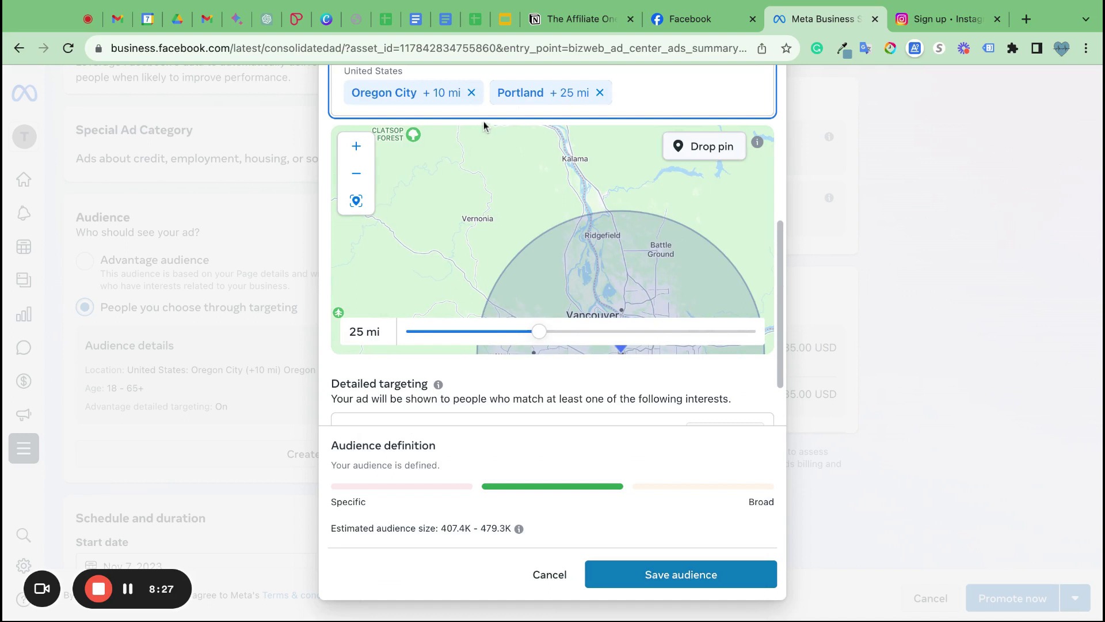
pyautogui.scroll(-2, 546, 268)
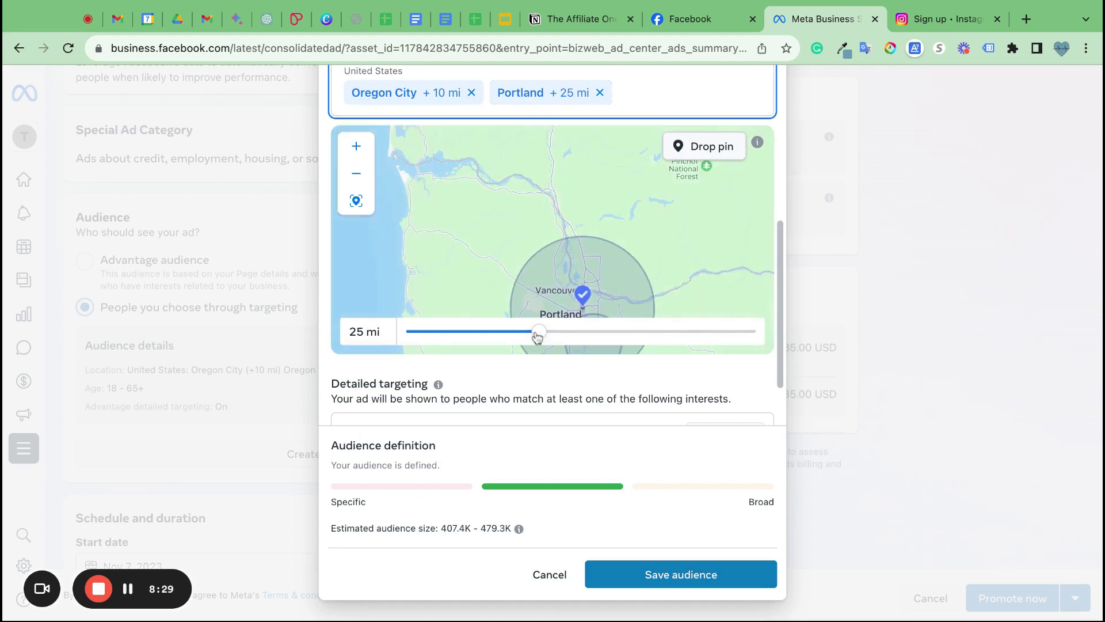
pyautogui.moveTo(539, 332); pyautogui.dragTo(498, 332)
pyautogui.press('Left')
pyautogui.press('Left')
pyautogui.press('Left')
pyautogui.press('Left')
pyautogui.press('Left')
pyautogui.press('Left')
pyautogui.press('Left')
pyautogui.press('Left')
pyautogui.press('Left')
pyautogui.press('Left')
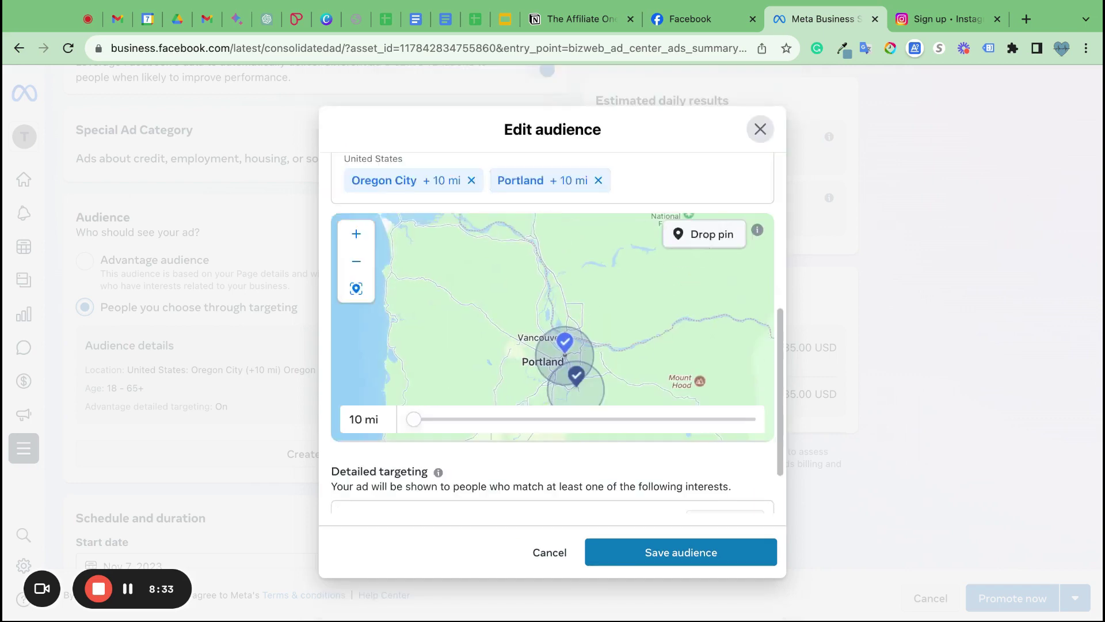
# Examine the Oregon City and Portland target areas on the map, along with the detailed targeting section below.
pyautogui.click(425, 184)
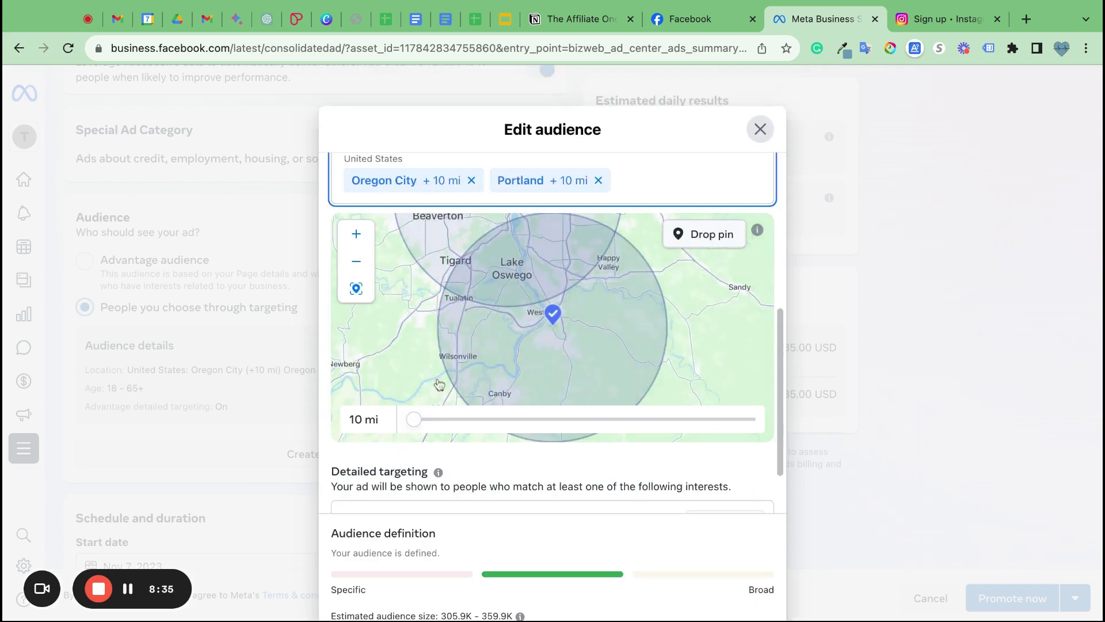
pyautogui.scroll(-3, 536, 325)
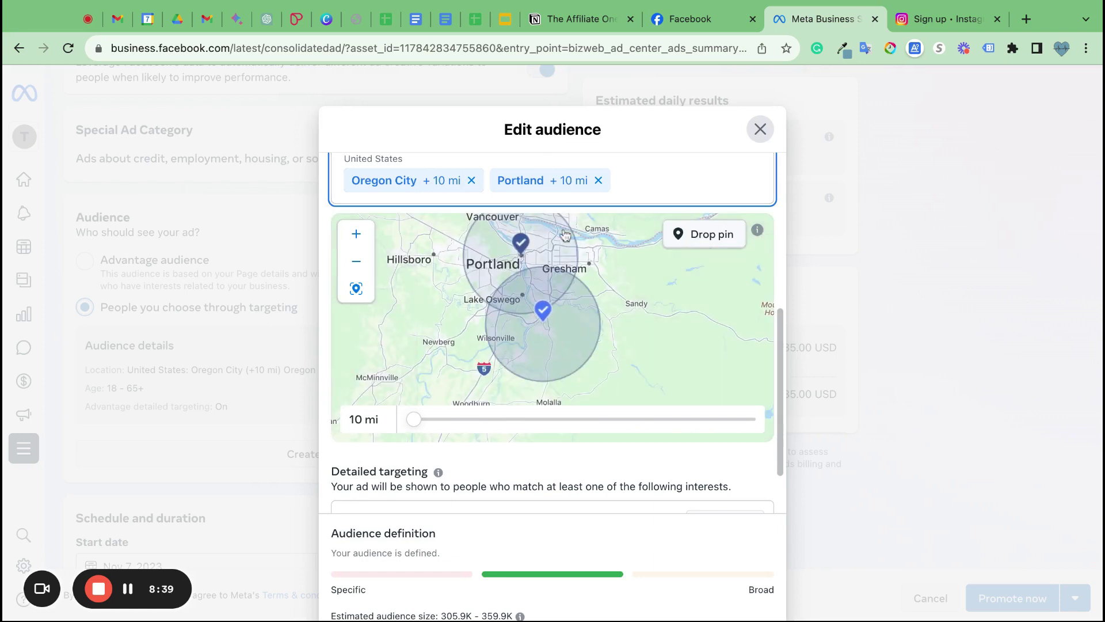
pyautogui.scroll(-2, 621, 488)
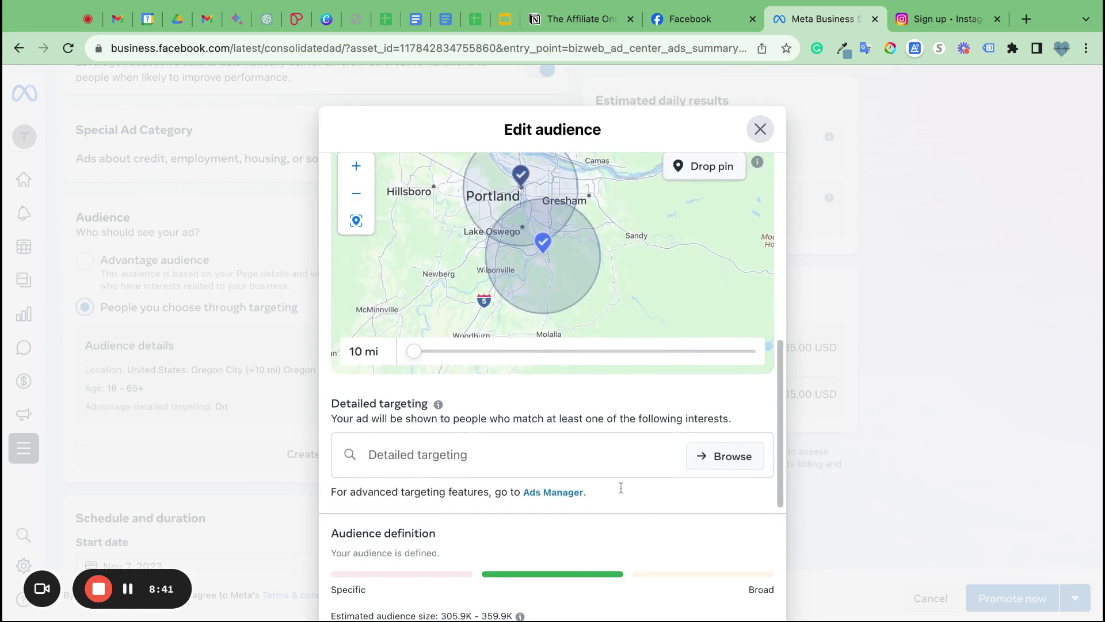
pyautogui.scroll(4, 622, 487)
pyautogui.scroll(2, 766, 397)
pyautogui.scroll(-2, 765, 397)
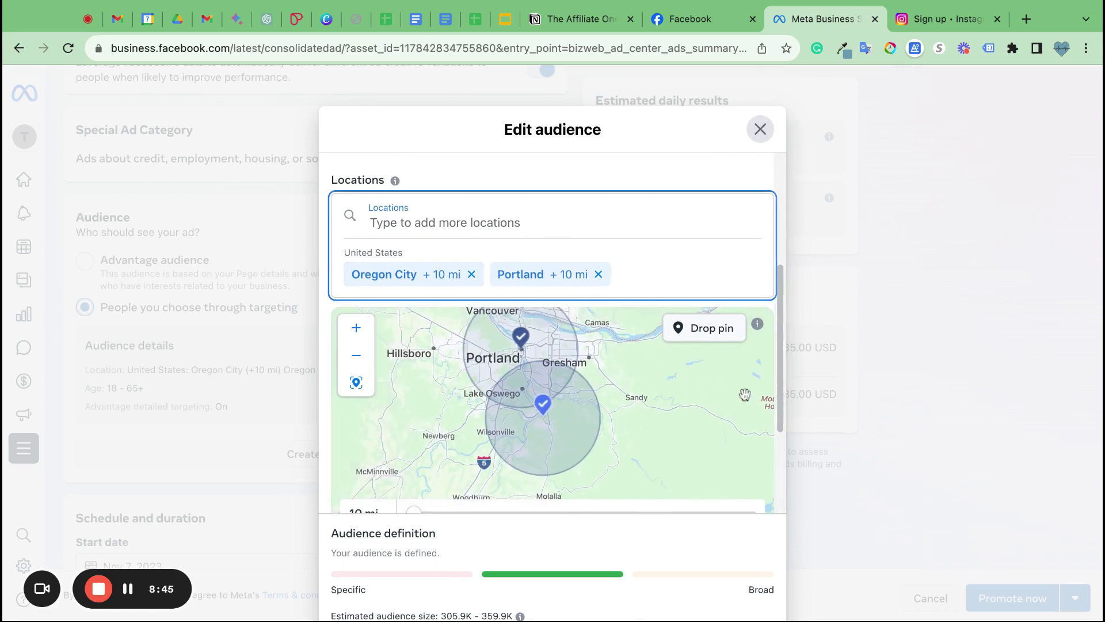
pyautogui.scroll(-3, 771, 386)
pyautogui.scroll(-1, 783, 405)
pyautogui.scroll(-3, 783, 405)
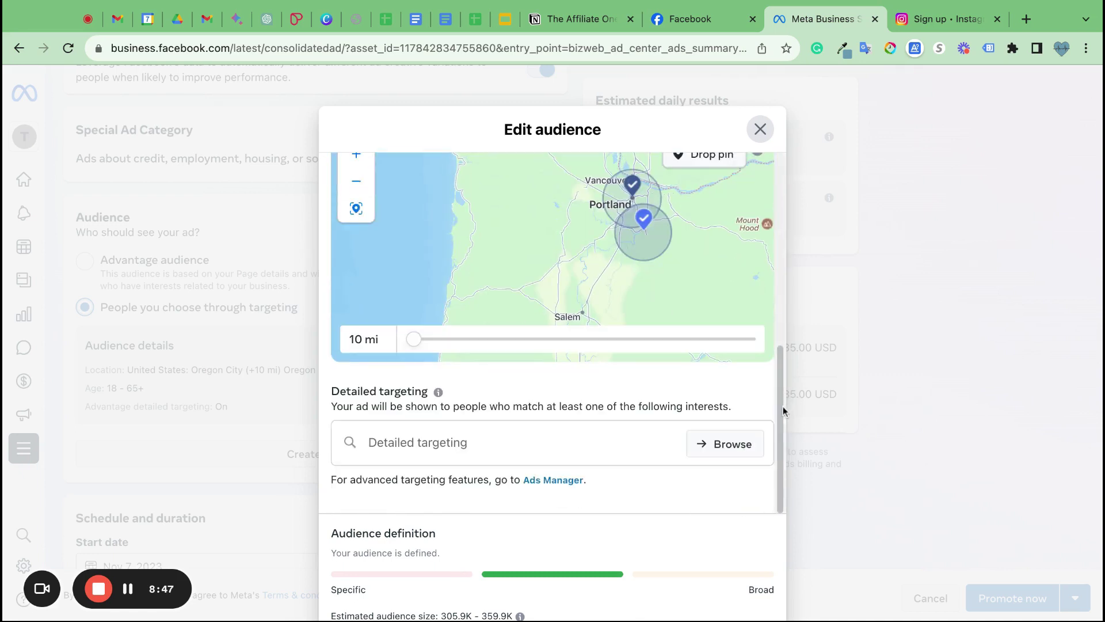
# Browse the detailed targeting demographics, expanding the Education, Financial, Life events and Parents categories.
pyautogui.click(555, 451)
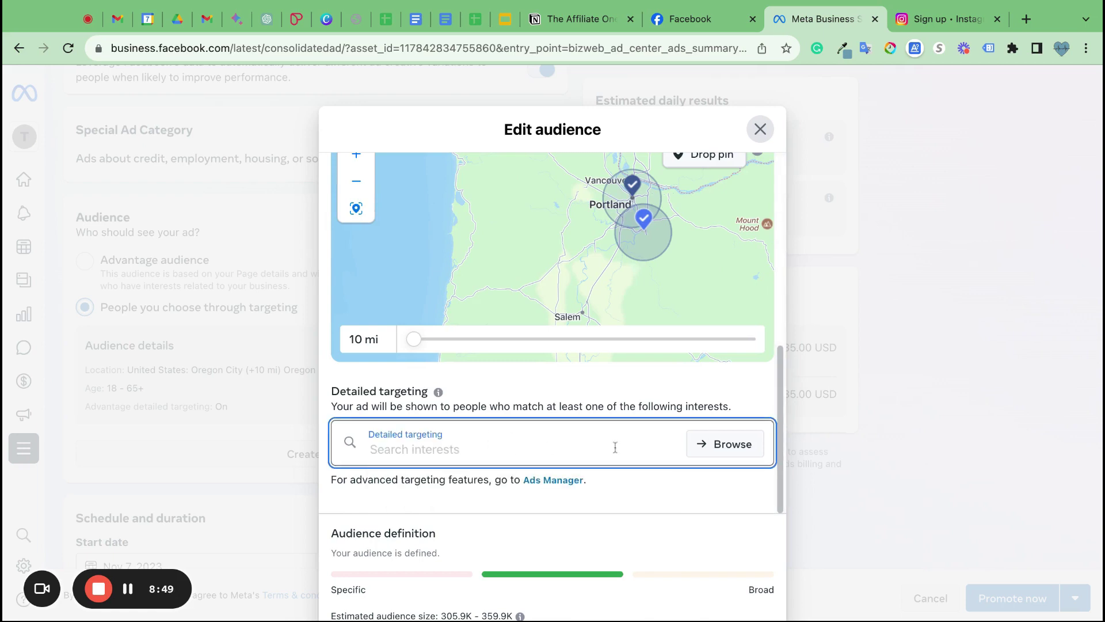
pyautogui.click(726, 444)
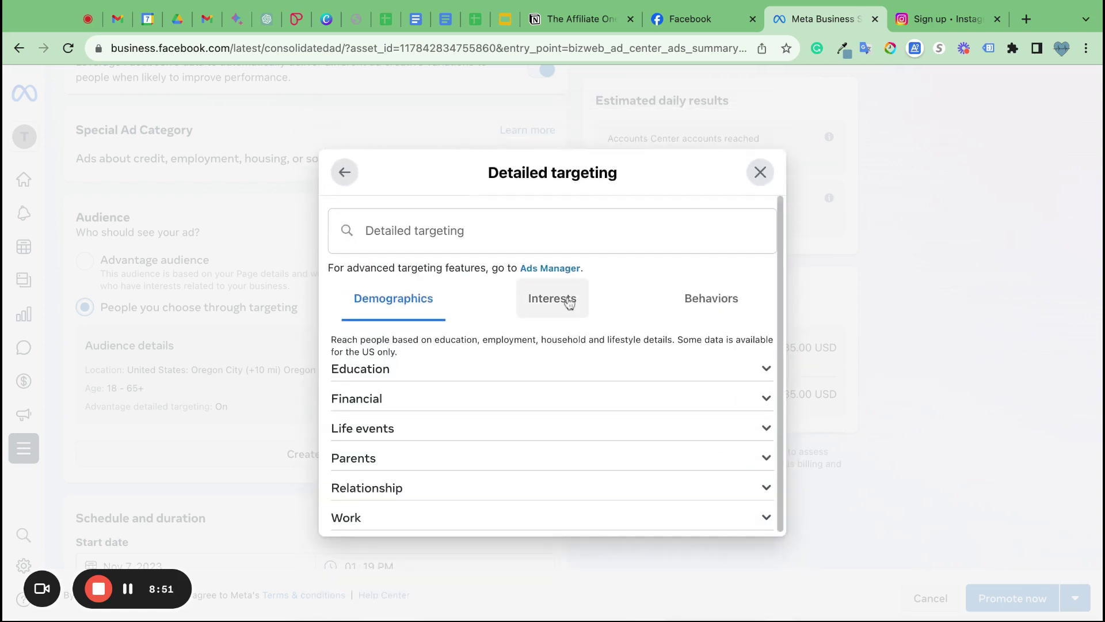
pyautogui.click(414, 373)
pyautogui.scroll(-2, 414, 379)
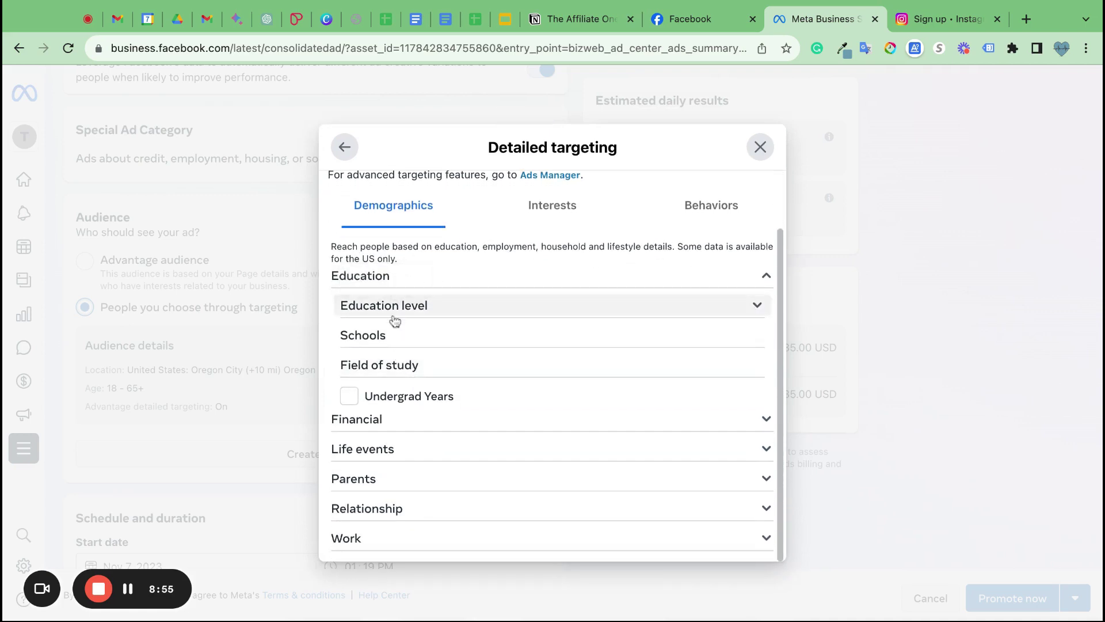
pyautogui.click(395, 427)
pyautogui.scroll(-1, 397, 410)
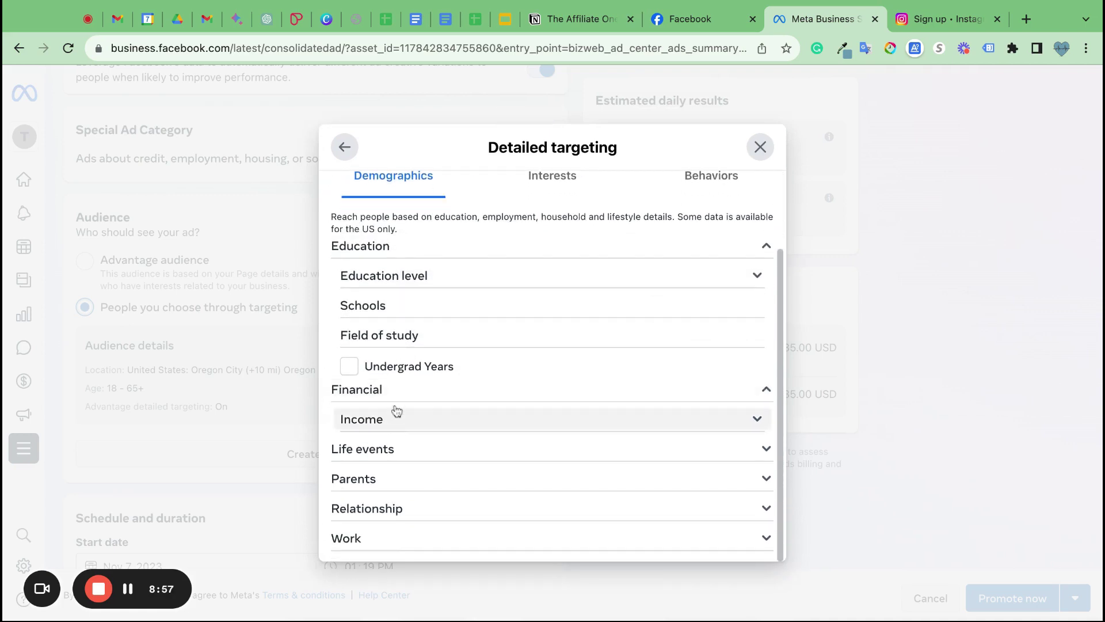
pyautogui.click(433, 447)
pyautogui.scroll(-1, 448, 491)
pyautogui.scroll(-10, 449, 491)
pyautogui.scroll(-4, 415, 323)
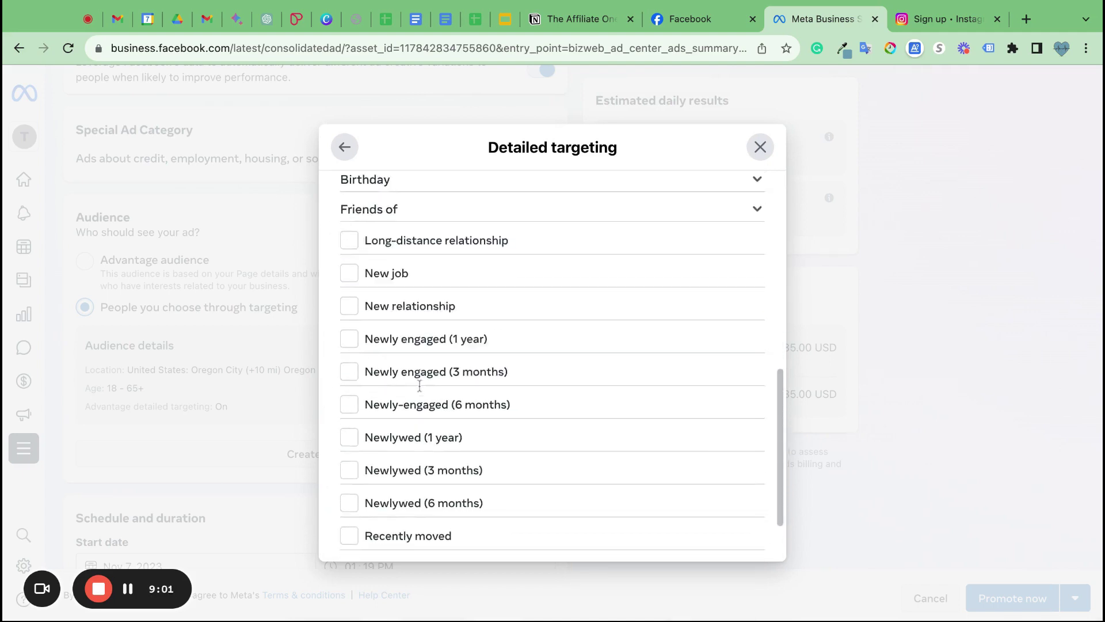
pyautogui.click(412, 481)
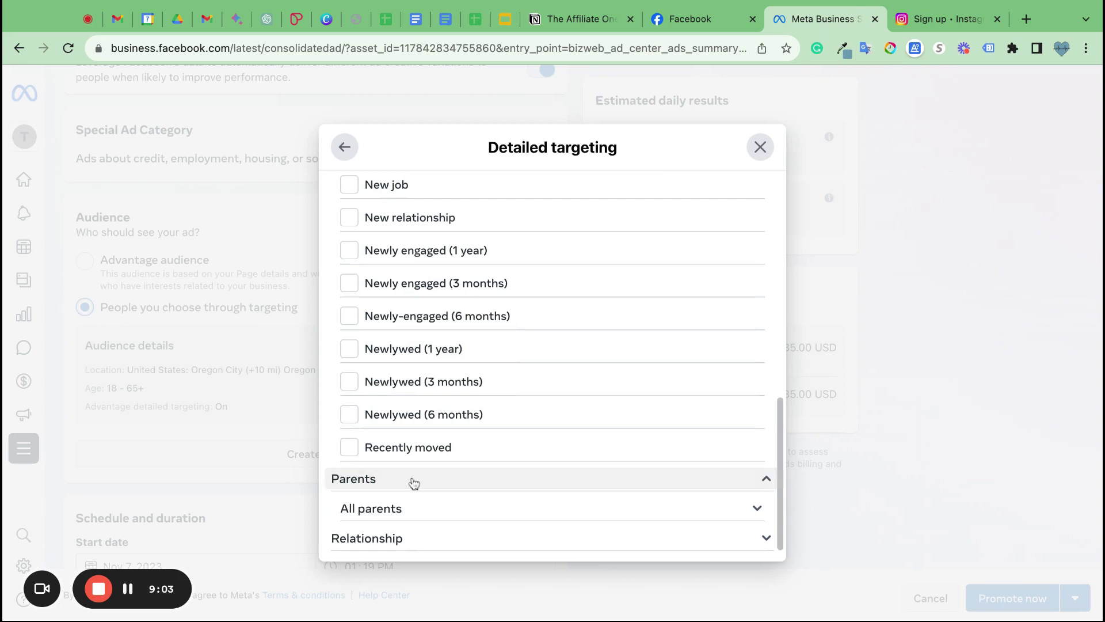
pyautogui.scroll(-1, 412, 484)
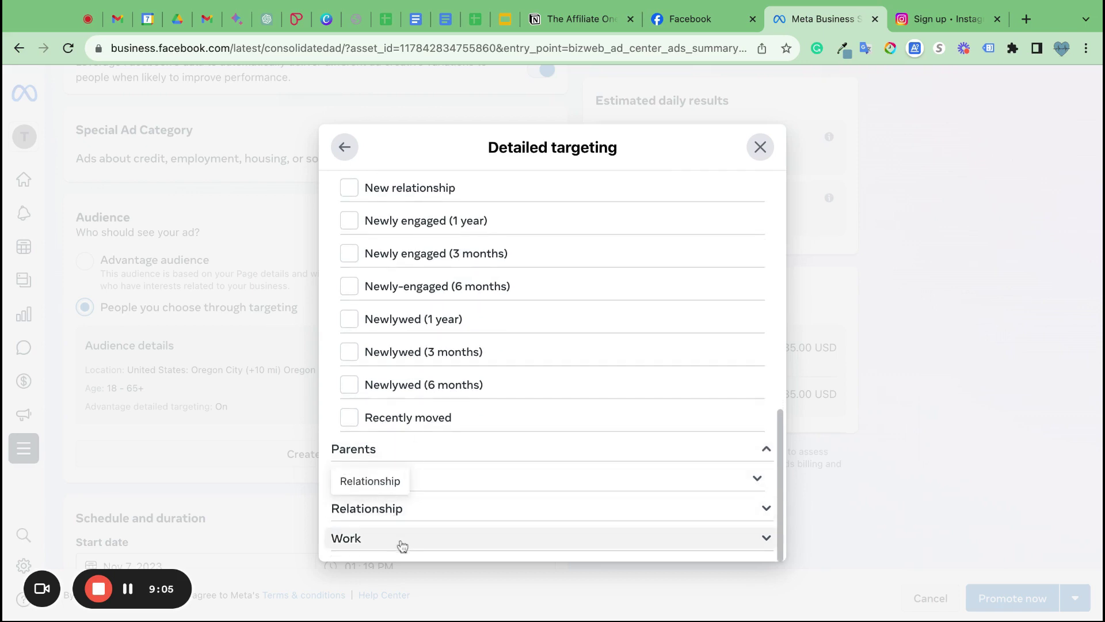
pyautogui.scroll(5, 441, 444)
pyautogui.scroll(10, 441, 444)
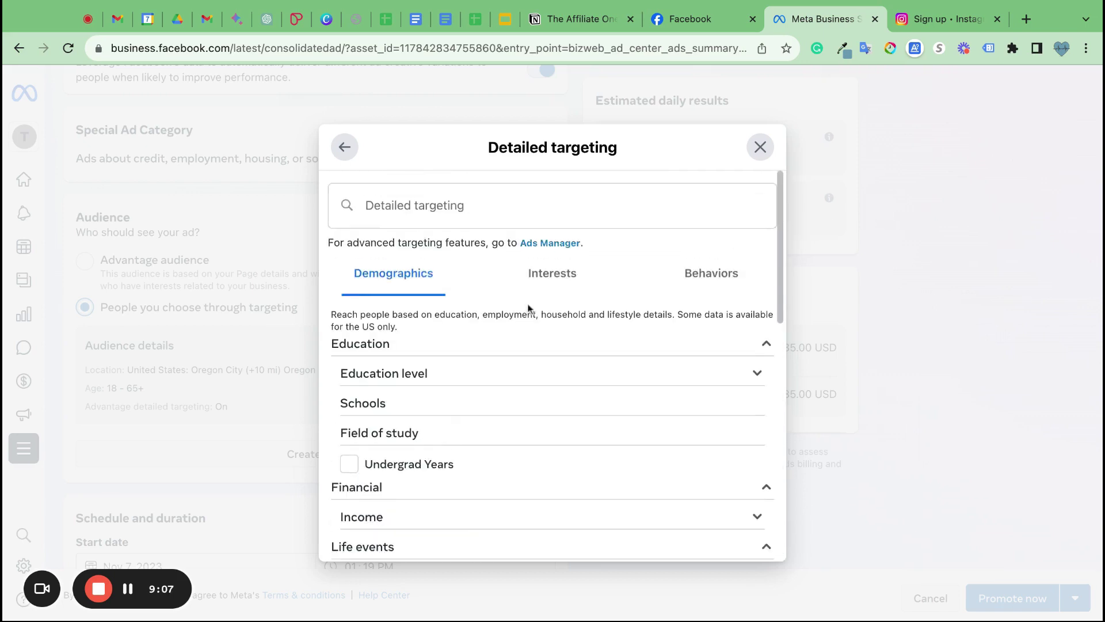
# Look over the Interests and Behaviors targeting categories and close the audience editor without saving.
pyautogui.click(551, 282)
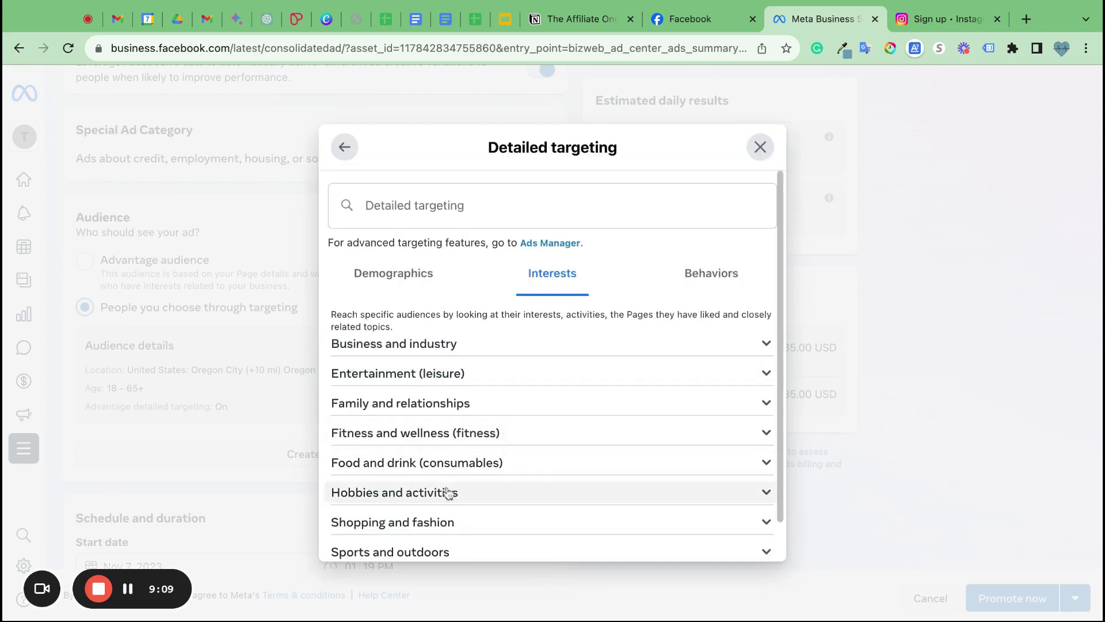
pyautogui.click(708, 272)
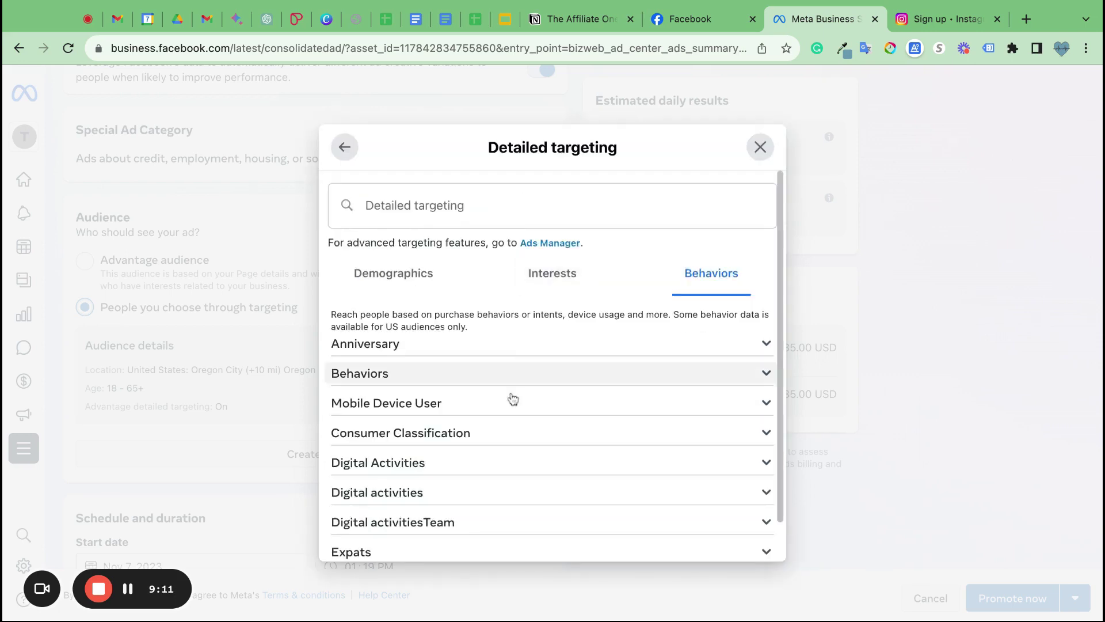
pyautogui.scroll(-1, 451, 493)
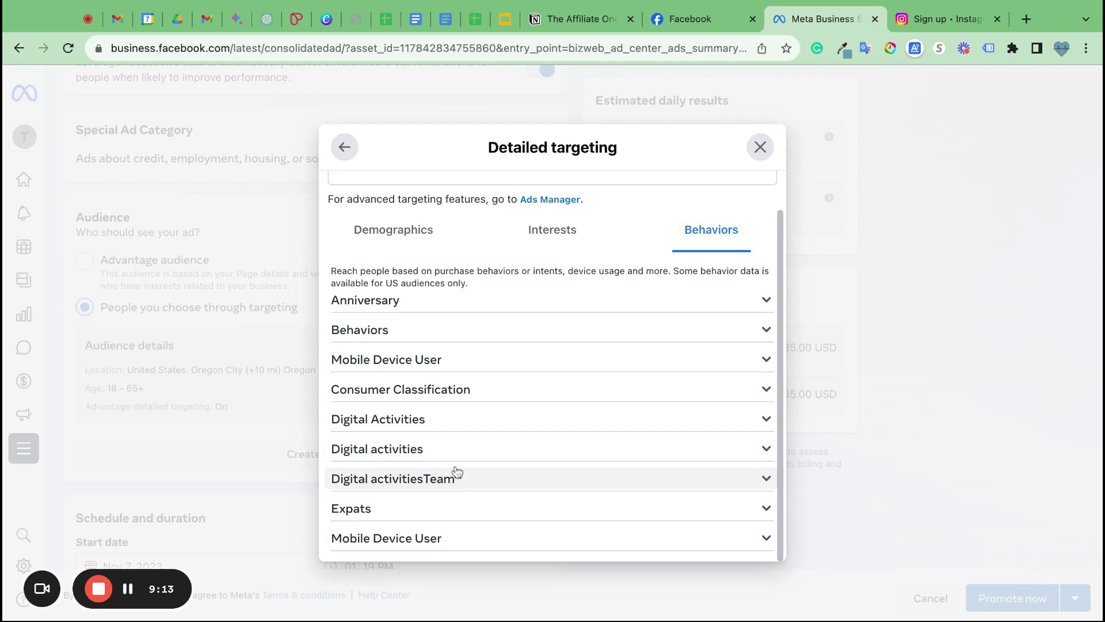
pyautogui.scroll(1, 671, 345)
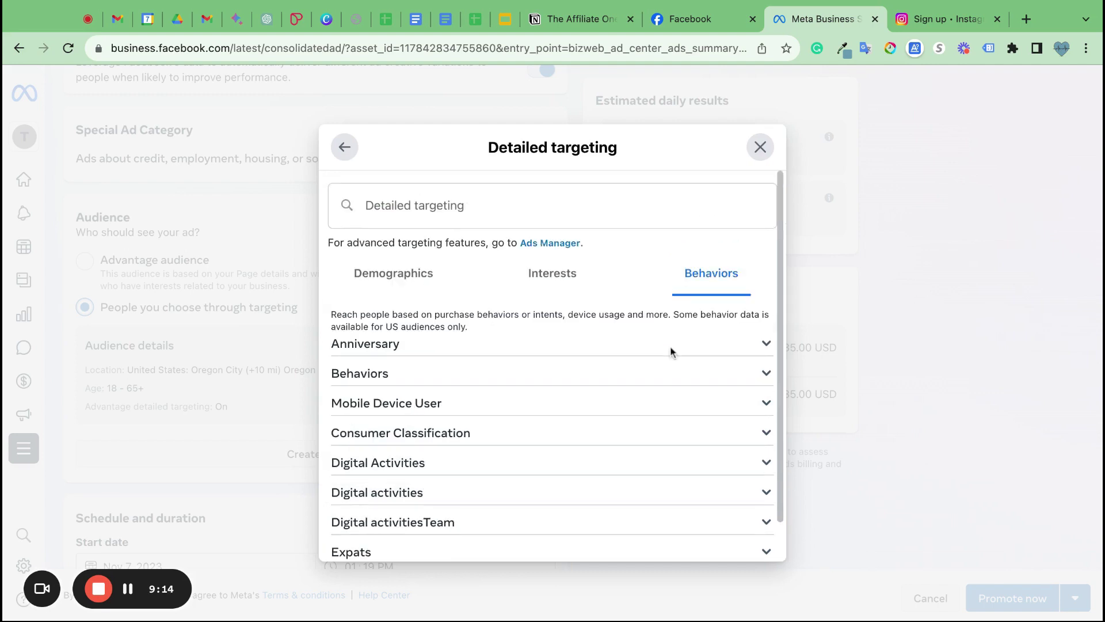
pyautogui.click(761, 147)
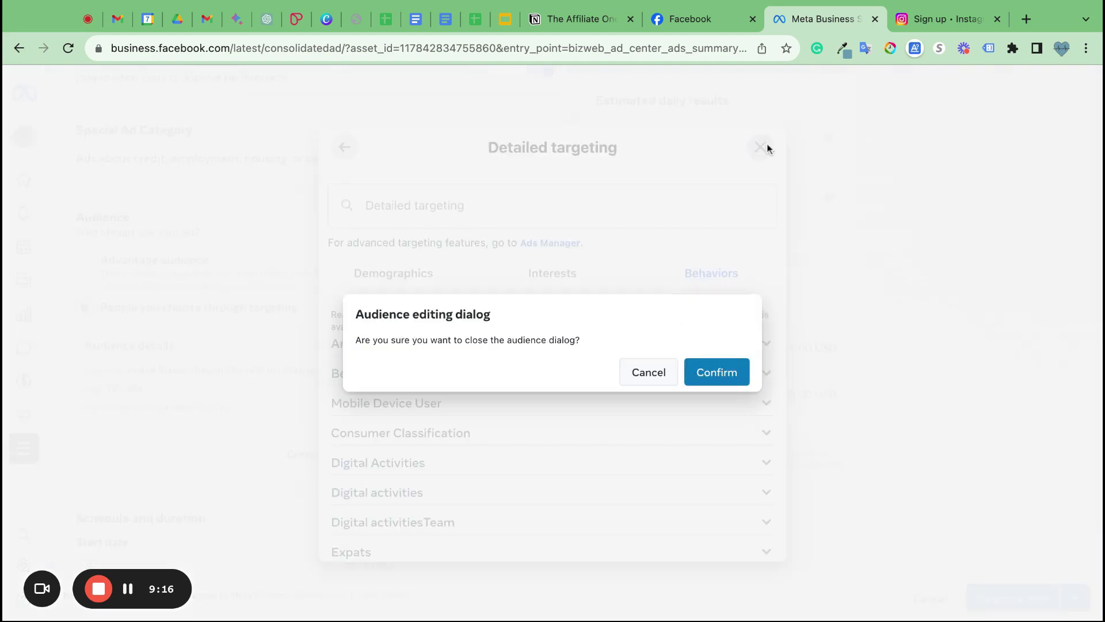
pyautogui.click(705, 381)
# Set the ad's start date to Nov 7, 2023 and choose a fixed end instead of running it continuously.
pyautogui.scroll(-5, 355, 432)
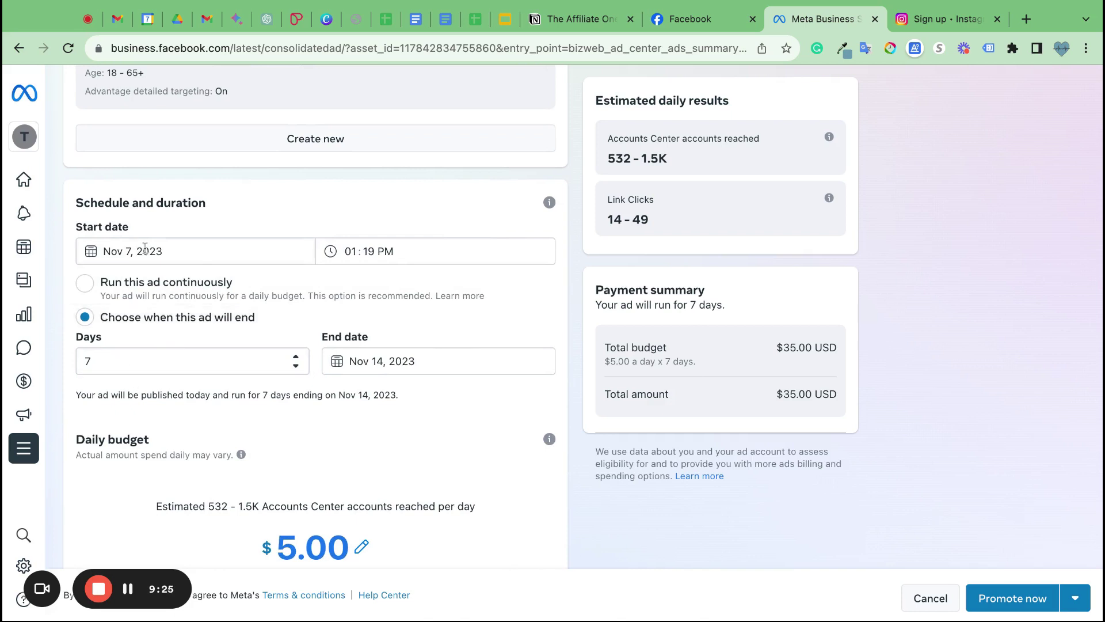
pyautogui.click(86, 284)
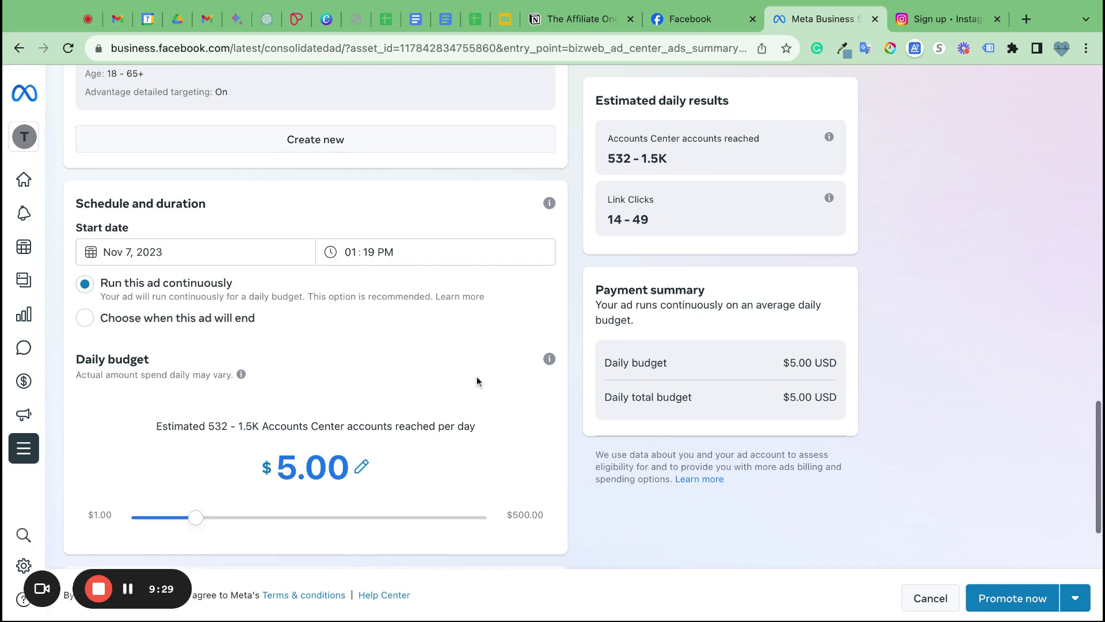
pyautogui.click(171, 249)
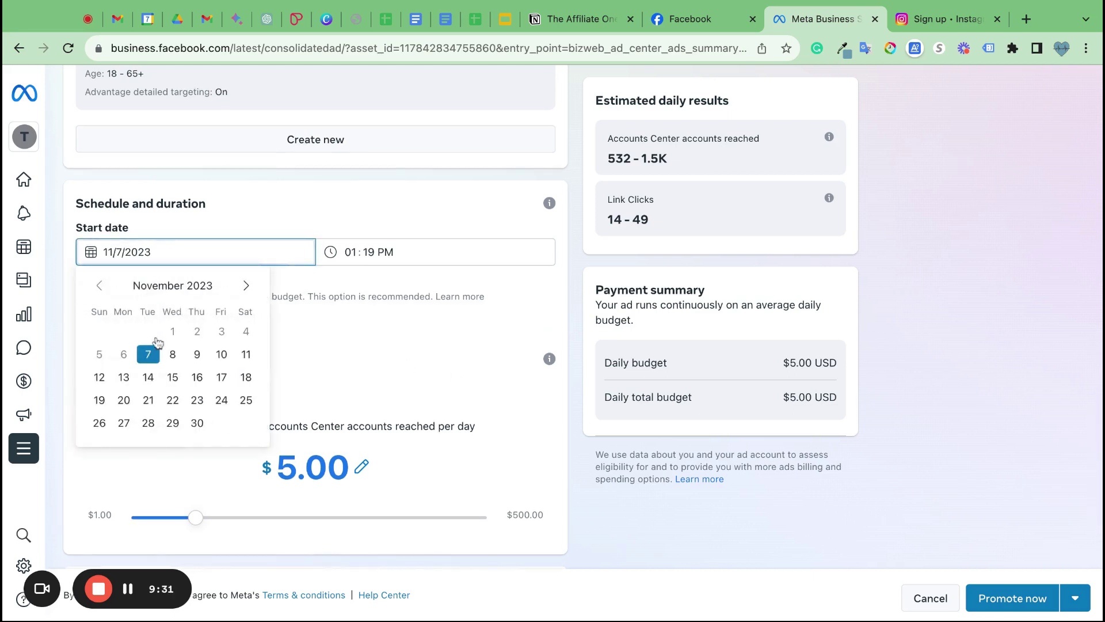
pyautogui.click(153, 355)
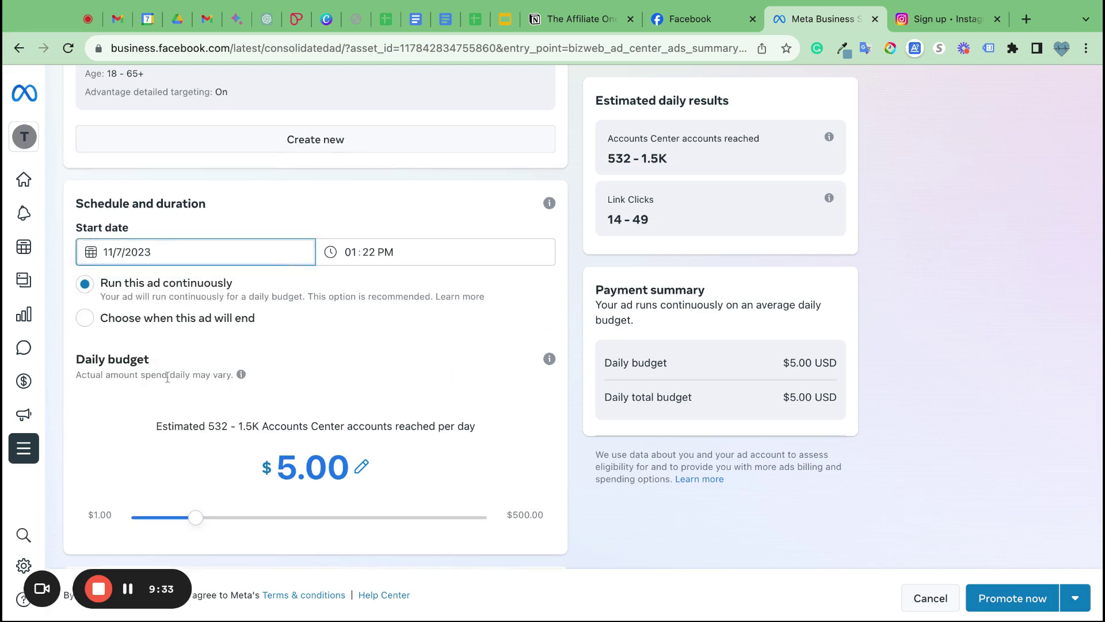
pyautogui.click(88, 320)
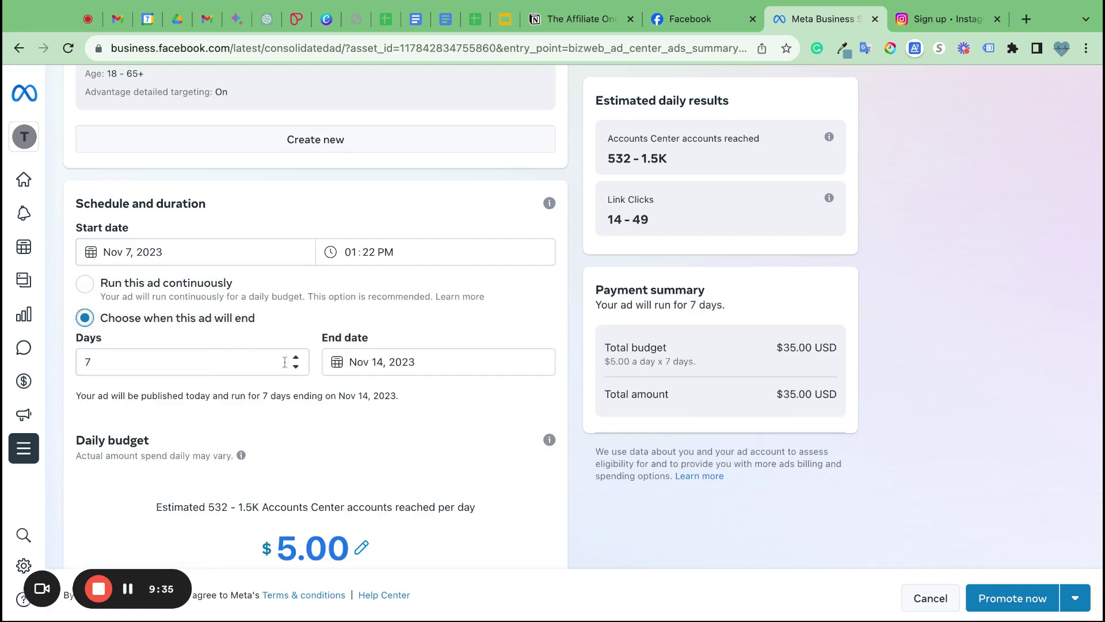
# Set the ad's daily budget to $3.00.
pyautogui.scroll(-3, 305, 458)
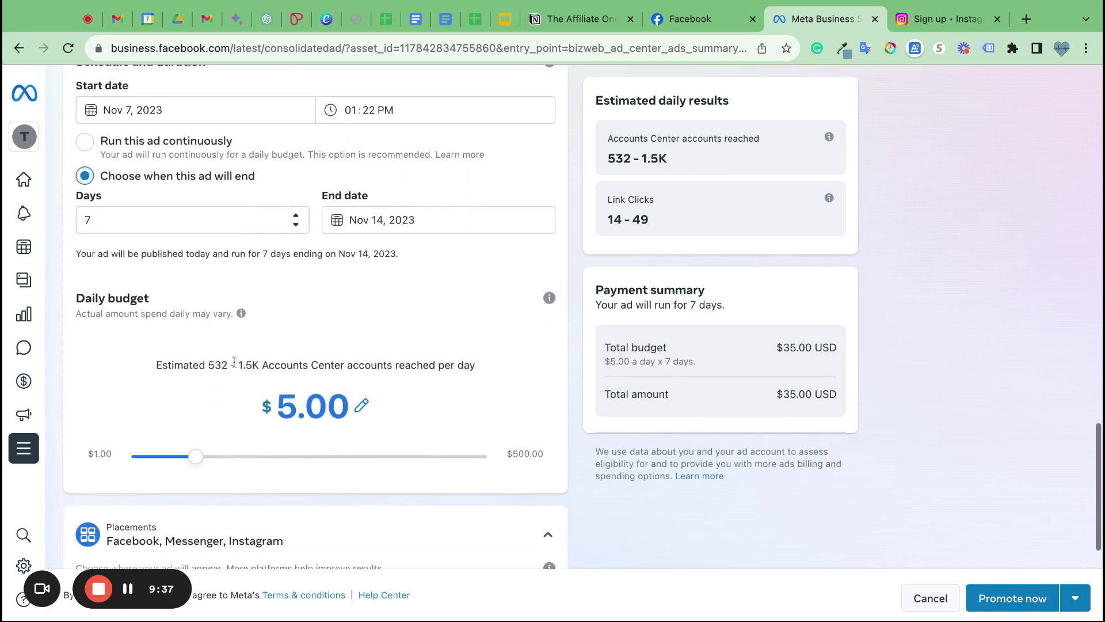
pyautogui.click(192, 457)
pyautogui.press('Left')
pyautogui.press('Left')
pyautogui.press('Left')
pyautogui.press('Left')
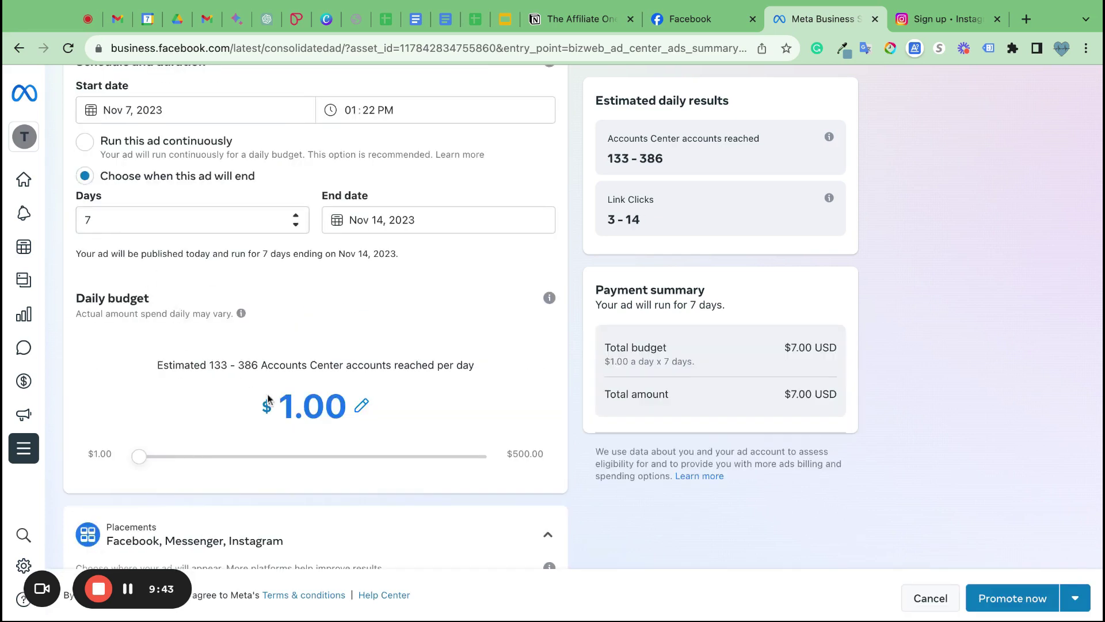
pyautogui.press('Right')
pyautogui.press('Right')
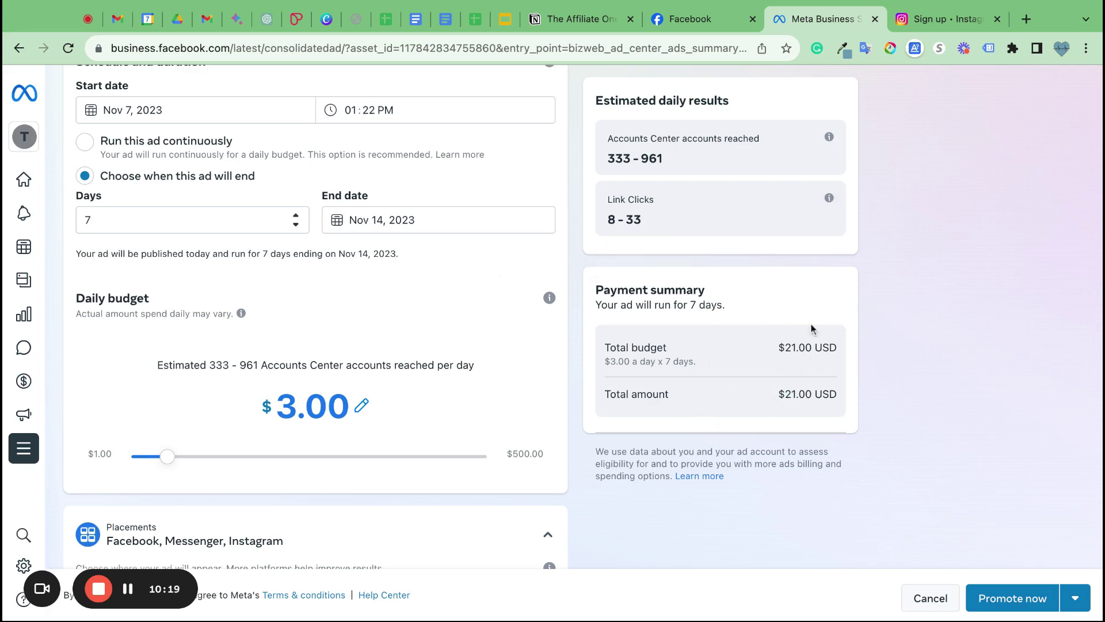
# Rewrite the description as "Massage designed for women over 40 who want to stay healthy and active as they age. Hot stones, deep tissue, relaxation." and invite booking.
pyautogui.scroll(-4, 480, 407)
pyautogui.scroll(-1, 479, 407)
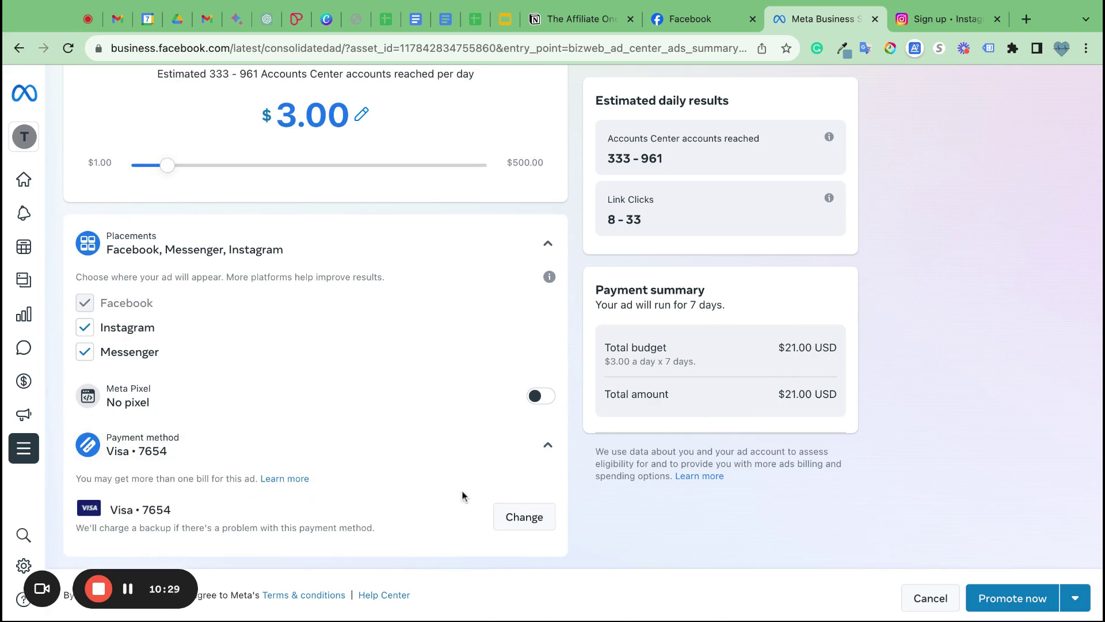
pyautogui.scroll(15, 461, 494)
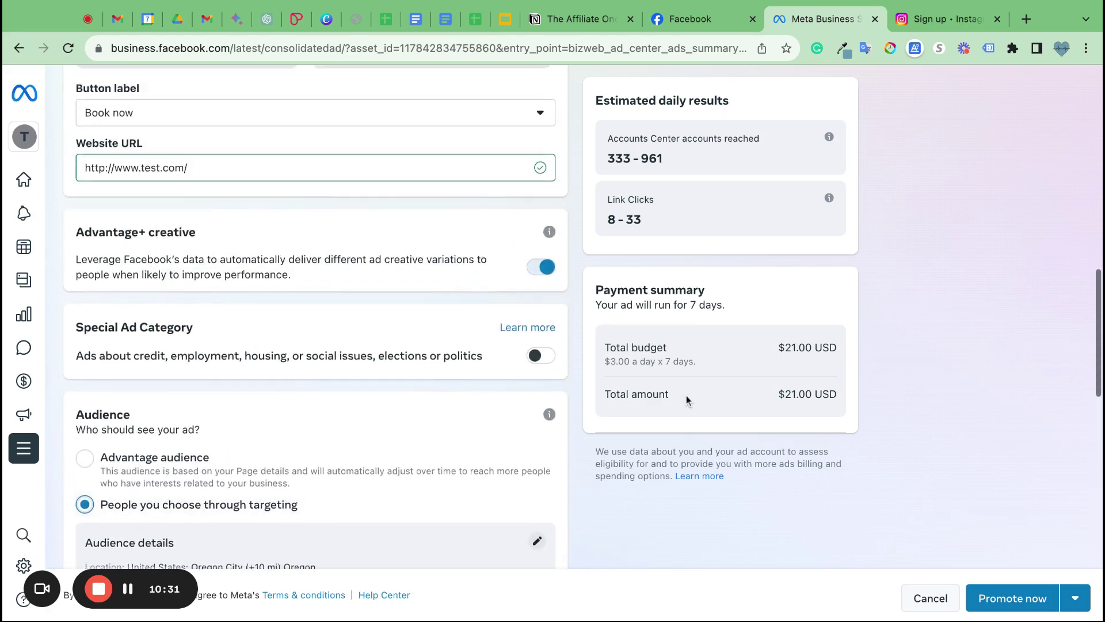
pyautogui.scroll(10, 686, 399)
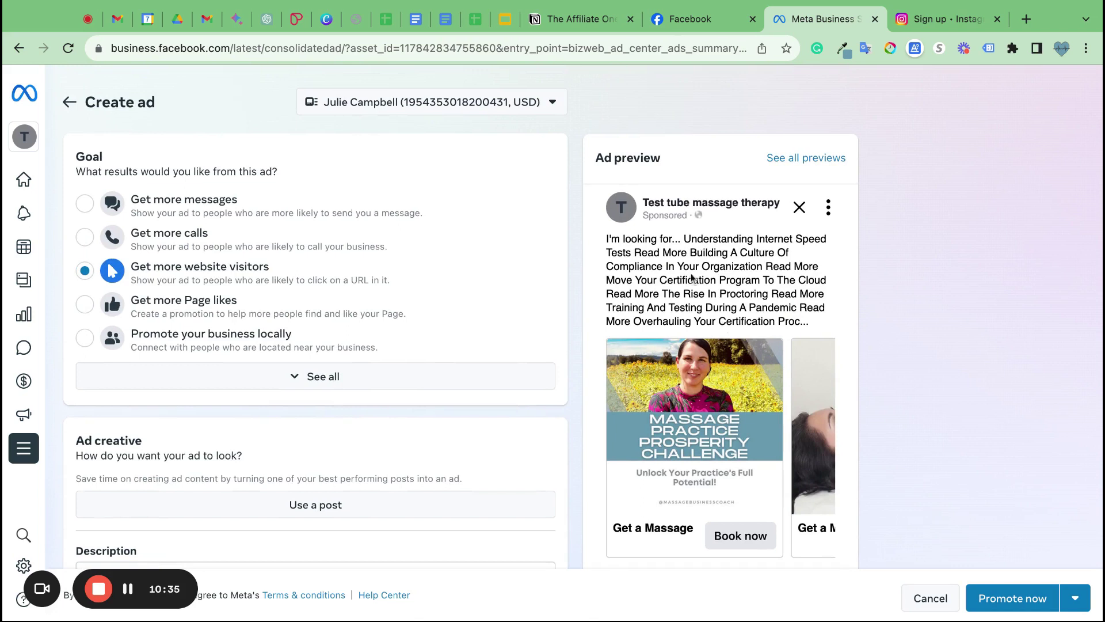
pyautogui.scroll(-7, 311, 392)
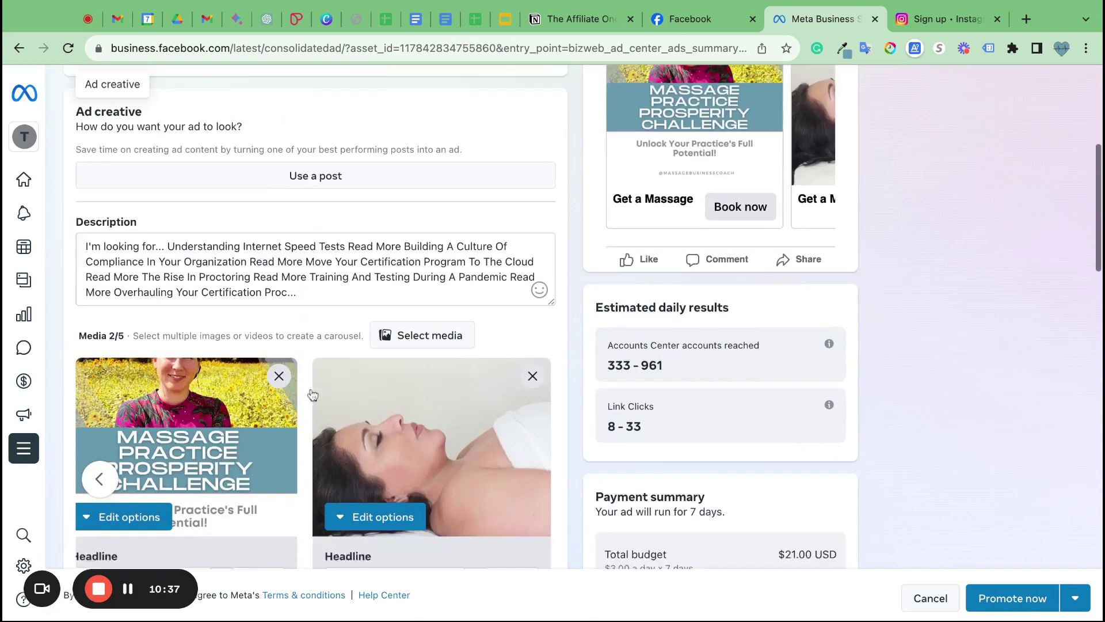
pyautogui.click(161, 187)
pyautogui.moveTo(86, 177); pyautogui.dragTo(298, 224)
pyautogui.write('Ge')
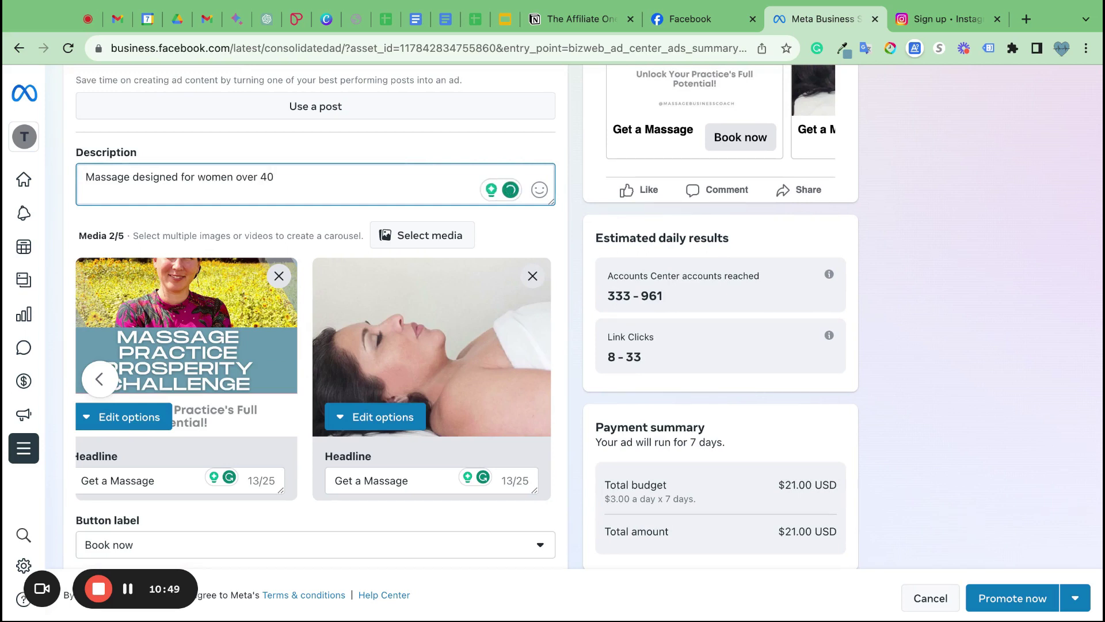
pyautogui.write('who want to s')
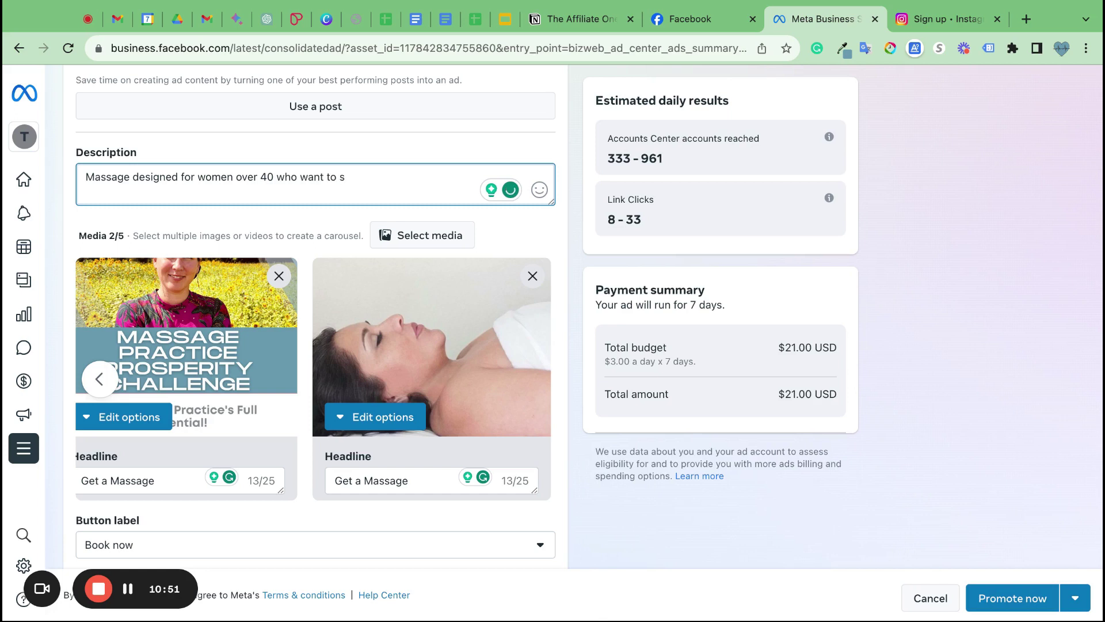
pyautogui.write('tay healthy a')
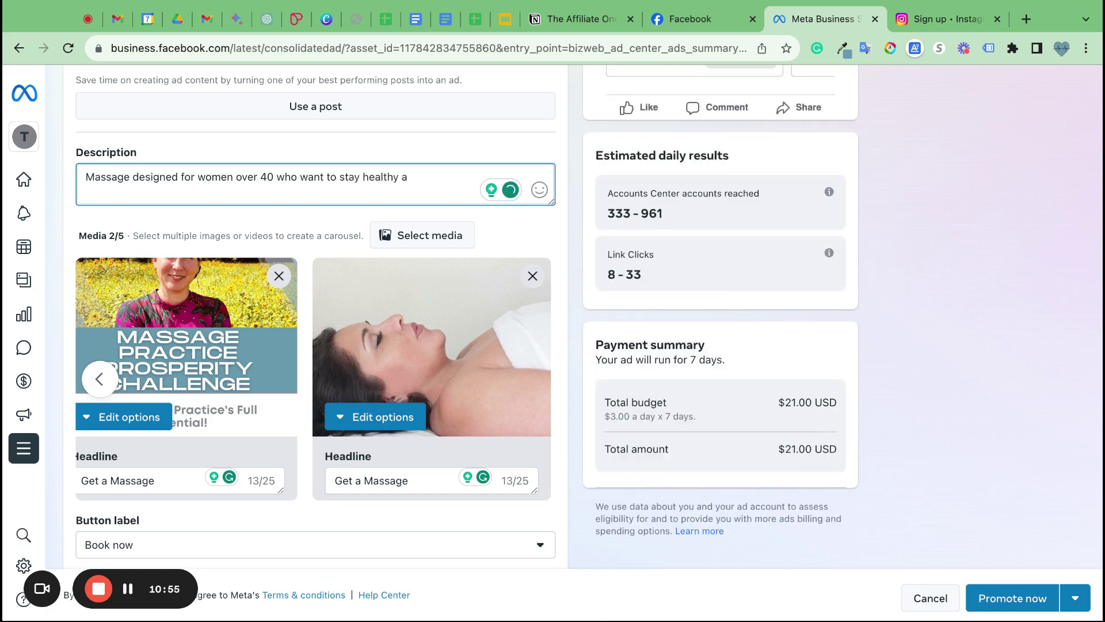
pyautogui.write('nd active as the')
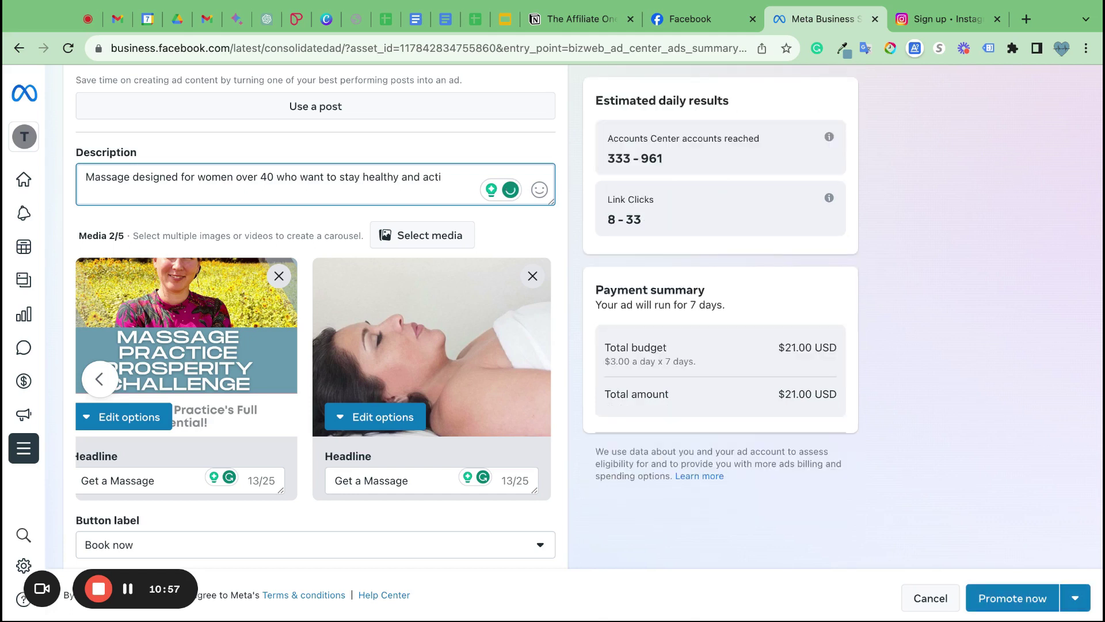
pyautogui.write('y ag')
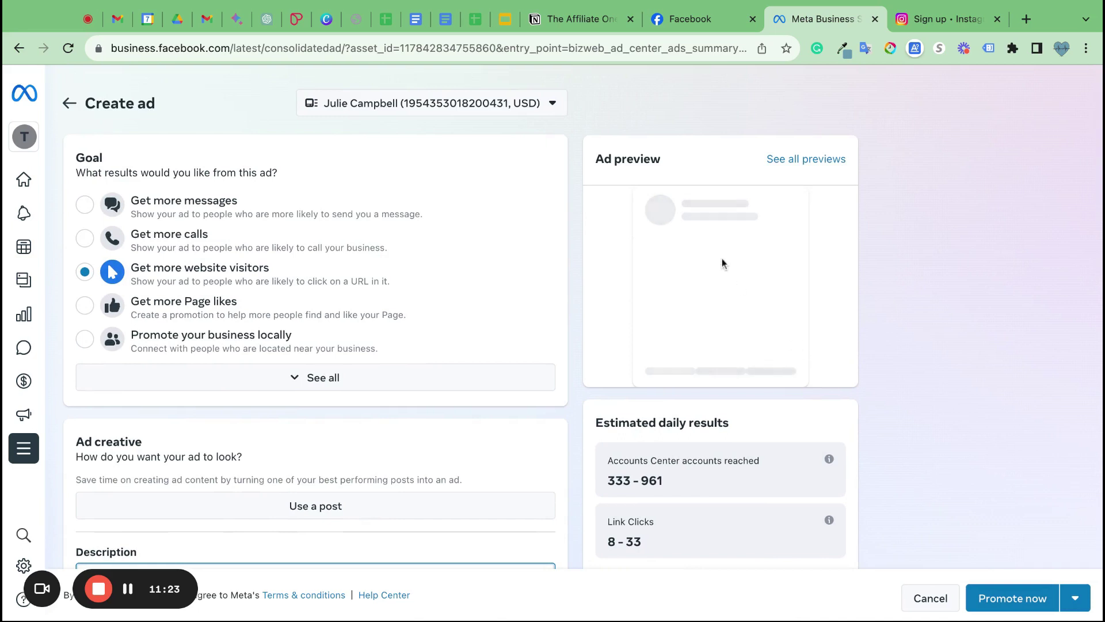
# Open all ad previews and examine how the ad looks in the Facebook placements, including the Mobile Feed.
pyautogui.click(809, 160)
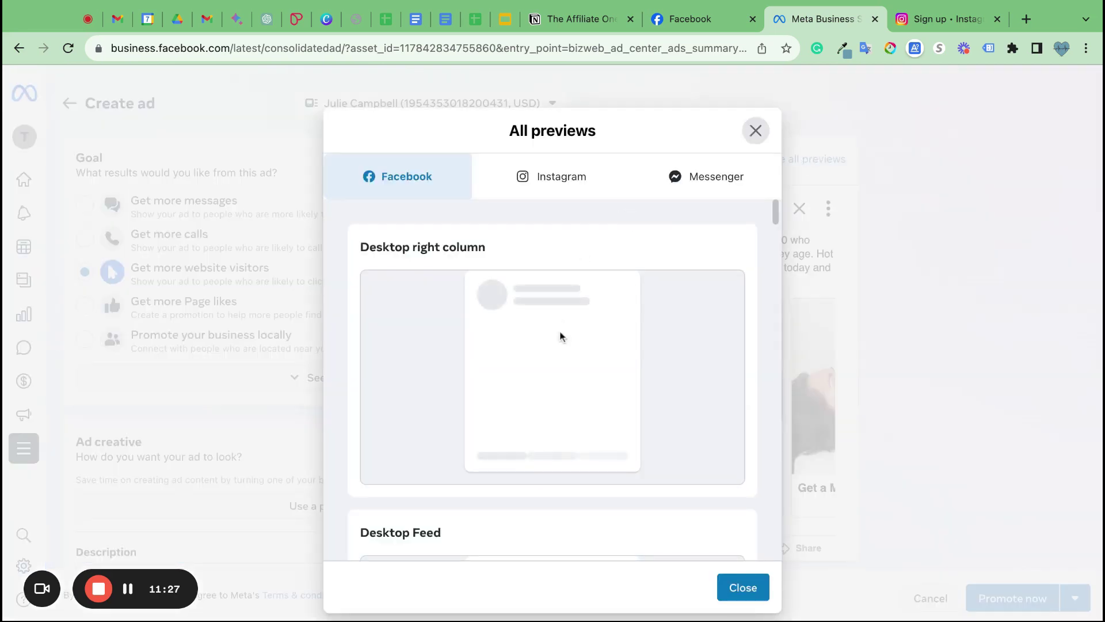
pyautogui.scroll(-10, 561, 337)
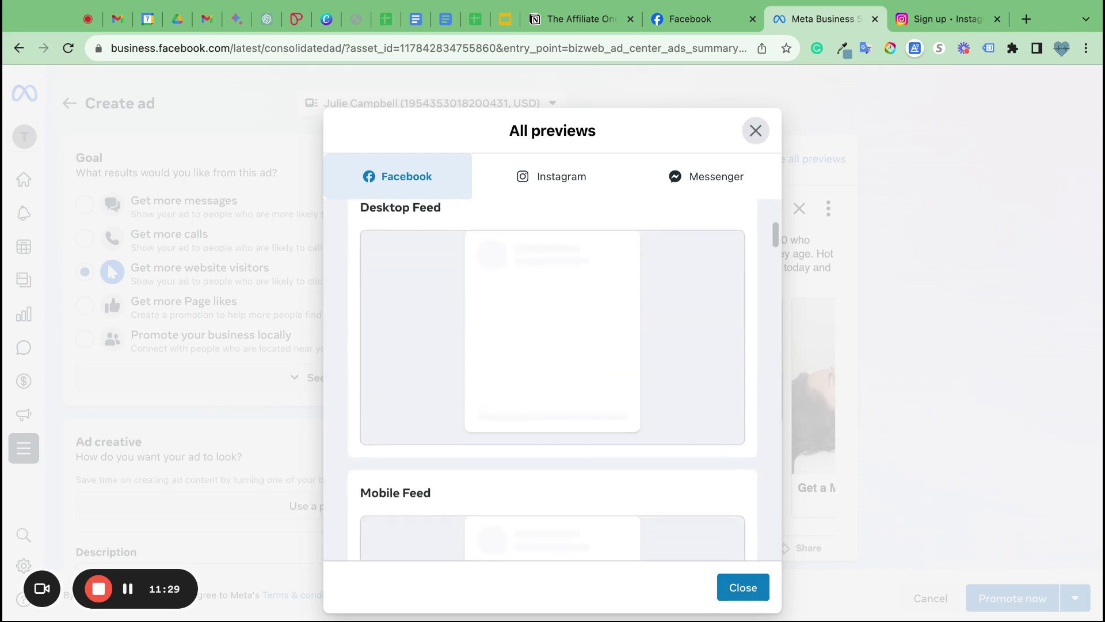
pyautogui.scroll(-5, 553, 380)
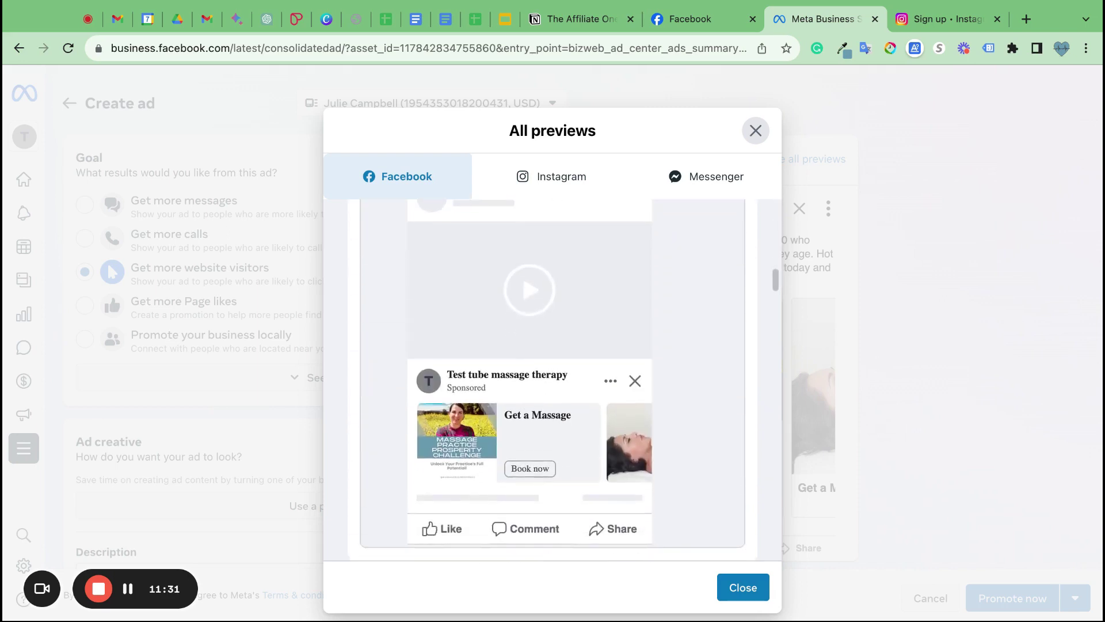
pyautogui.scroll(5, 461, 351)
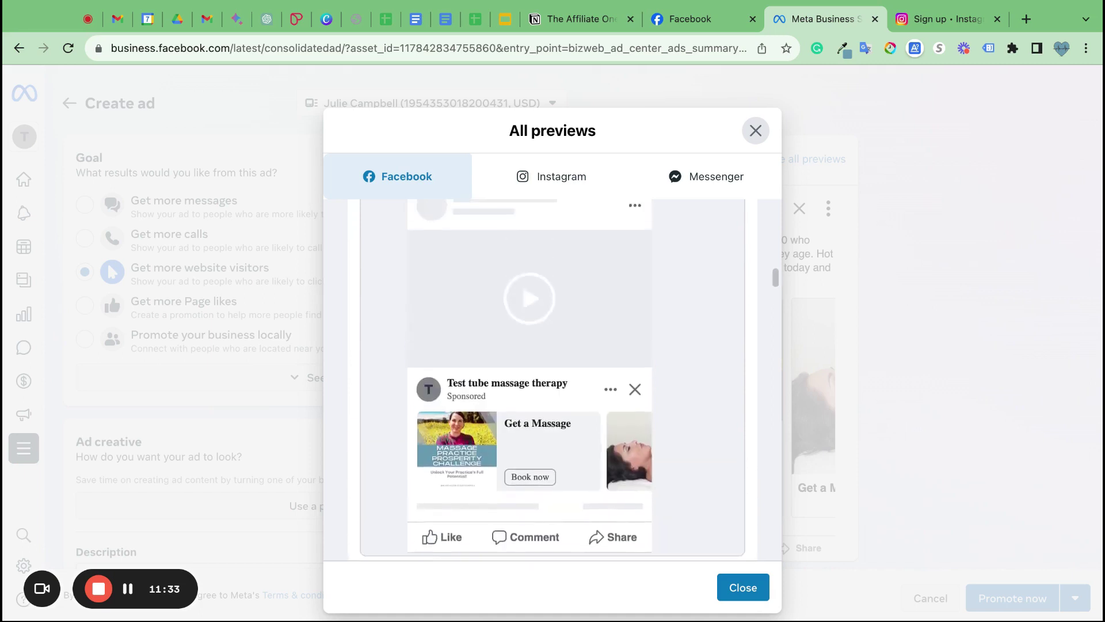
pyautogui.scroll(10, 460, 345)
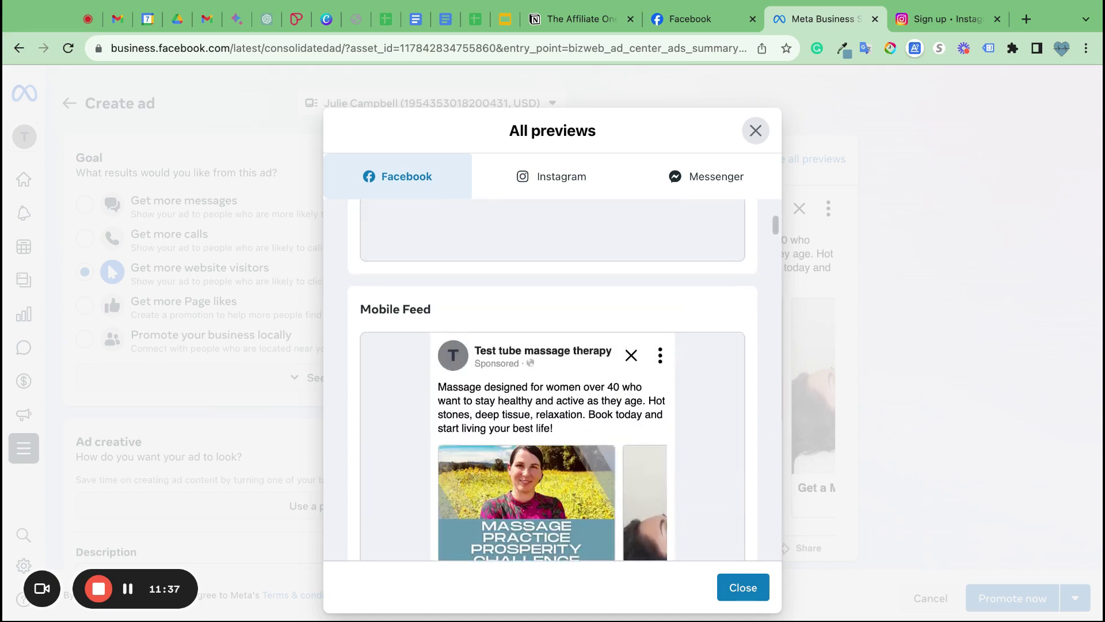
# Look through the remaining Facebook placement previews of the ad, including in-stream video and Mobile Marketplace.
pyautogui.scroll(-5, 553, 380)
pyautogui.scroll(-10, 552, 380)
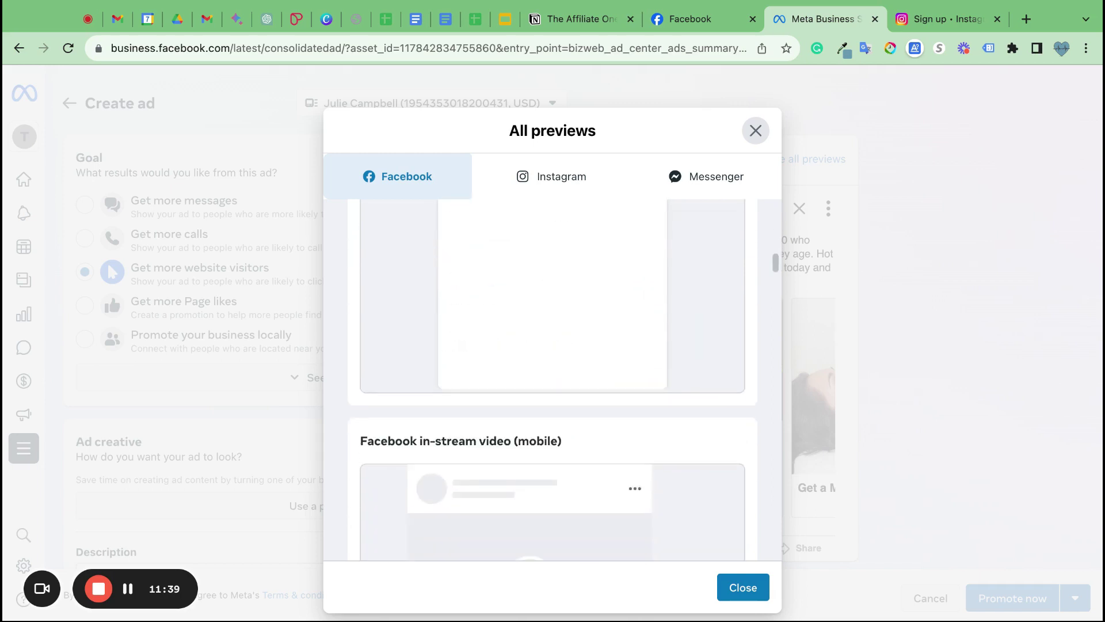
pyautogui.scroll(-8, 553, 380)
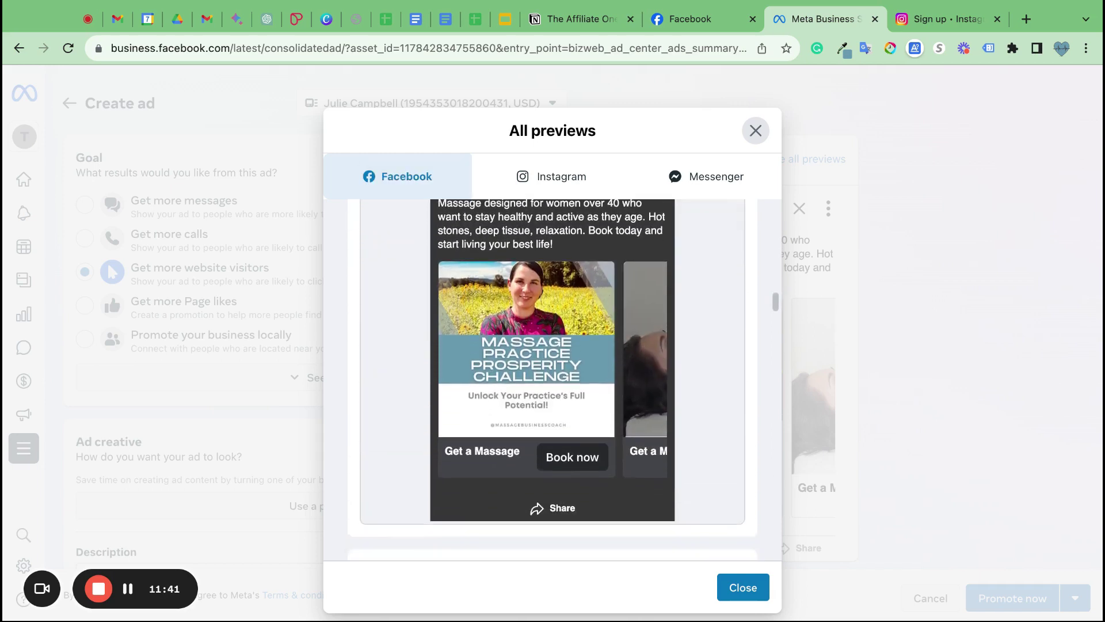
pyautogui.scroll(-10, 566, 202)
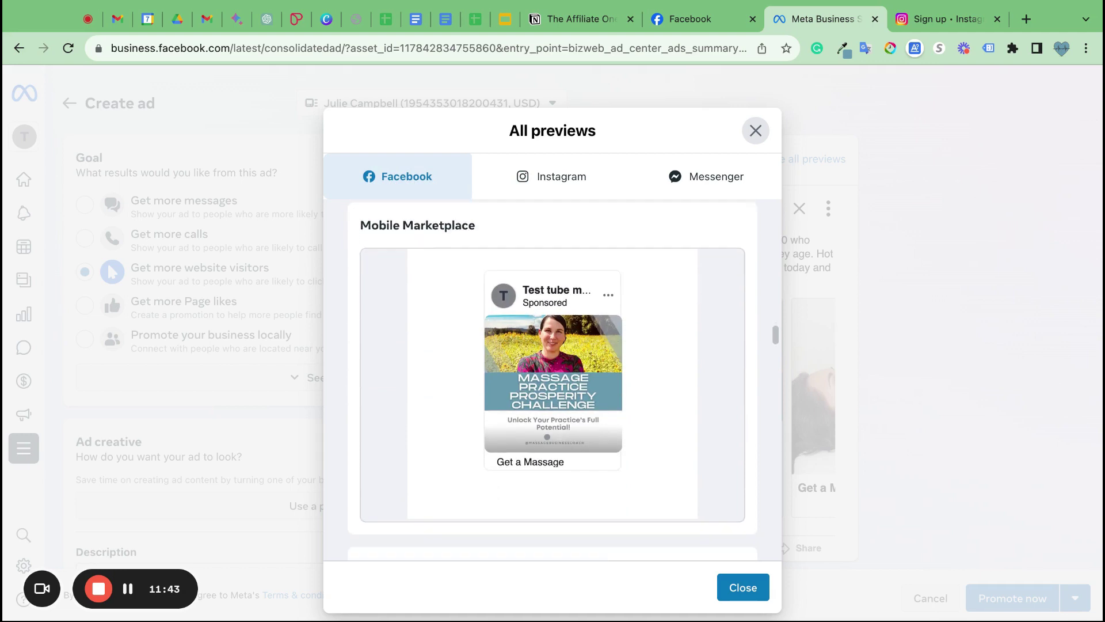
# Examine how the ad looks in the Instagram and Messenger placements and close the previews.
pyautogui.click(552, 185)
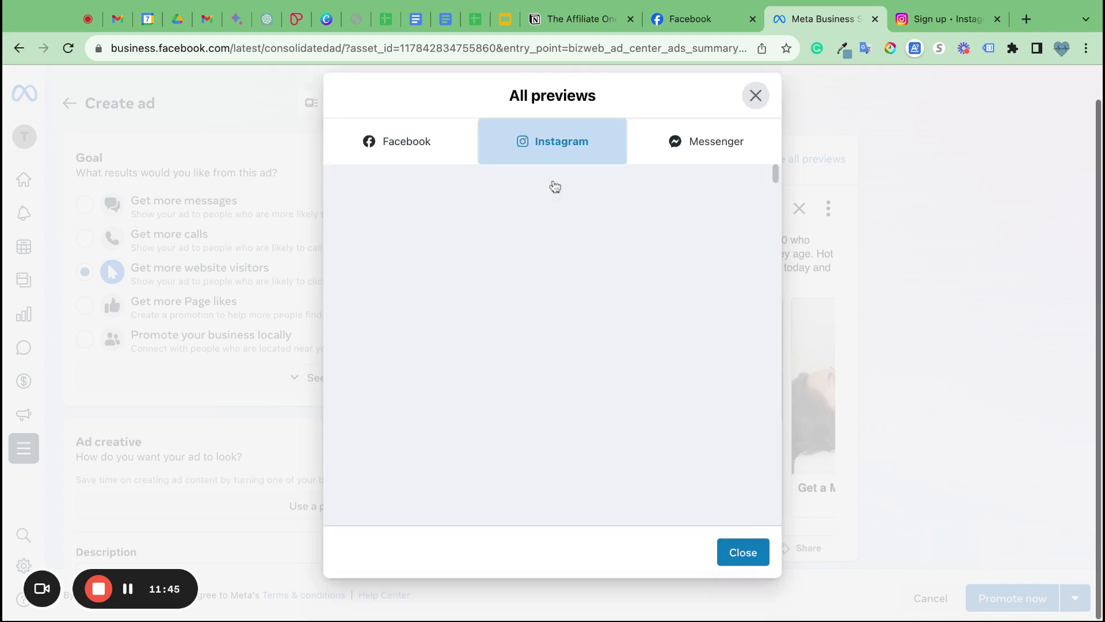
pyautogui.scroll(-8, 571, 325)
pyautogui.scroll(-4, 572, 325)
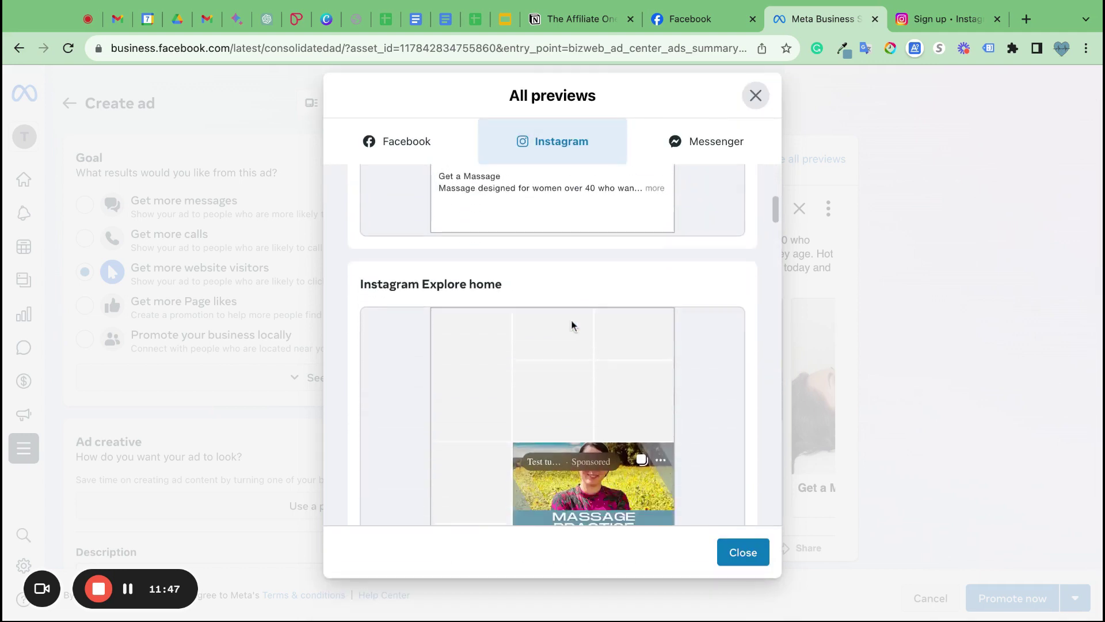
pyautogui.scroll(-3, 574, 295)
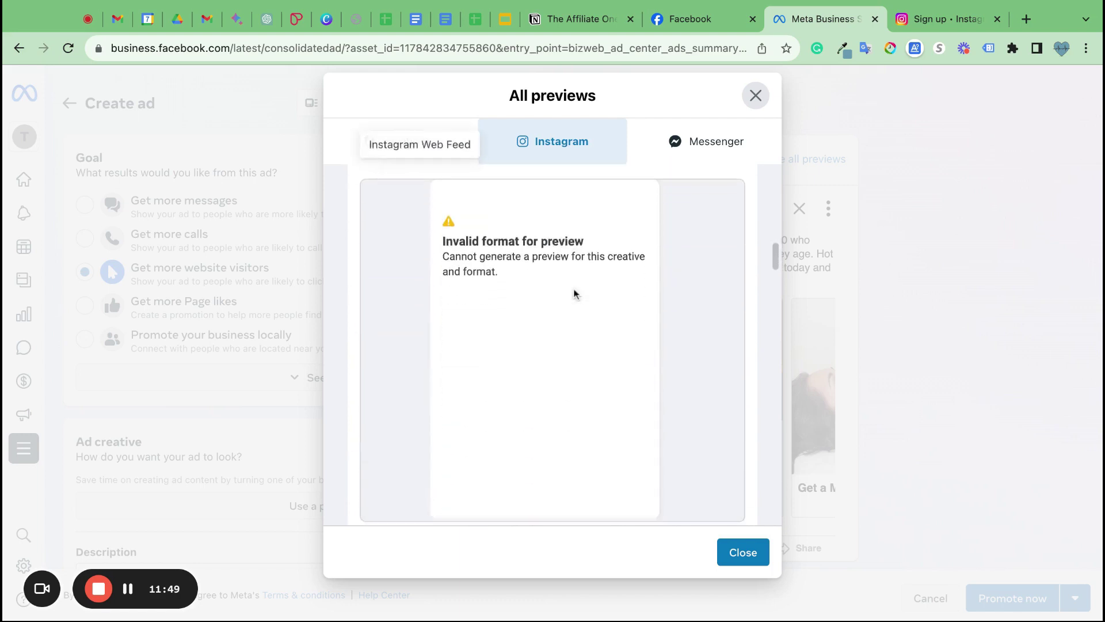
pyautogui.click(674, 141)
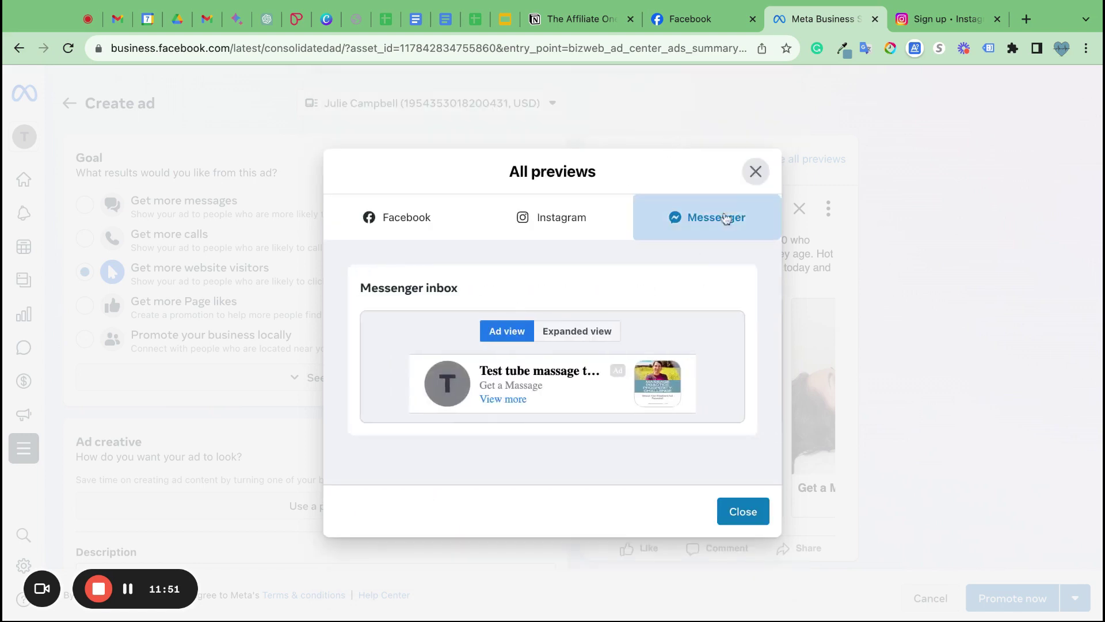
pyautogui.click(741, 510)
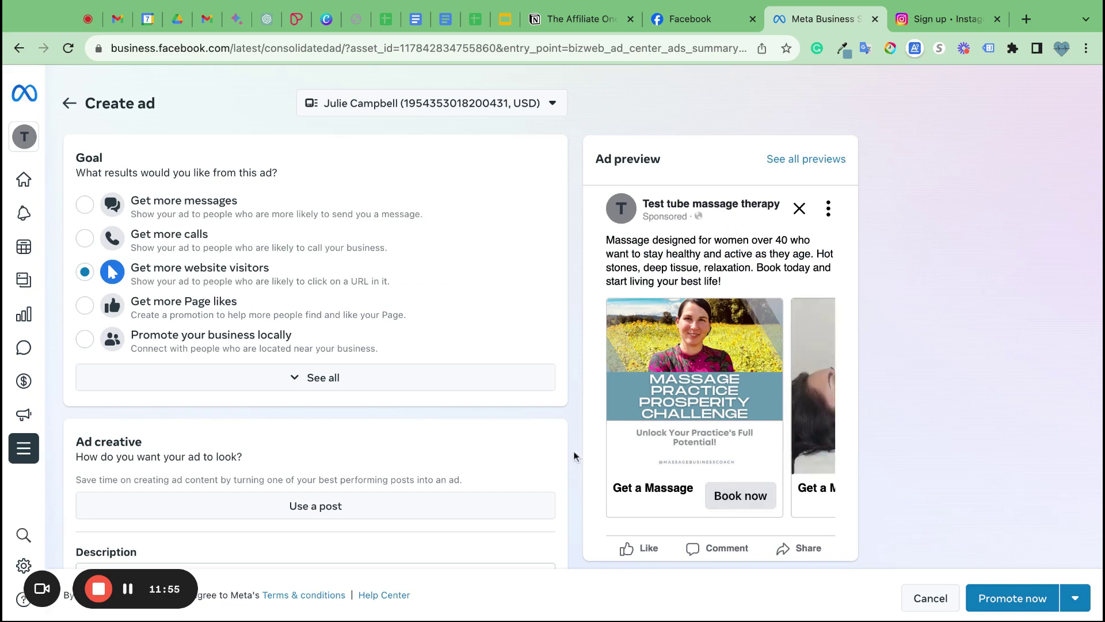
# Switch the ad account used for the new ad to Massage Business Help.
pyautogui.scroll(-20, 483, 468)
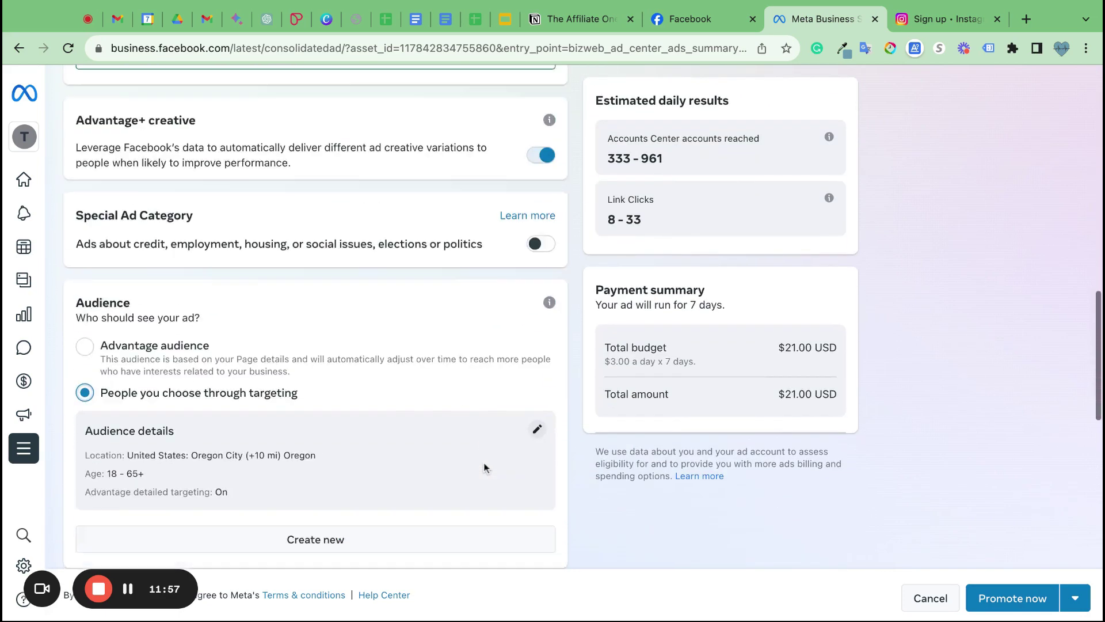
pyautogui.scroll(20, 316, 317)
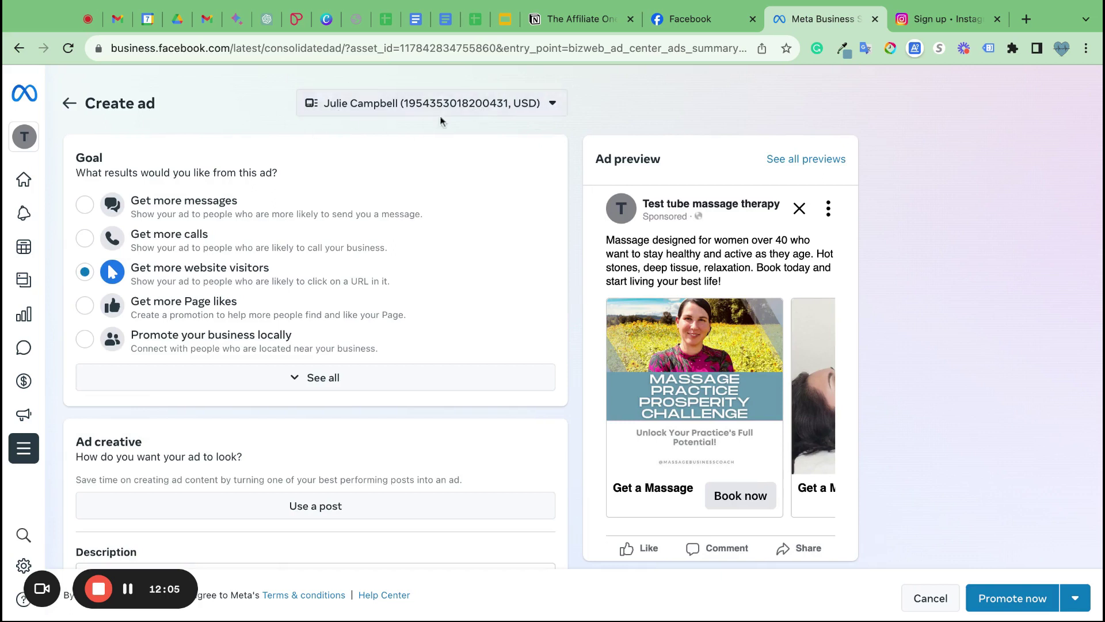
pyautogui.click(544, 109)
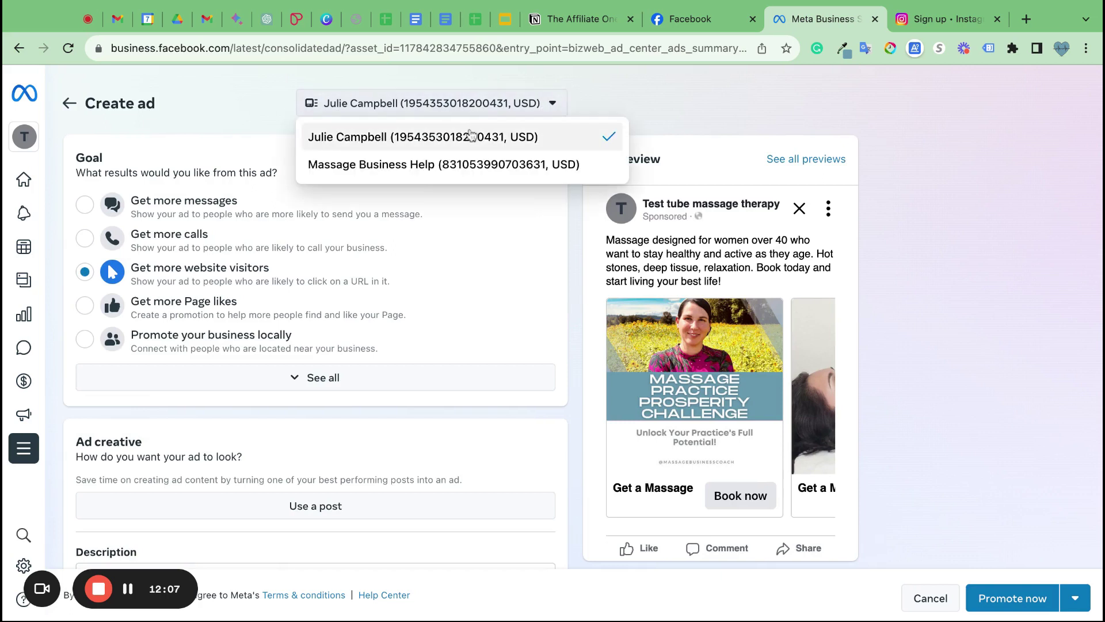
pyautogui.click(455, 164)
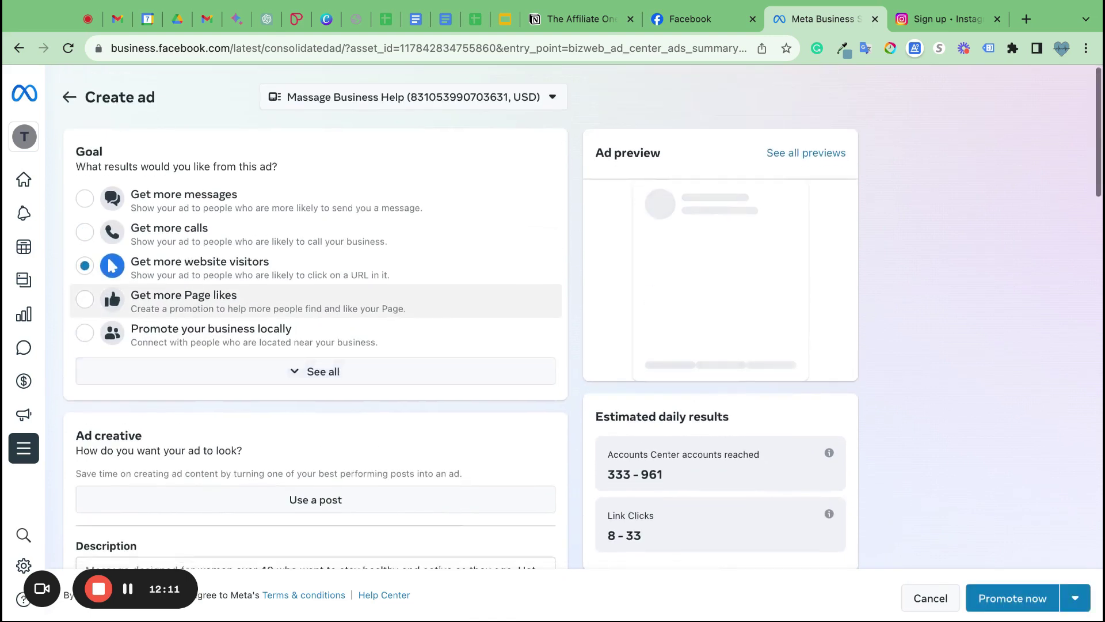
# Review the ad's audience, schedule, payment summary and preview under the selected ad account.
pyautogui.scroll(-15, 417, 560)
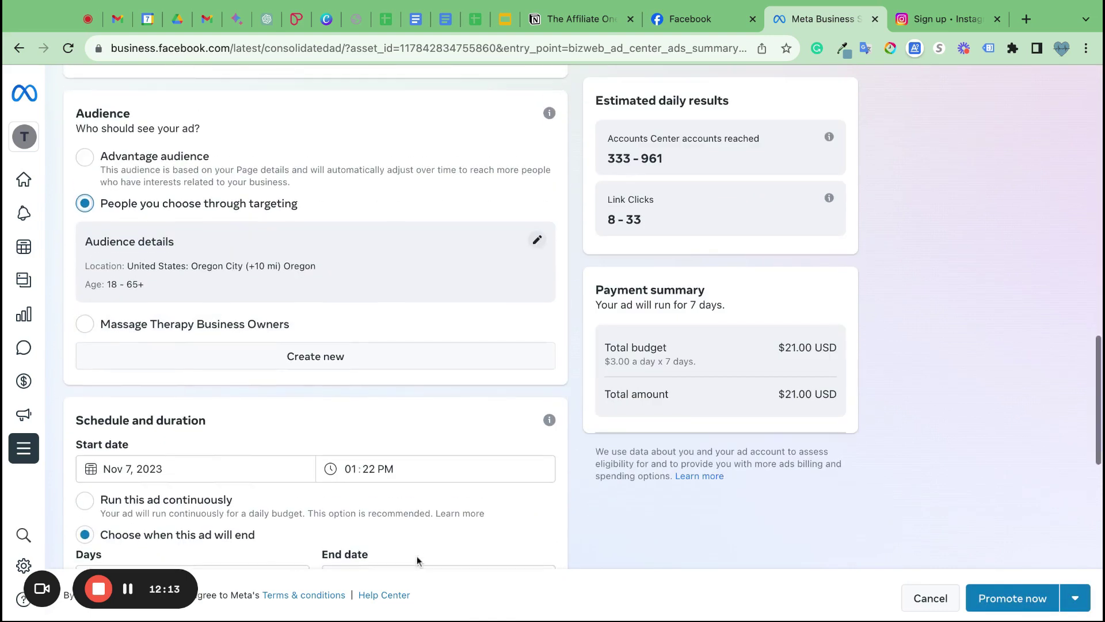
pyautogui.scroll(5, 447, 434)
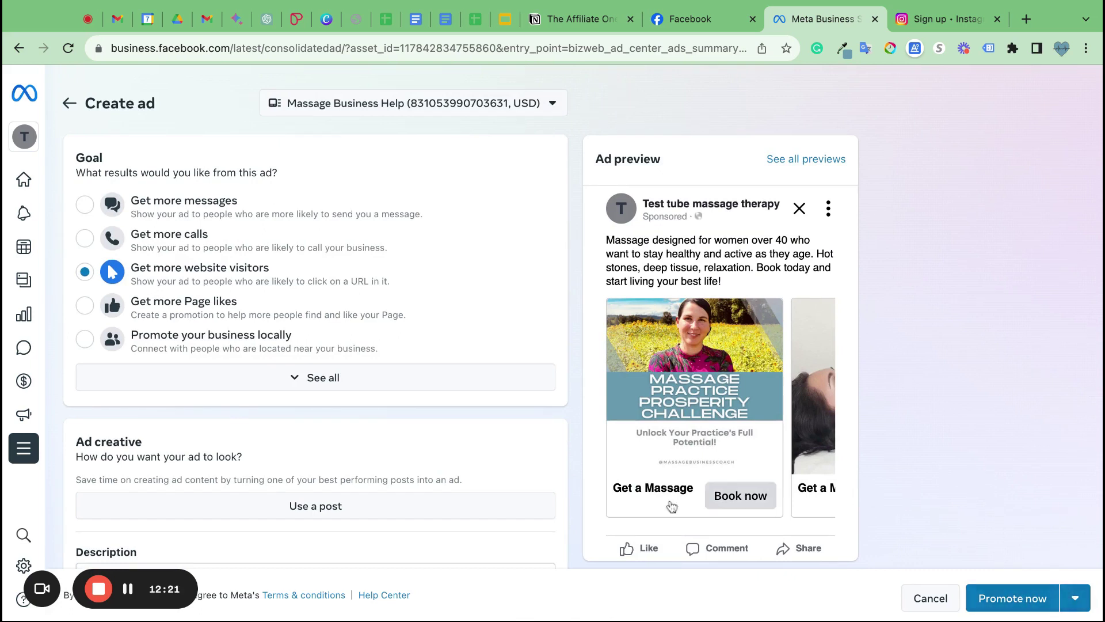
pyautogui.scroll(-5, 466, 472)
pyautogui.scroll(-5, 465, 472)
pyautogui.scroll(10, 465, 472)
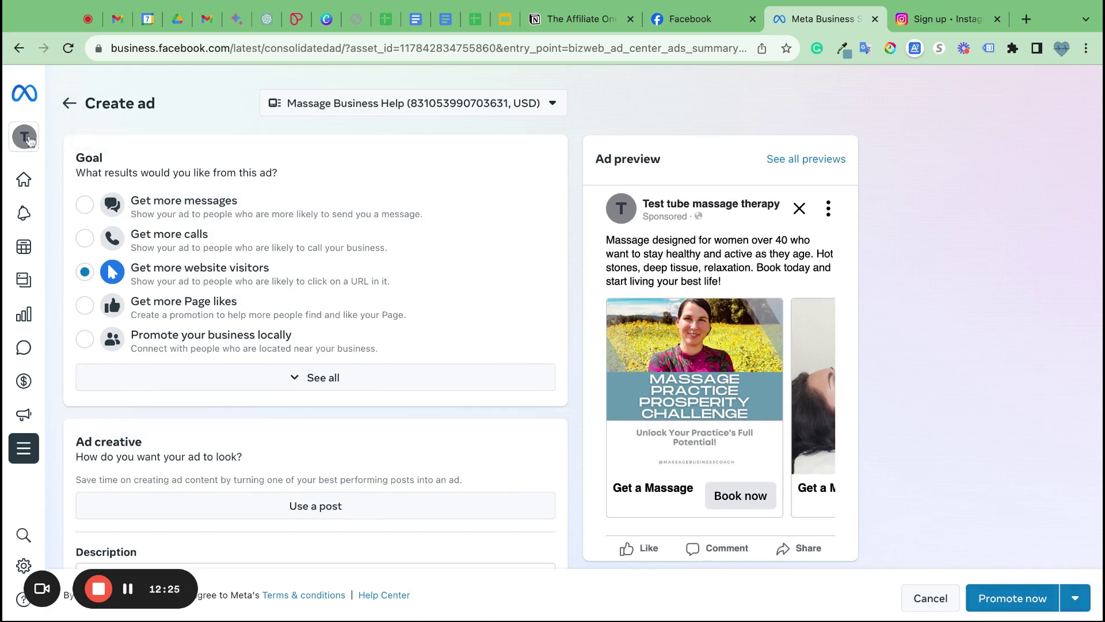
# Leave the ad form for the Page's home overview and open the Ads summary of Test tube massage therapy.
pyautogui.moveTo(26, 125)
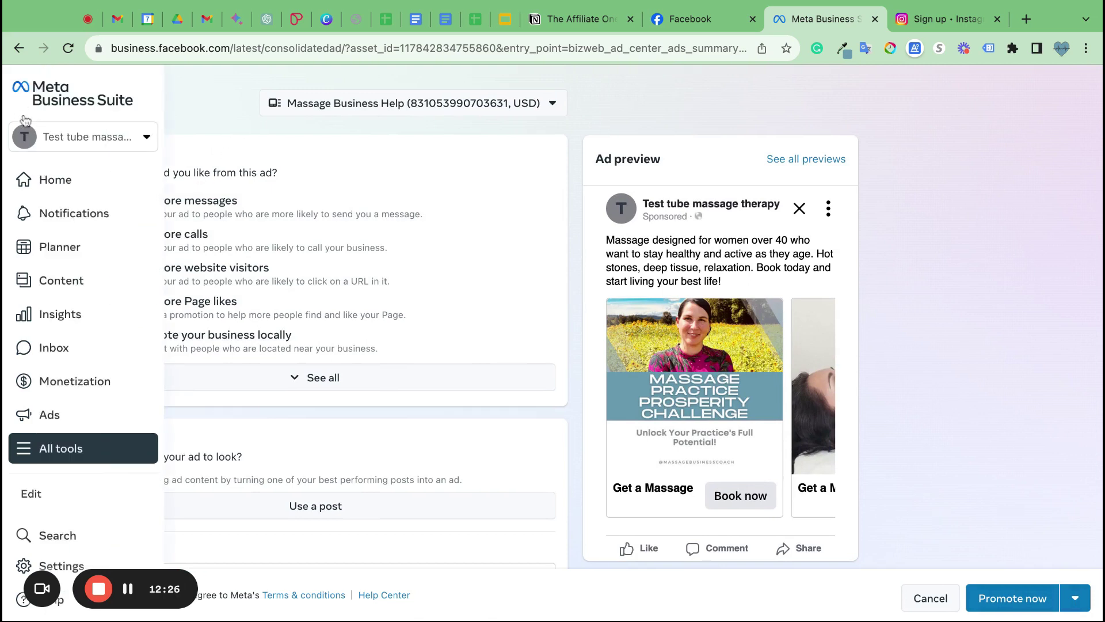
pyautogui.click(51, 186)
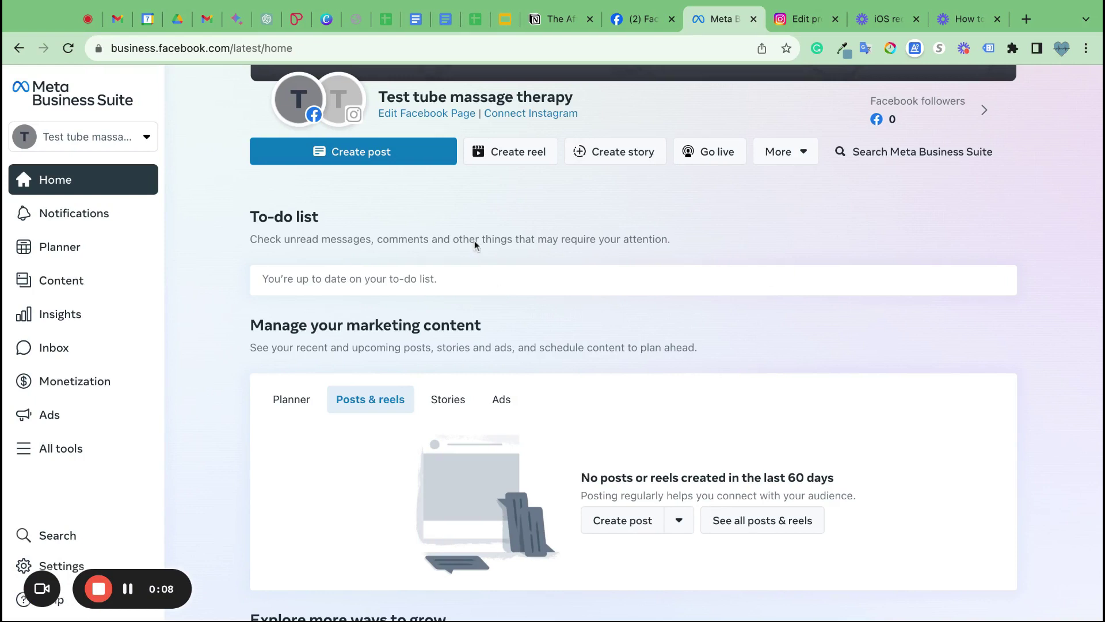
pyautogui.click(46, 415)
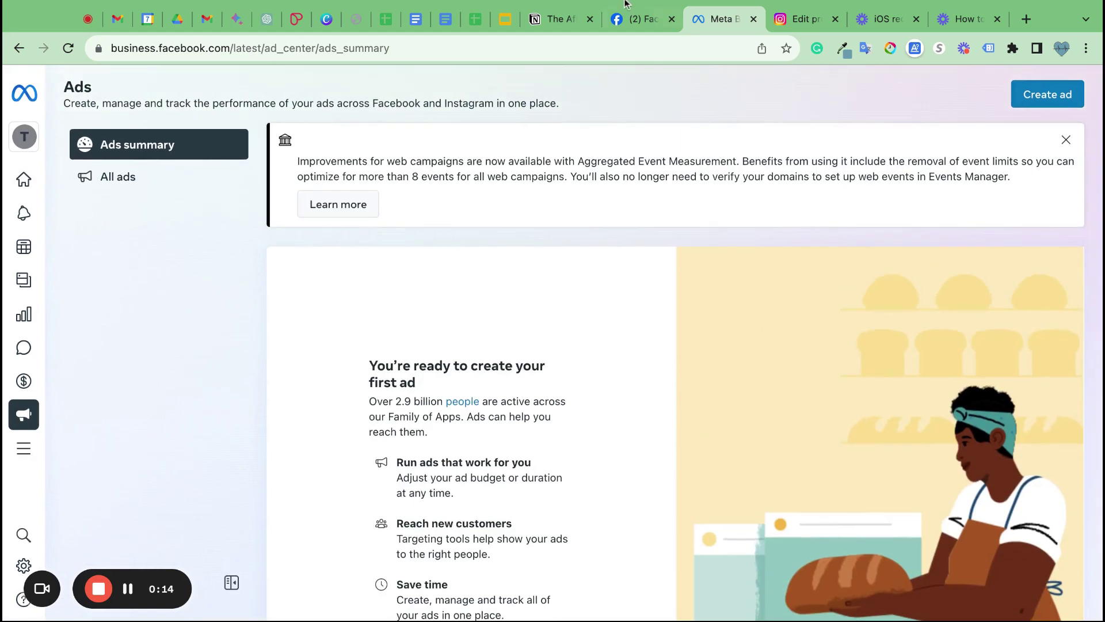
# Return to Facebook and switch the active profile to The Business of Massage.
pyautogui.click(628, 30)
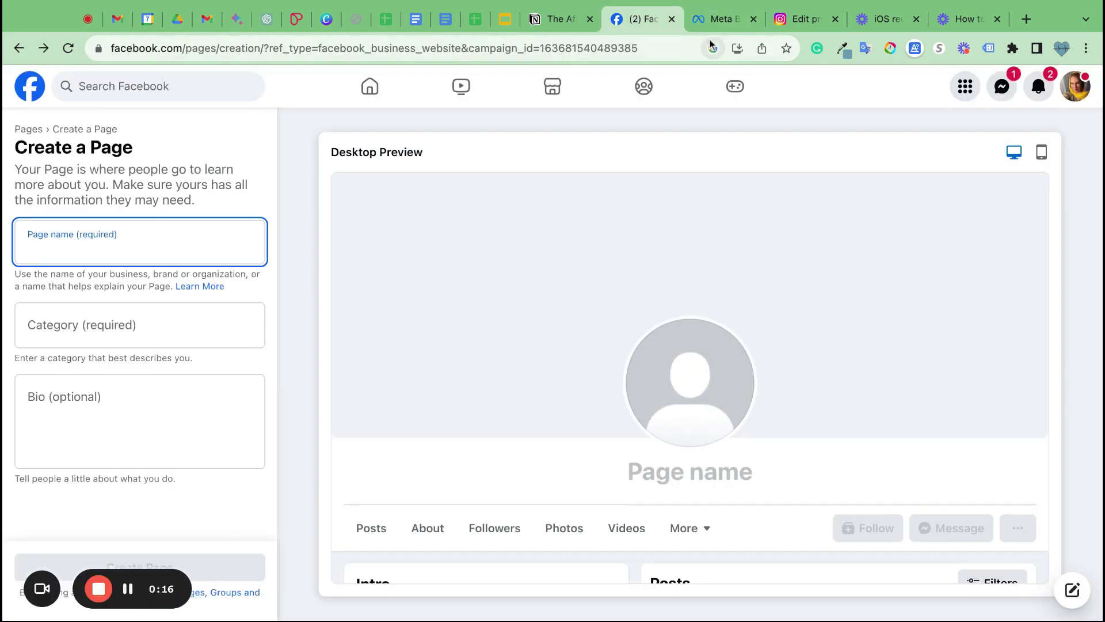
pyautogui.click(1072, 89)
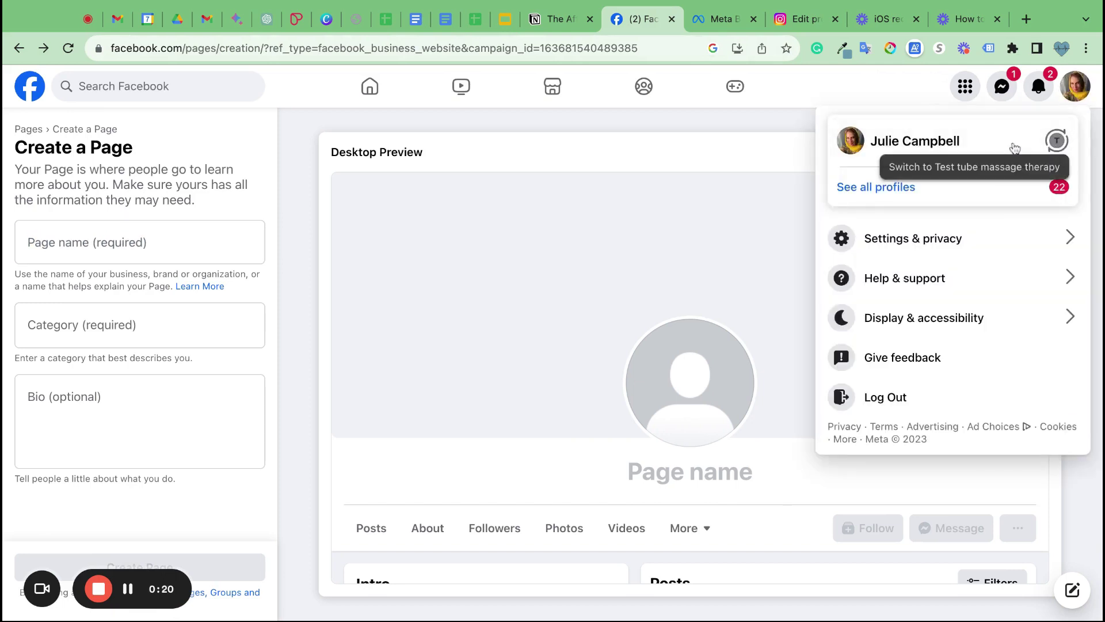
pyautogui.click(897, 191)
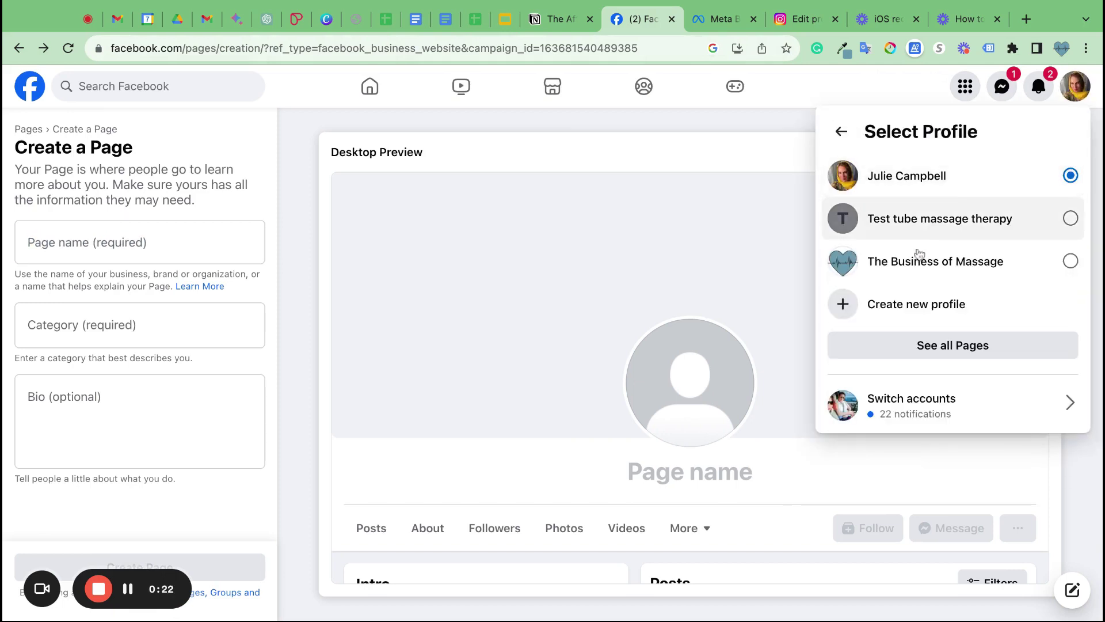
pyautogui.click(916, 257)
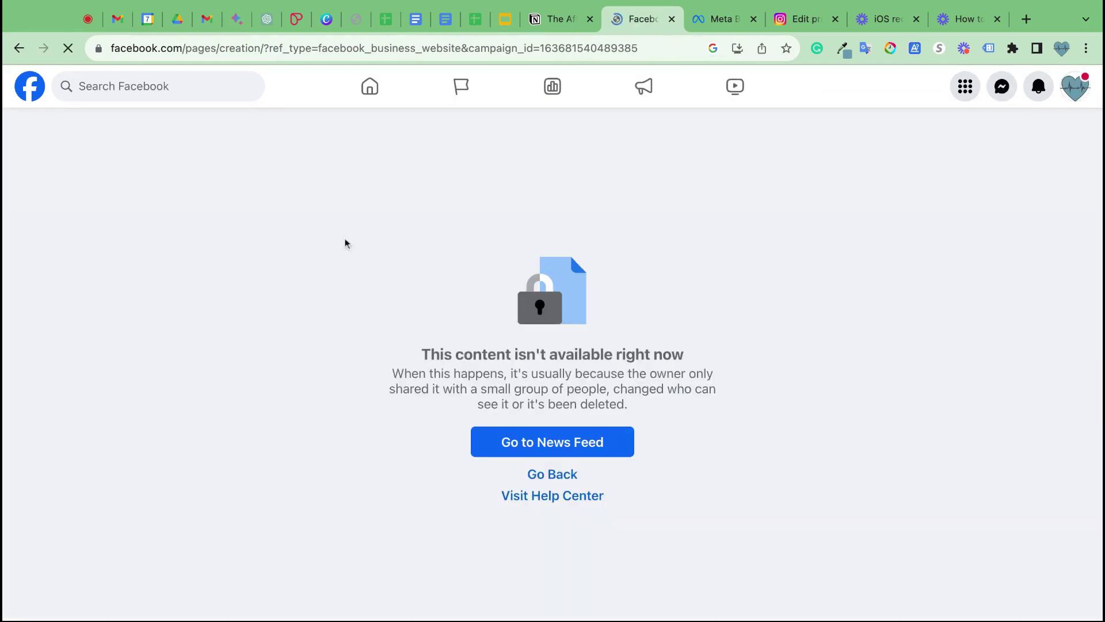
# Open the Ads summary for The Business of Massage in Meta Business Suite and review its advertising results and recent ads.
pyautogui.click(561, 99)
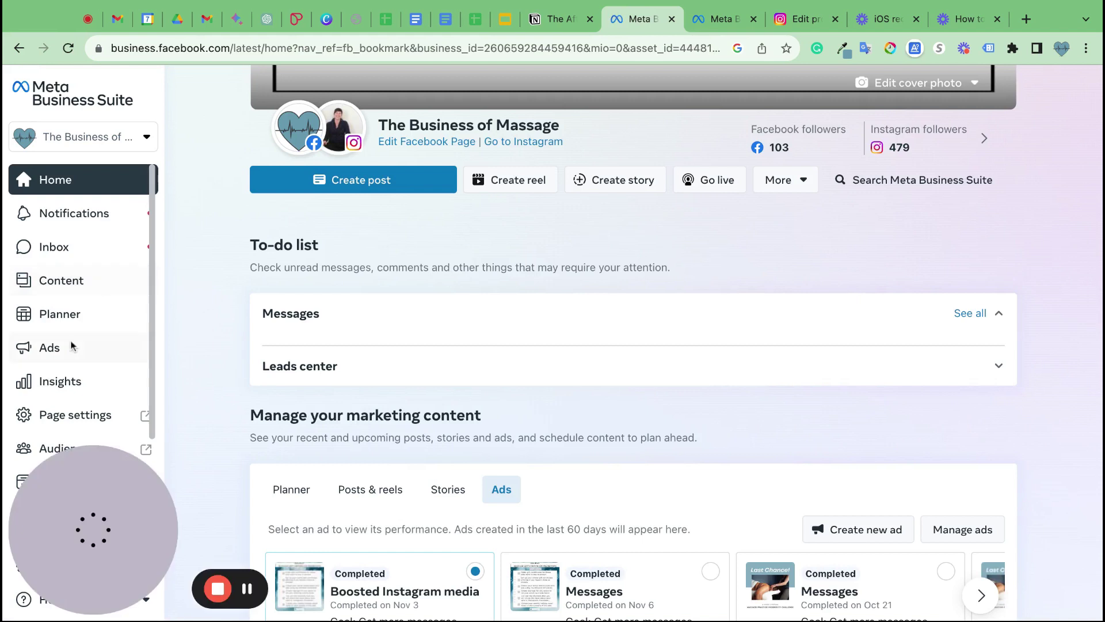
pyautogui.click(68, 354)
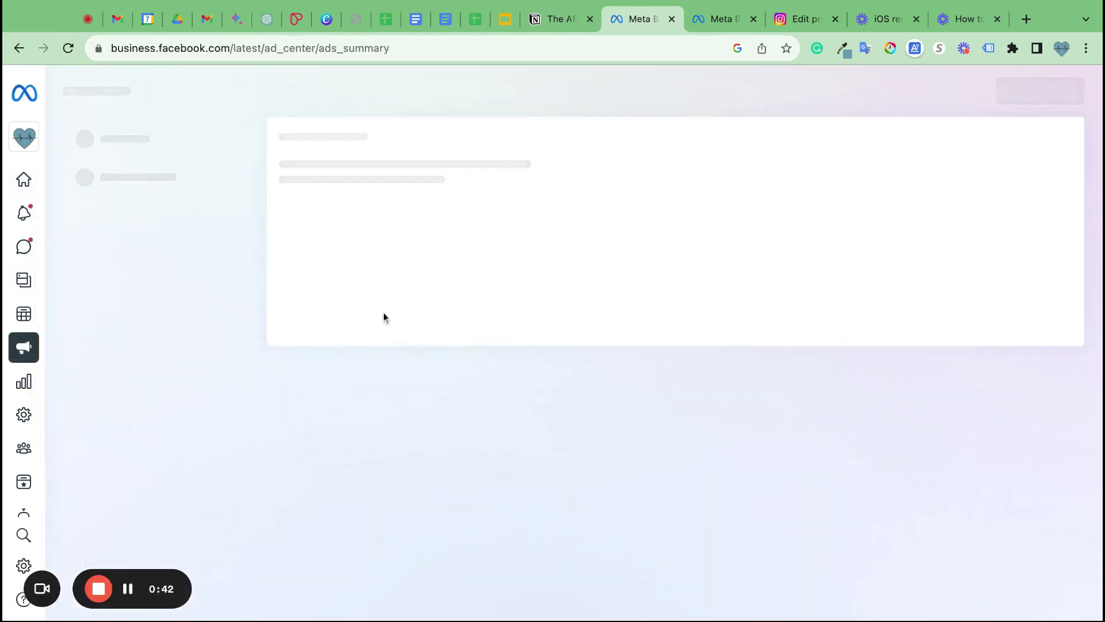
pyautogui.scroll(-13, 529, 391)
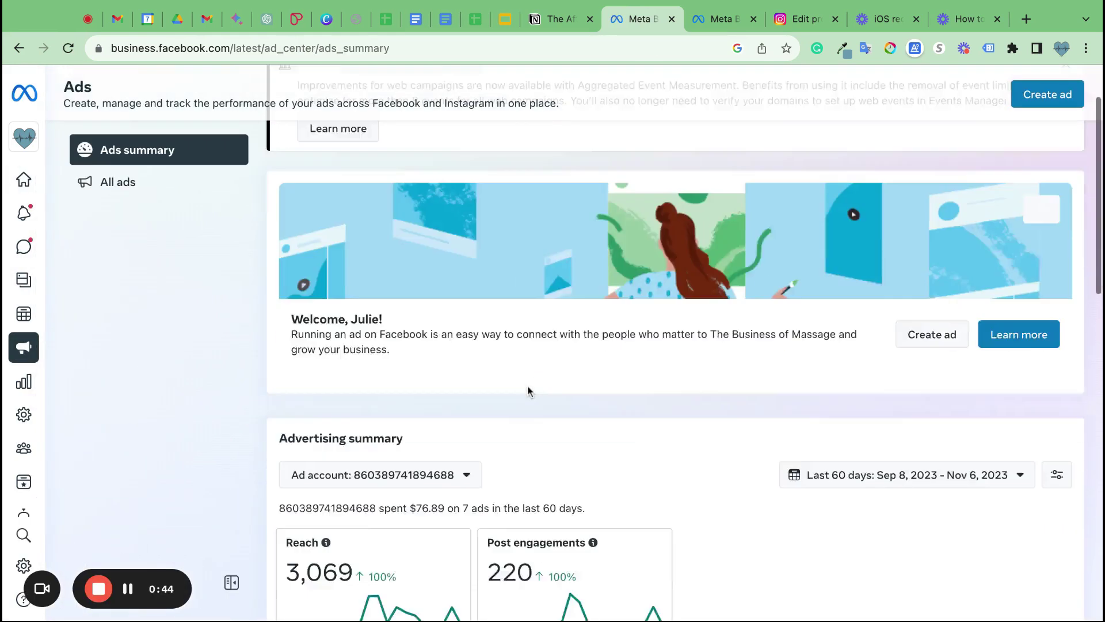
pyautogui.scroll(8, 273, 407)
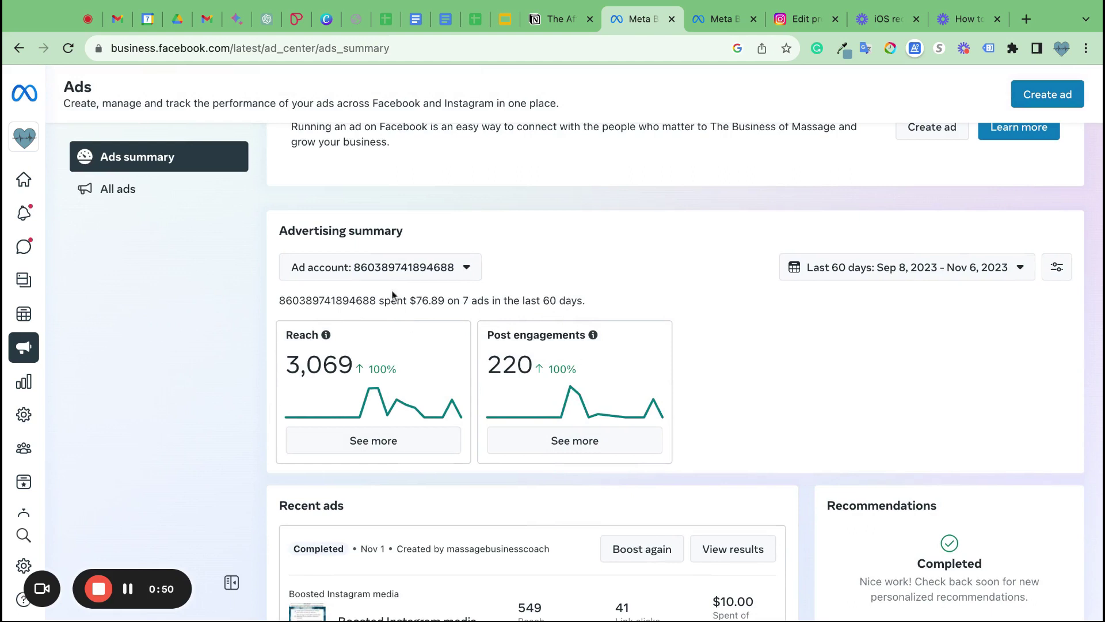
pyautogui.scroll(5, 397, 311)
pyautogui.scroll(-6, 403, 330)
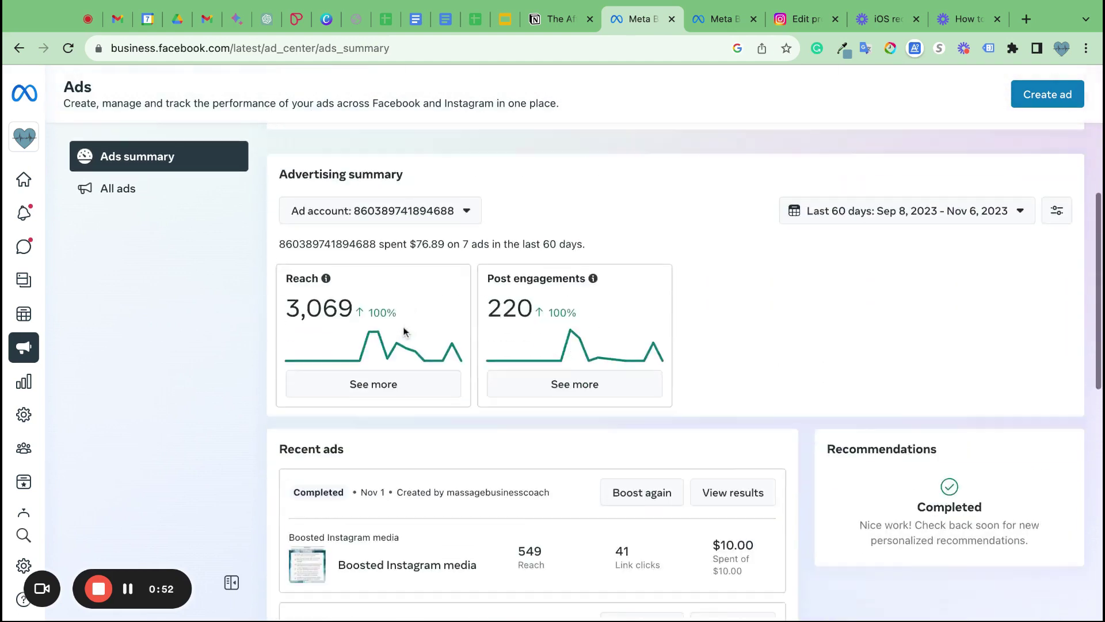
pyautogui.scroll(-6, 403, 331)
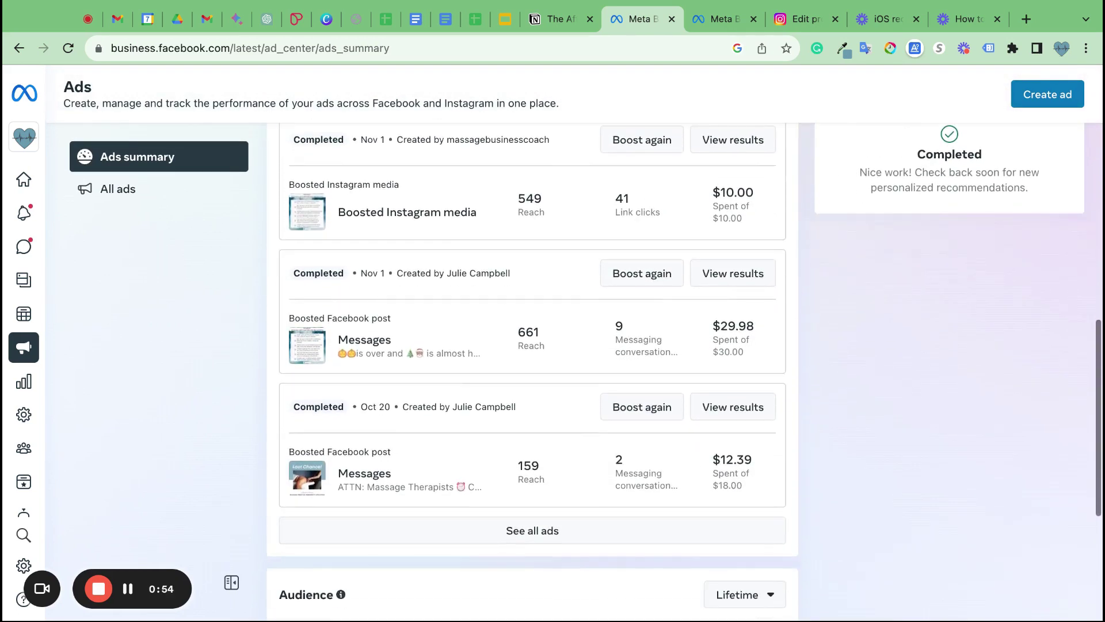
pyautogui.scroll(-3, 478, 403)
# Open the full list of ads and compare the reach, objectives and spending of the older promotions.
pyautogui.click(479, 403)
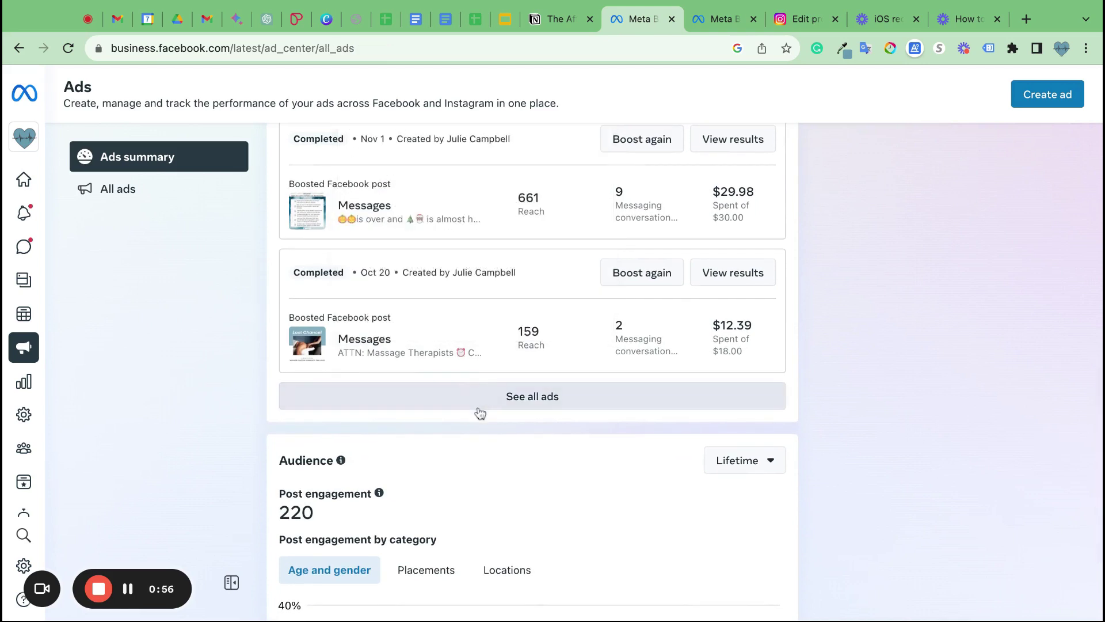
pyautogui.scroll(-5, 527, 431)
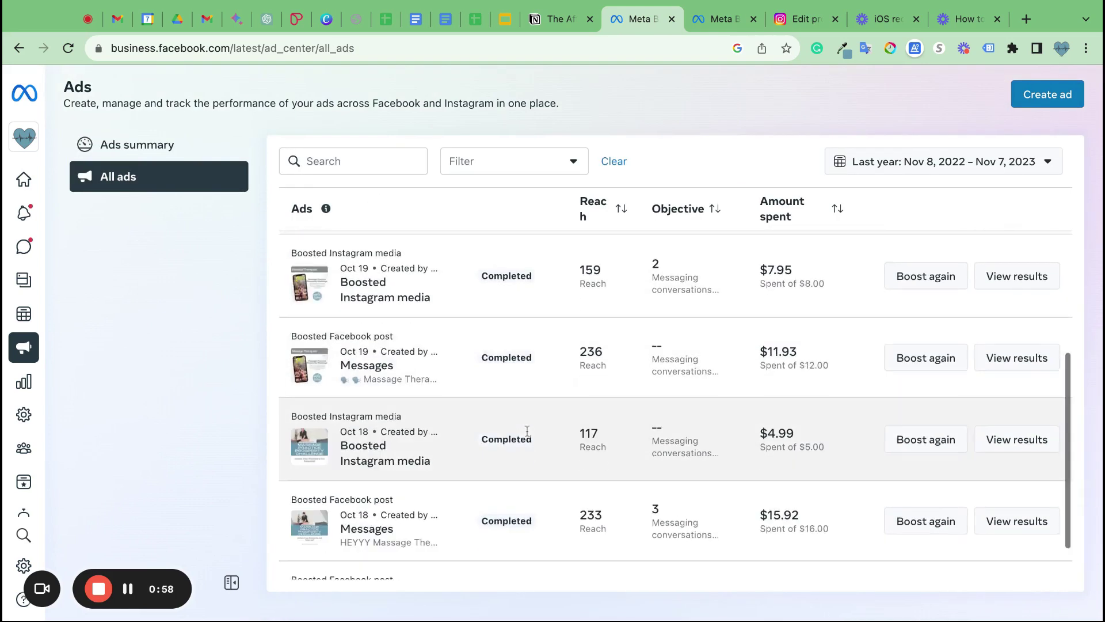
pyautogui.scroll(-10, 528, 431)
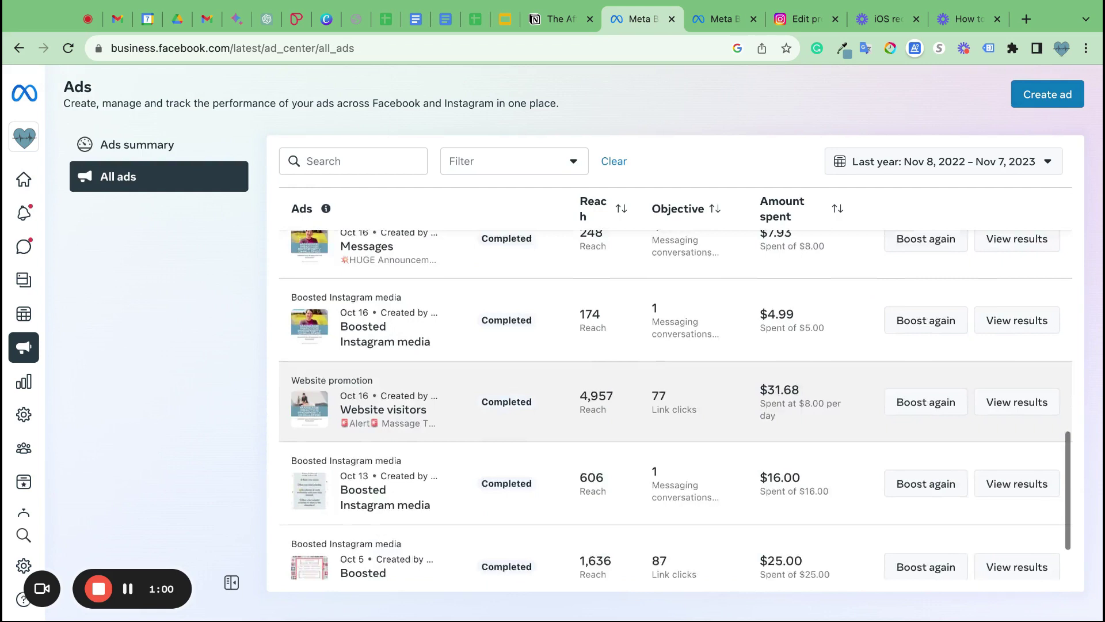
pyautogui.scroll(-4, 455, 369)
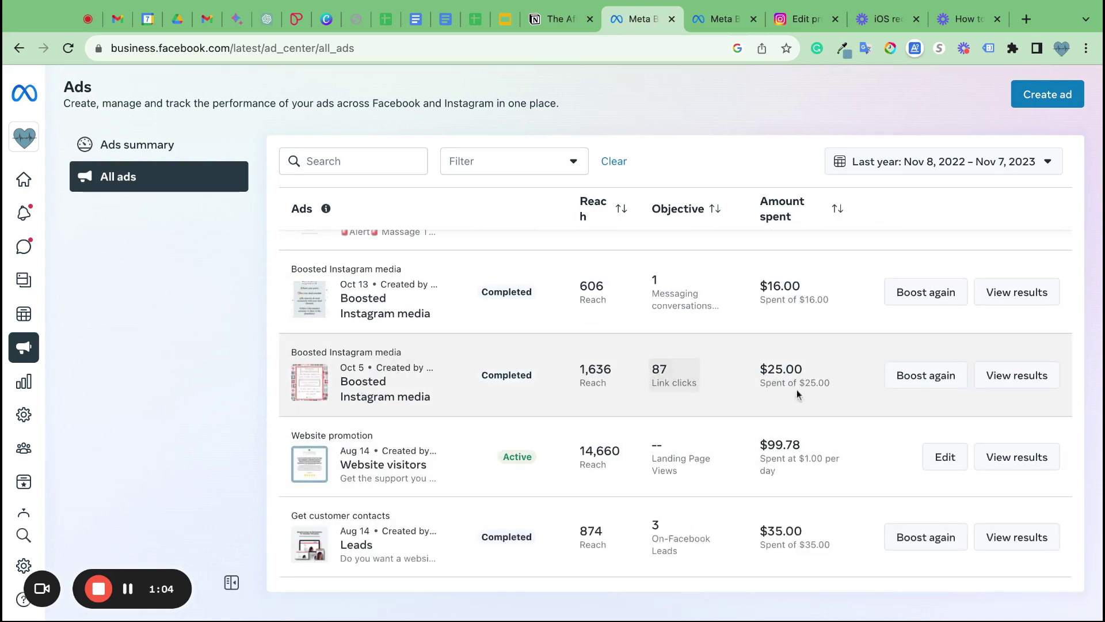
# View the results of the Oct 5 boosted Instagram media ad, including performance and audience breakdown, and close them.
pyautogui.click(1031, 383)
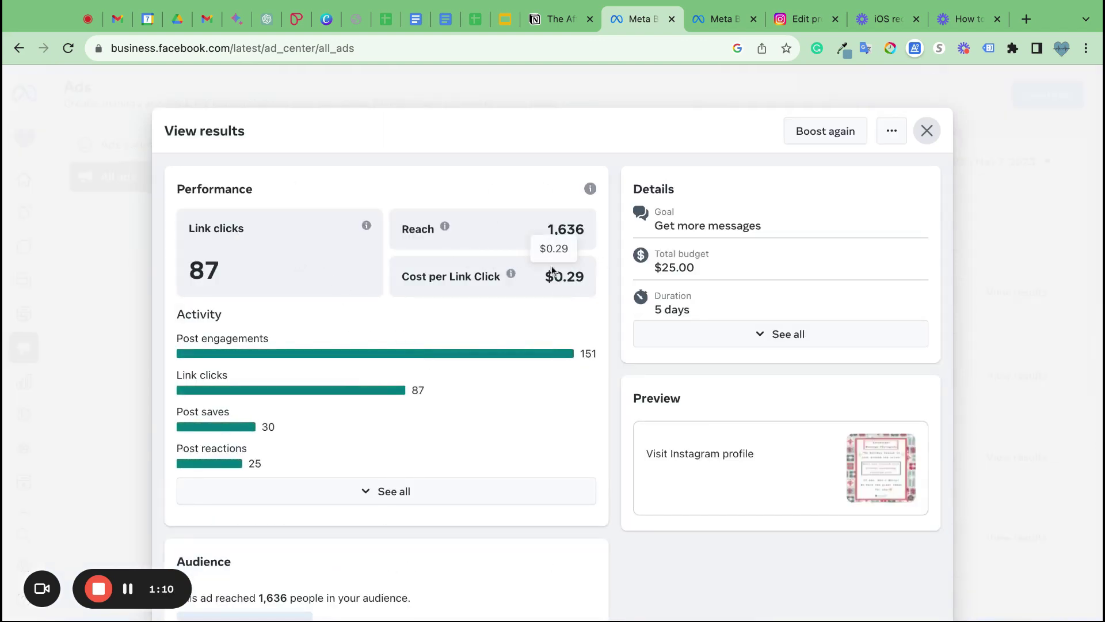
pyautogui.scroll(-3, 566, 407)
pyautogui.scroll(-3, 566, 407)
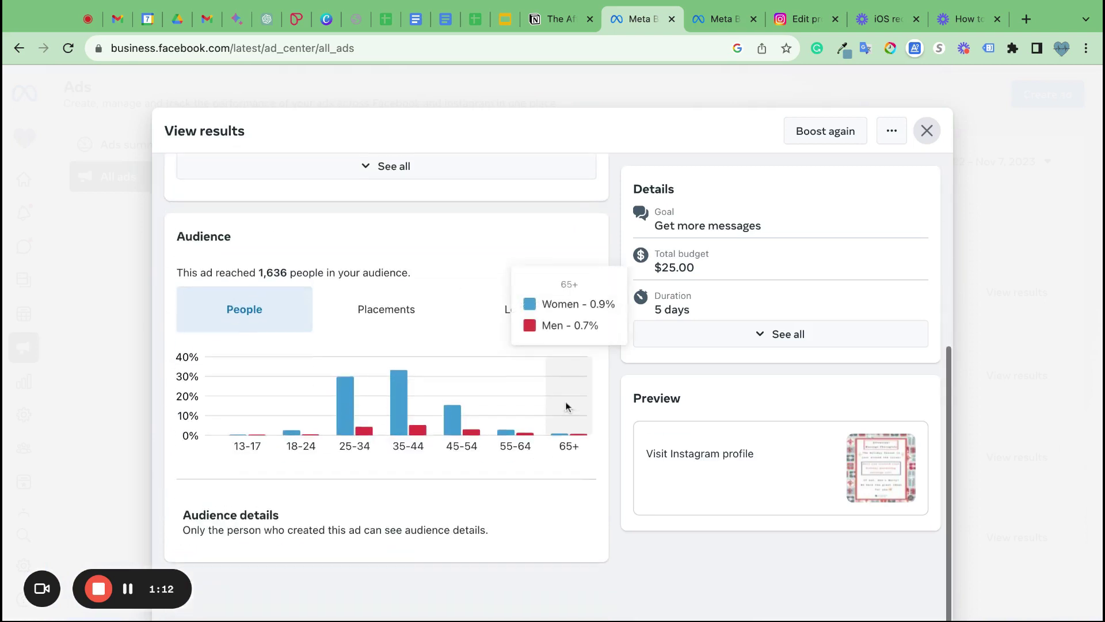
pyautogui.scroll(6, 565, 404)
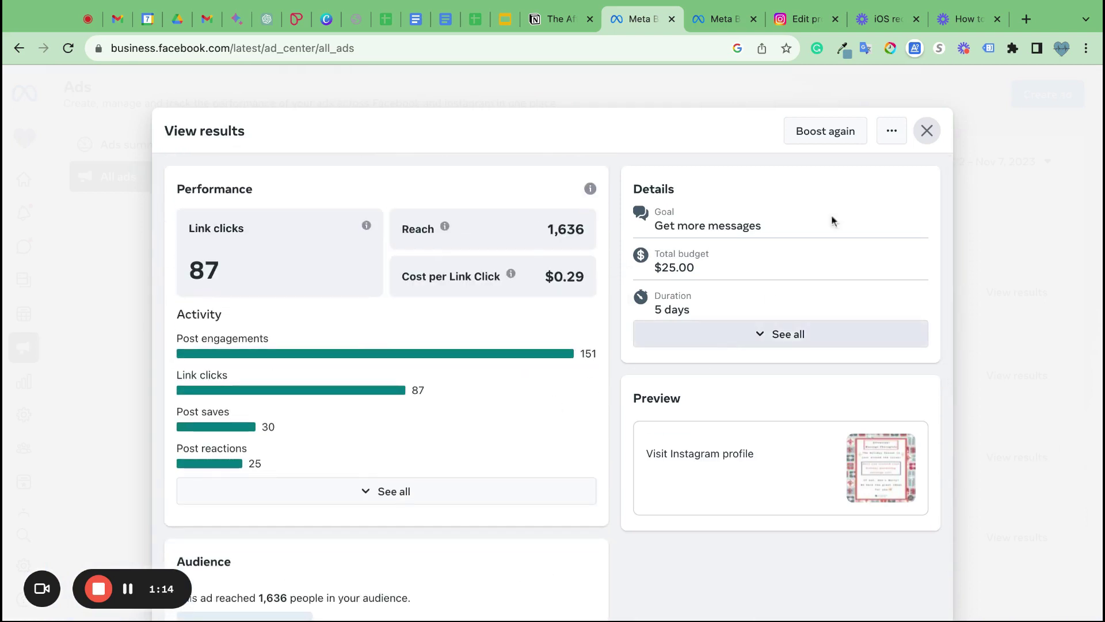
pyautogui.click(925, 132)
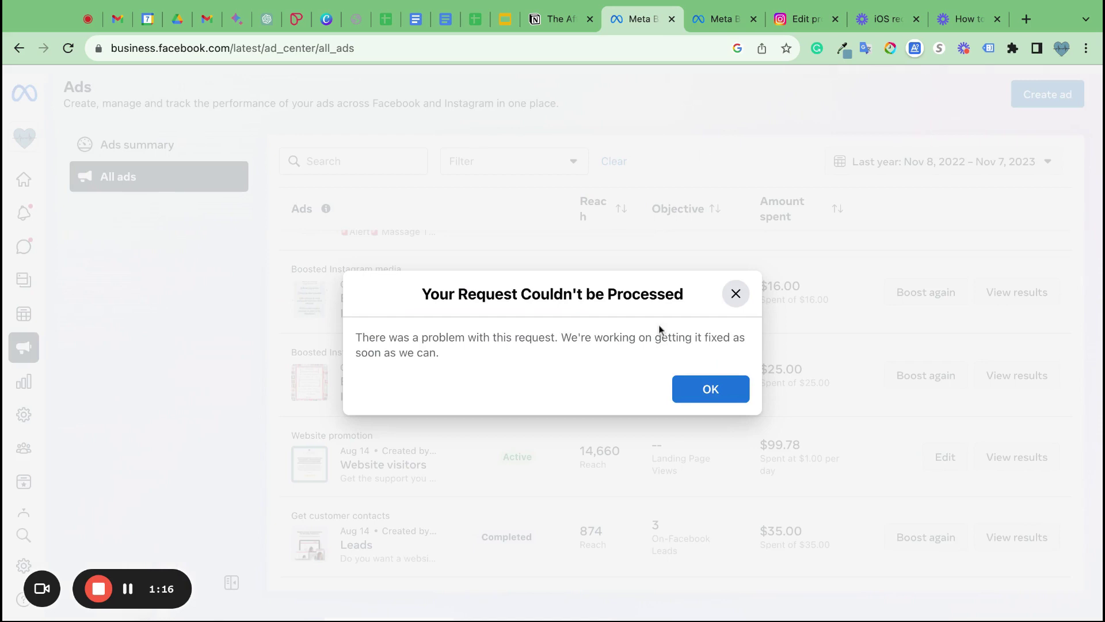
pyautogui.click(707, 391)
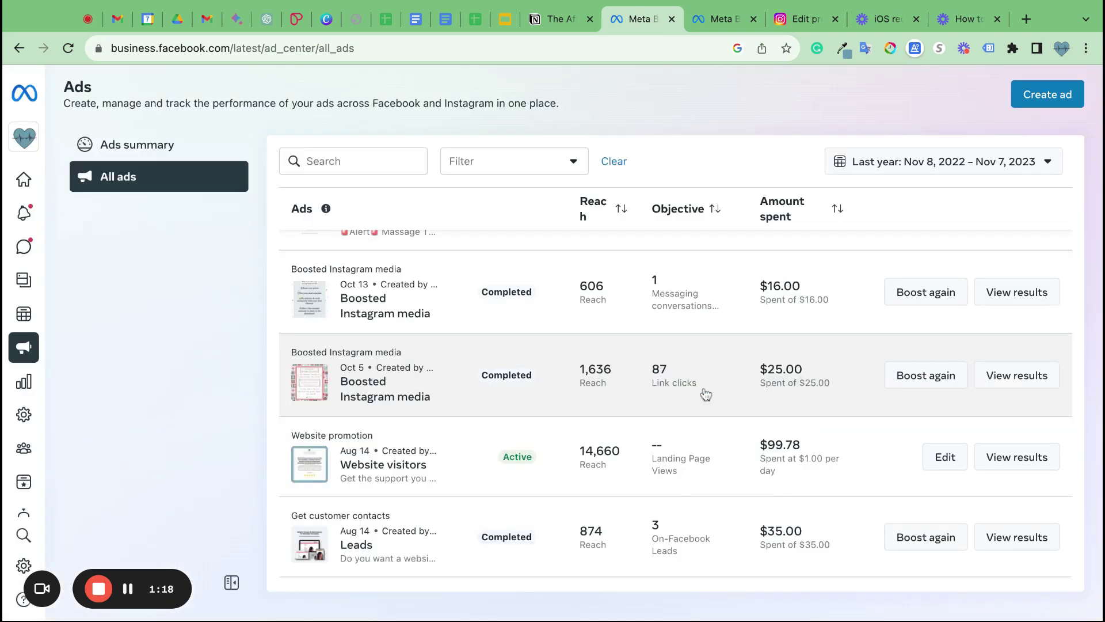
# Close both Meta Business Suite pages and the Instagram profile page to reach the Loom iOS recording.
pyautogui.click(672, 19)
pyautogui.click(672, 20)
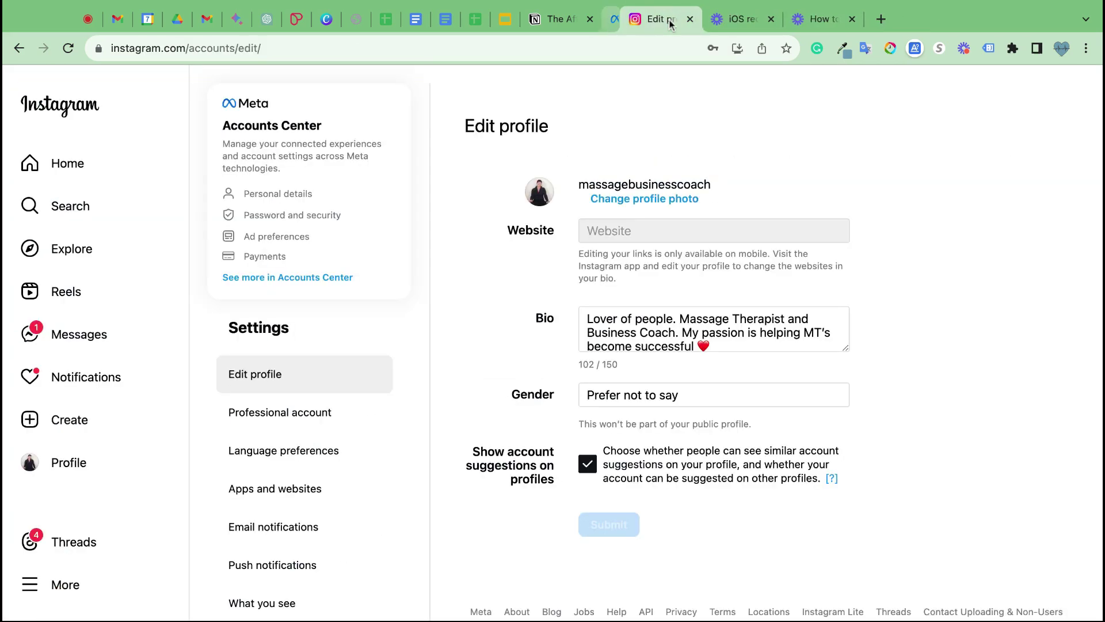
pyautogui.click(671, 19)
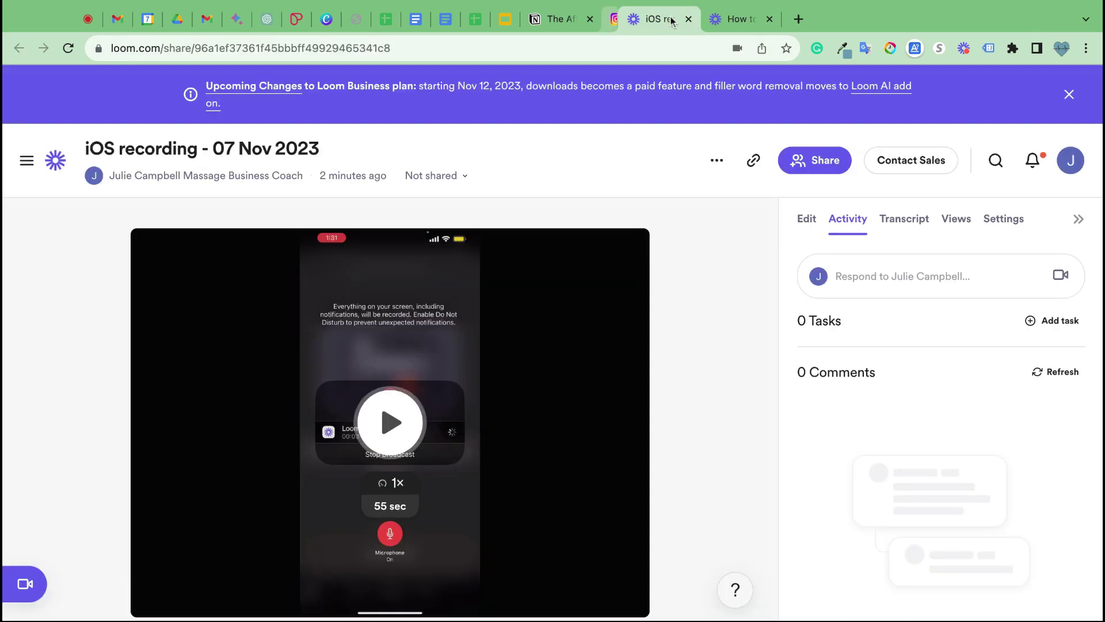